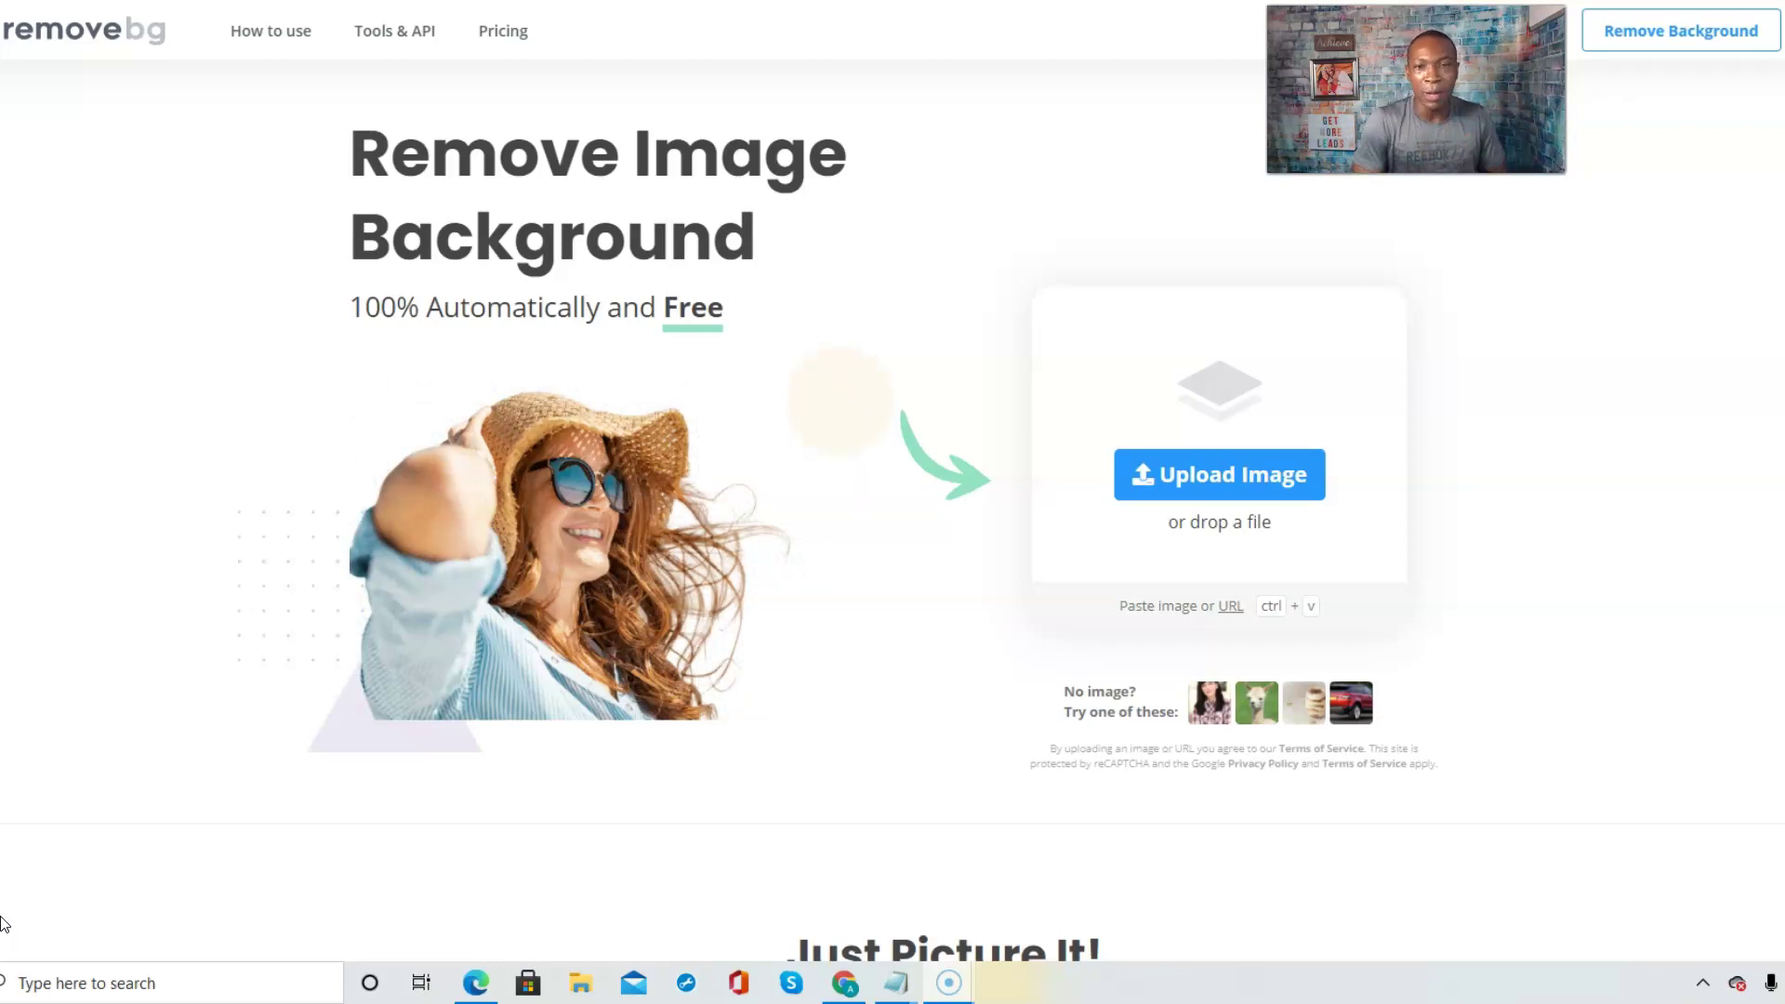
pyautogui.click(3, 945)
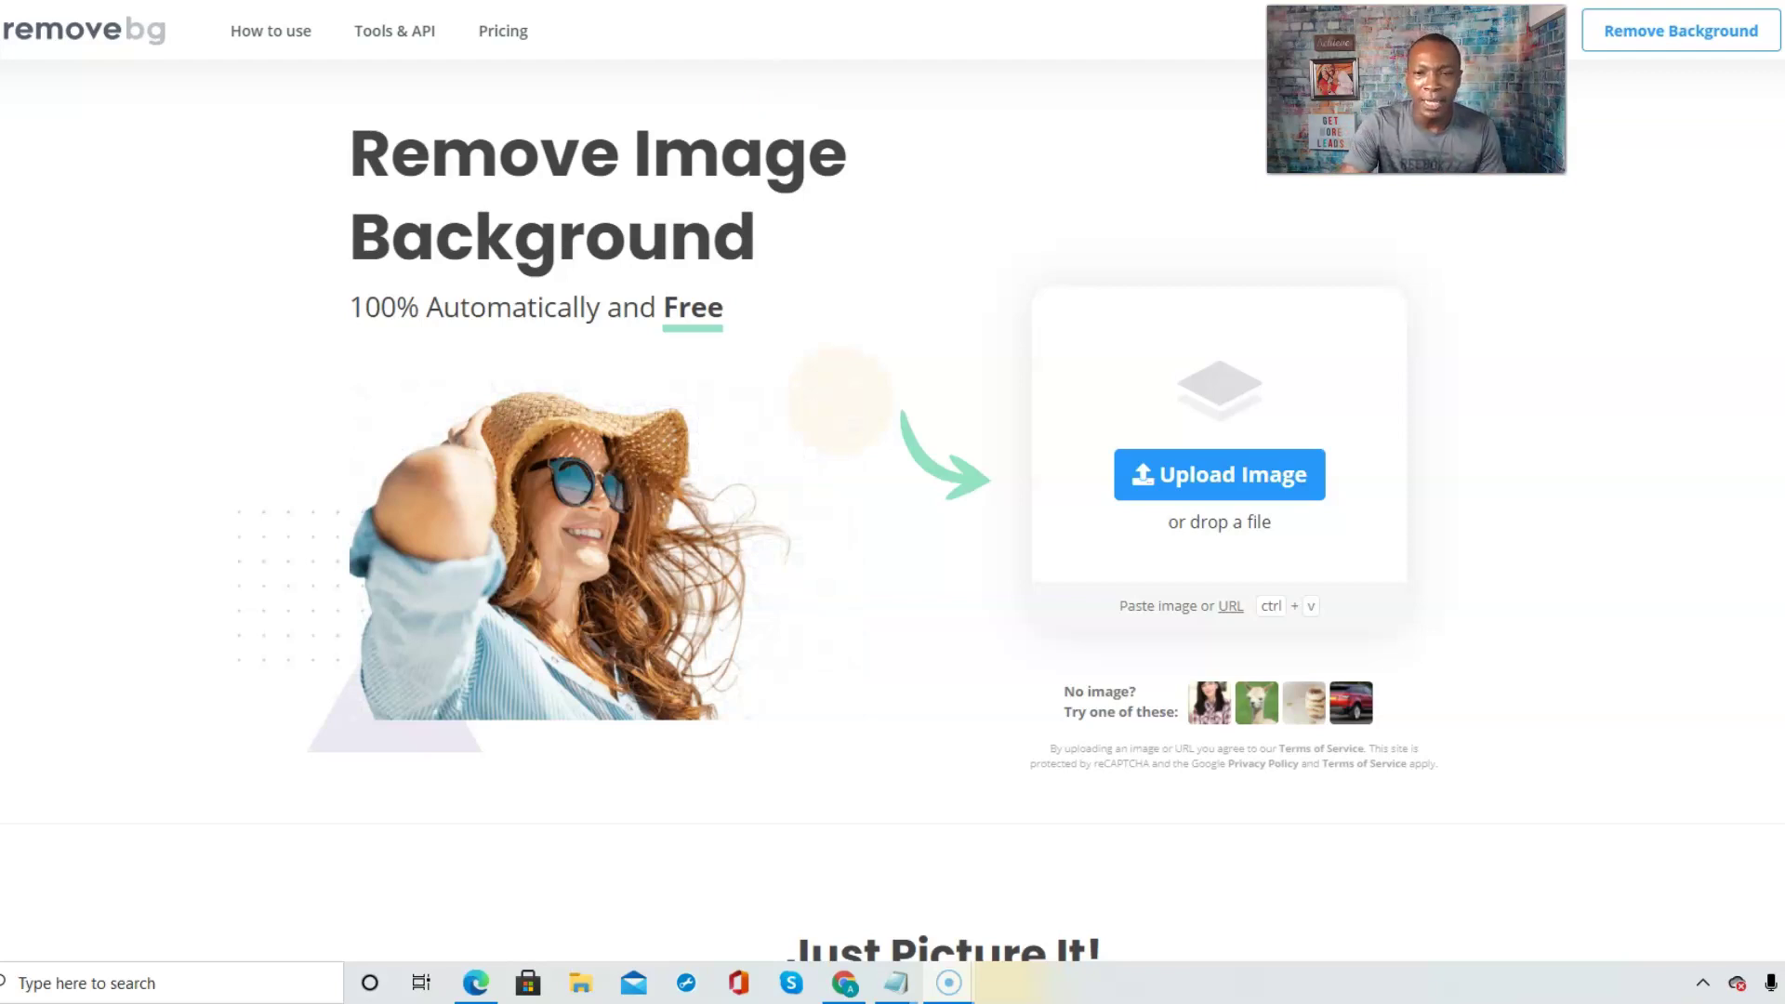
pyautogui.click(1212, 478)
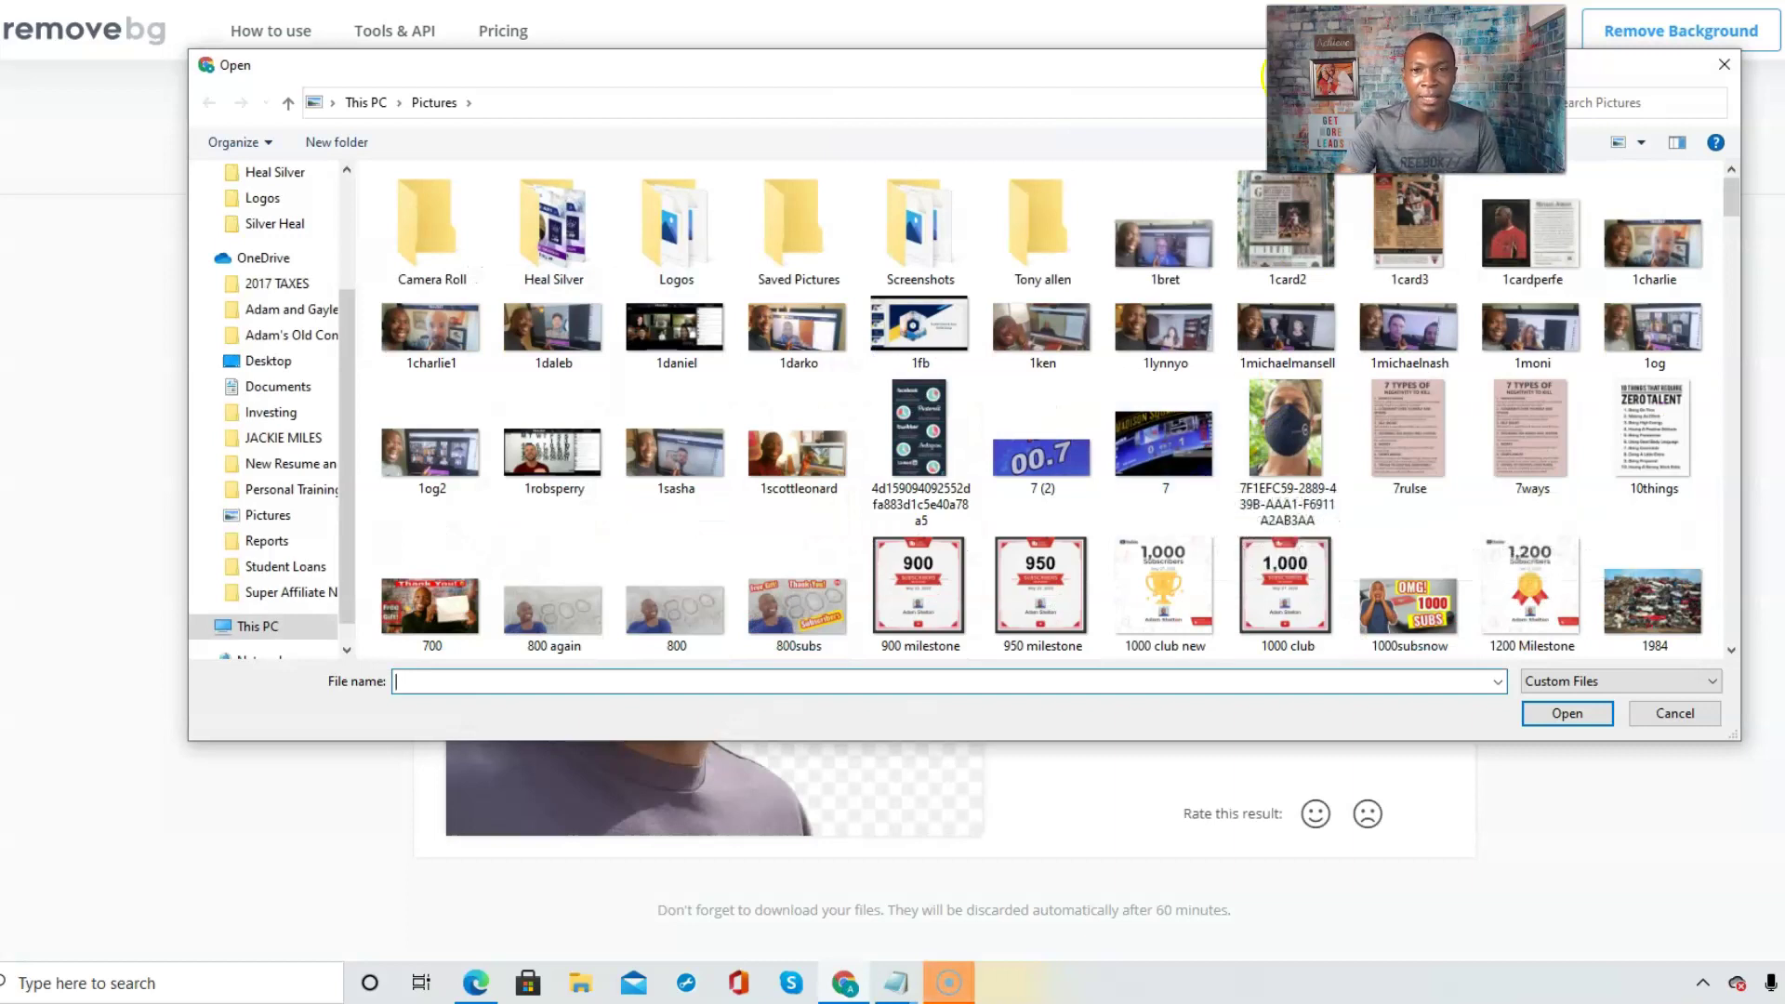
pyautogui.click(1725, 66)
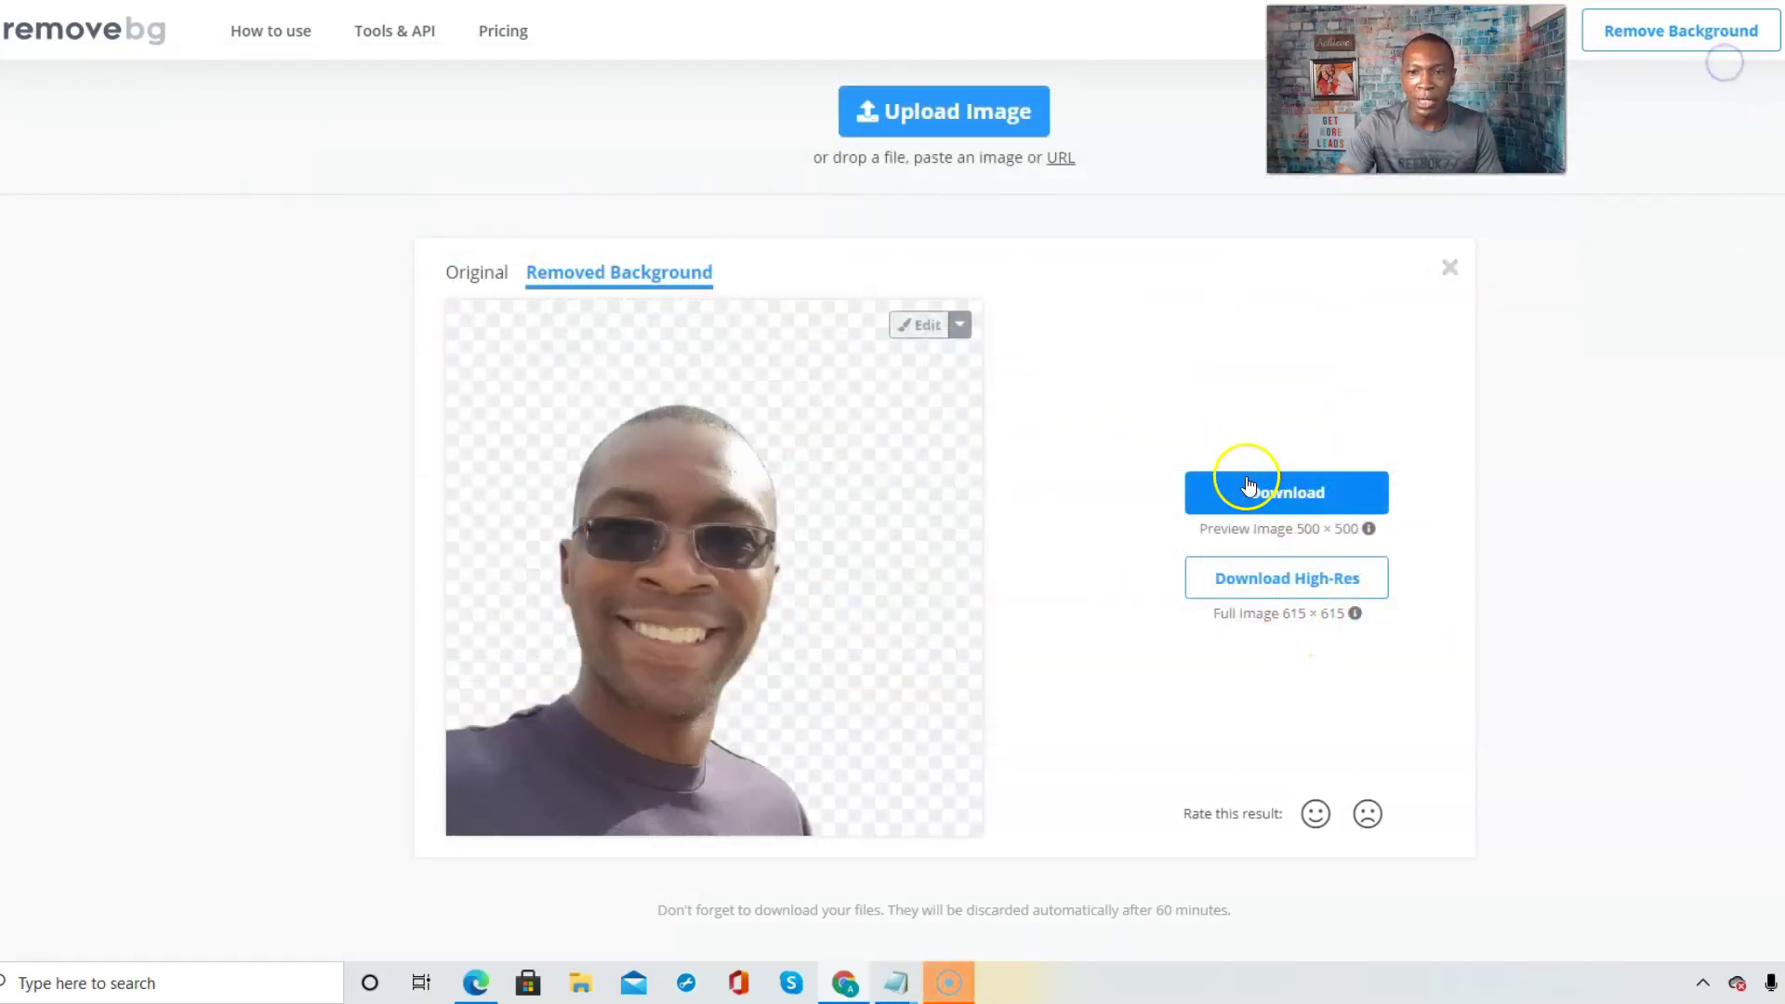
pyautogui.click(50, 31)
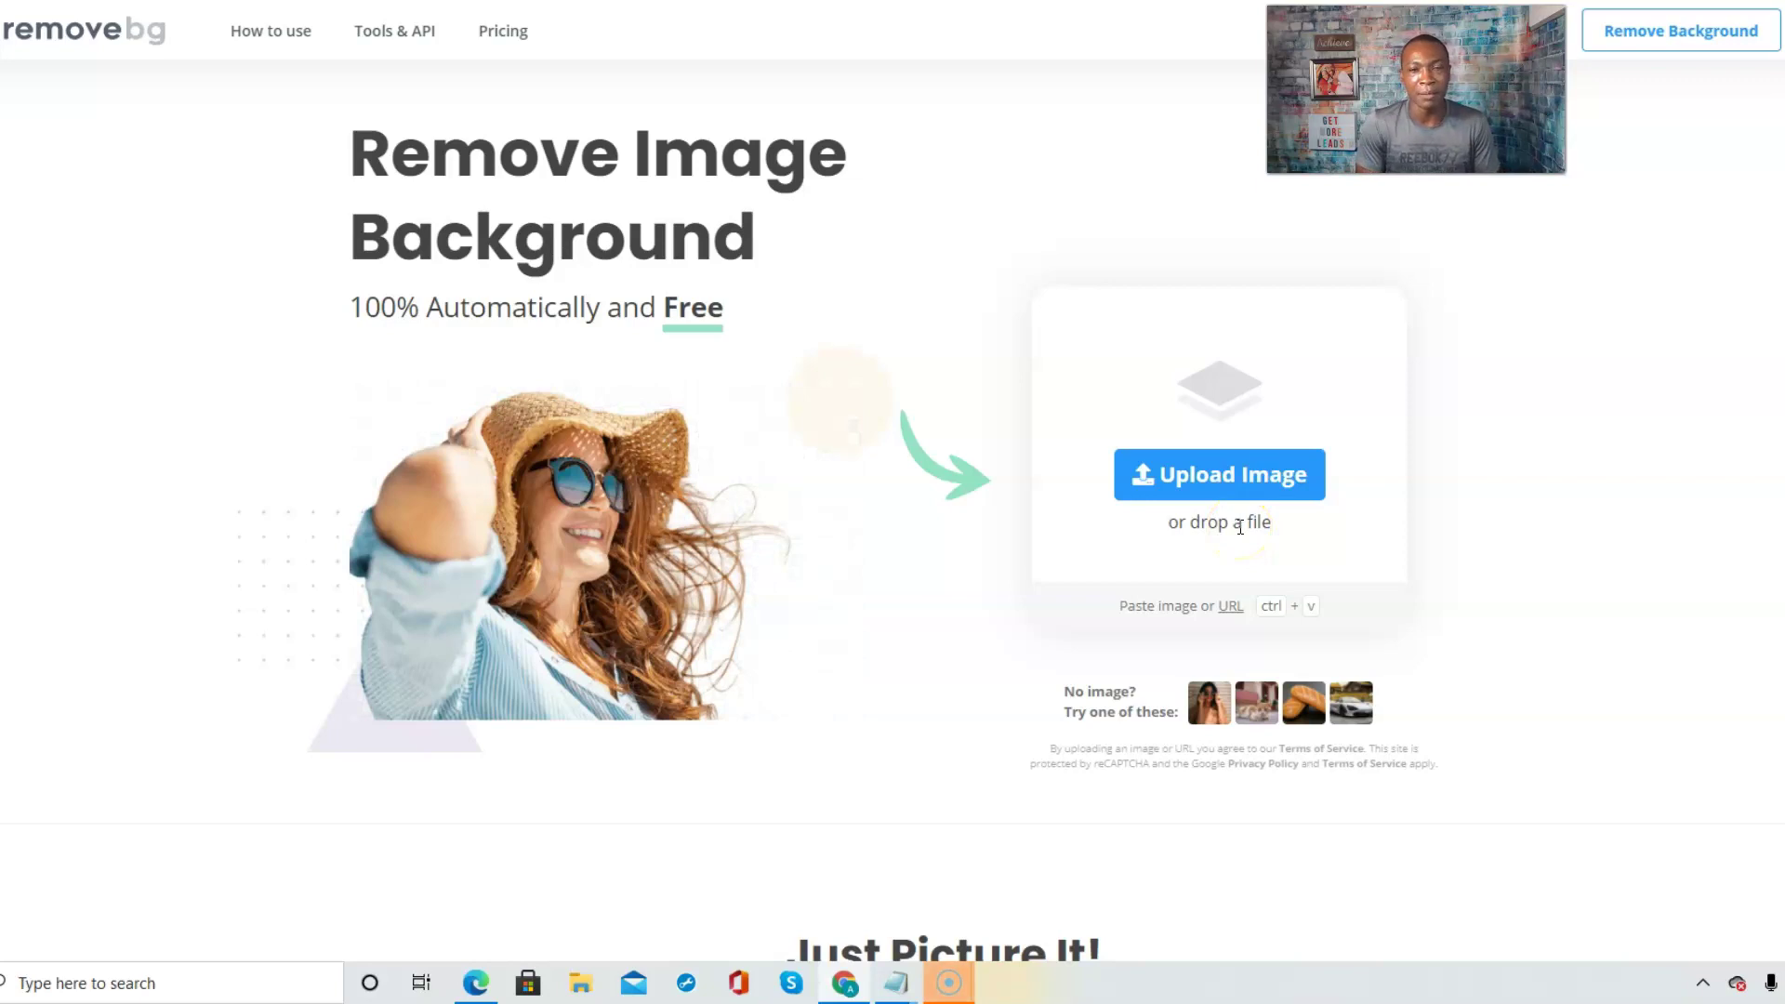
# - Upload the beach selfie from the Pictures folder for background removal
pyautogui.click(1216, 477)
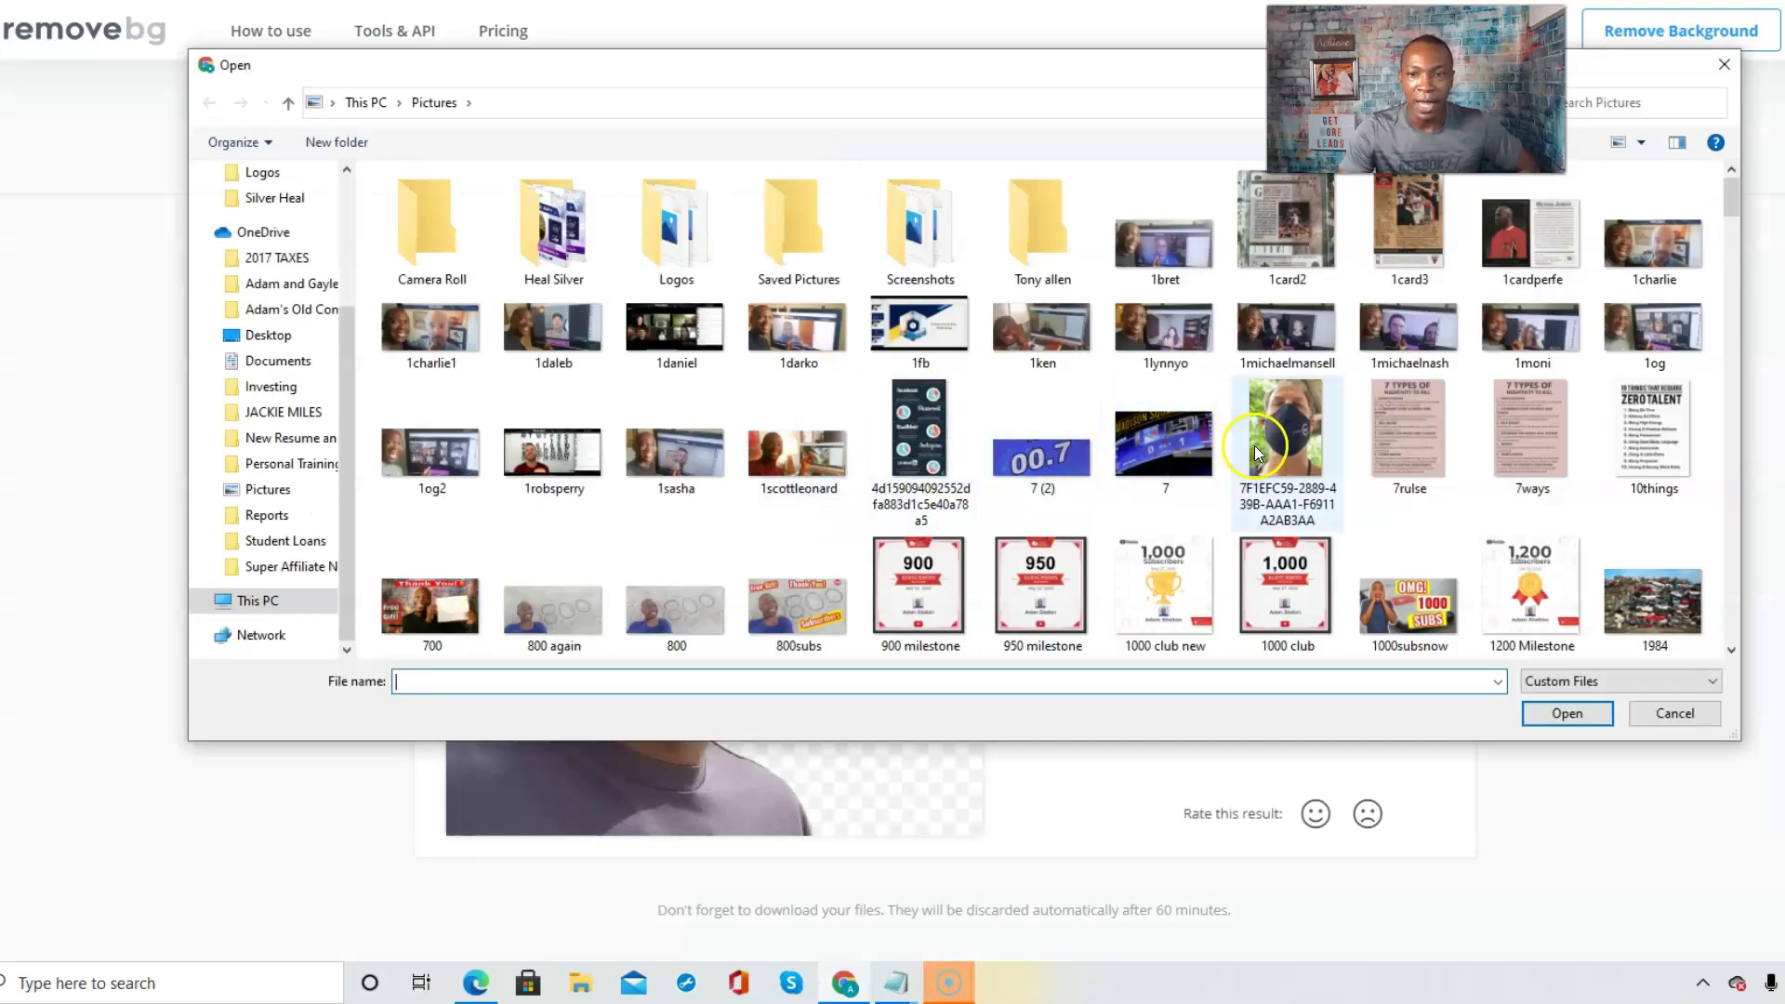
pyautogui.scroll(-5, 1161, 462)
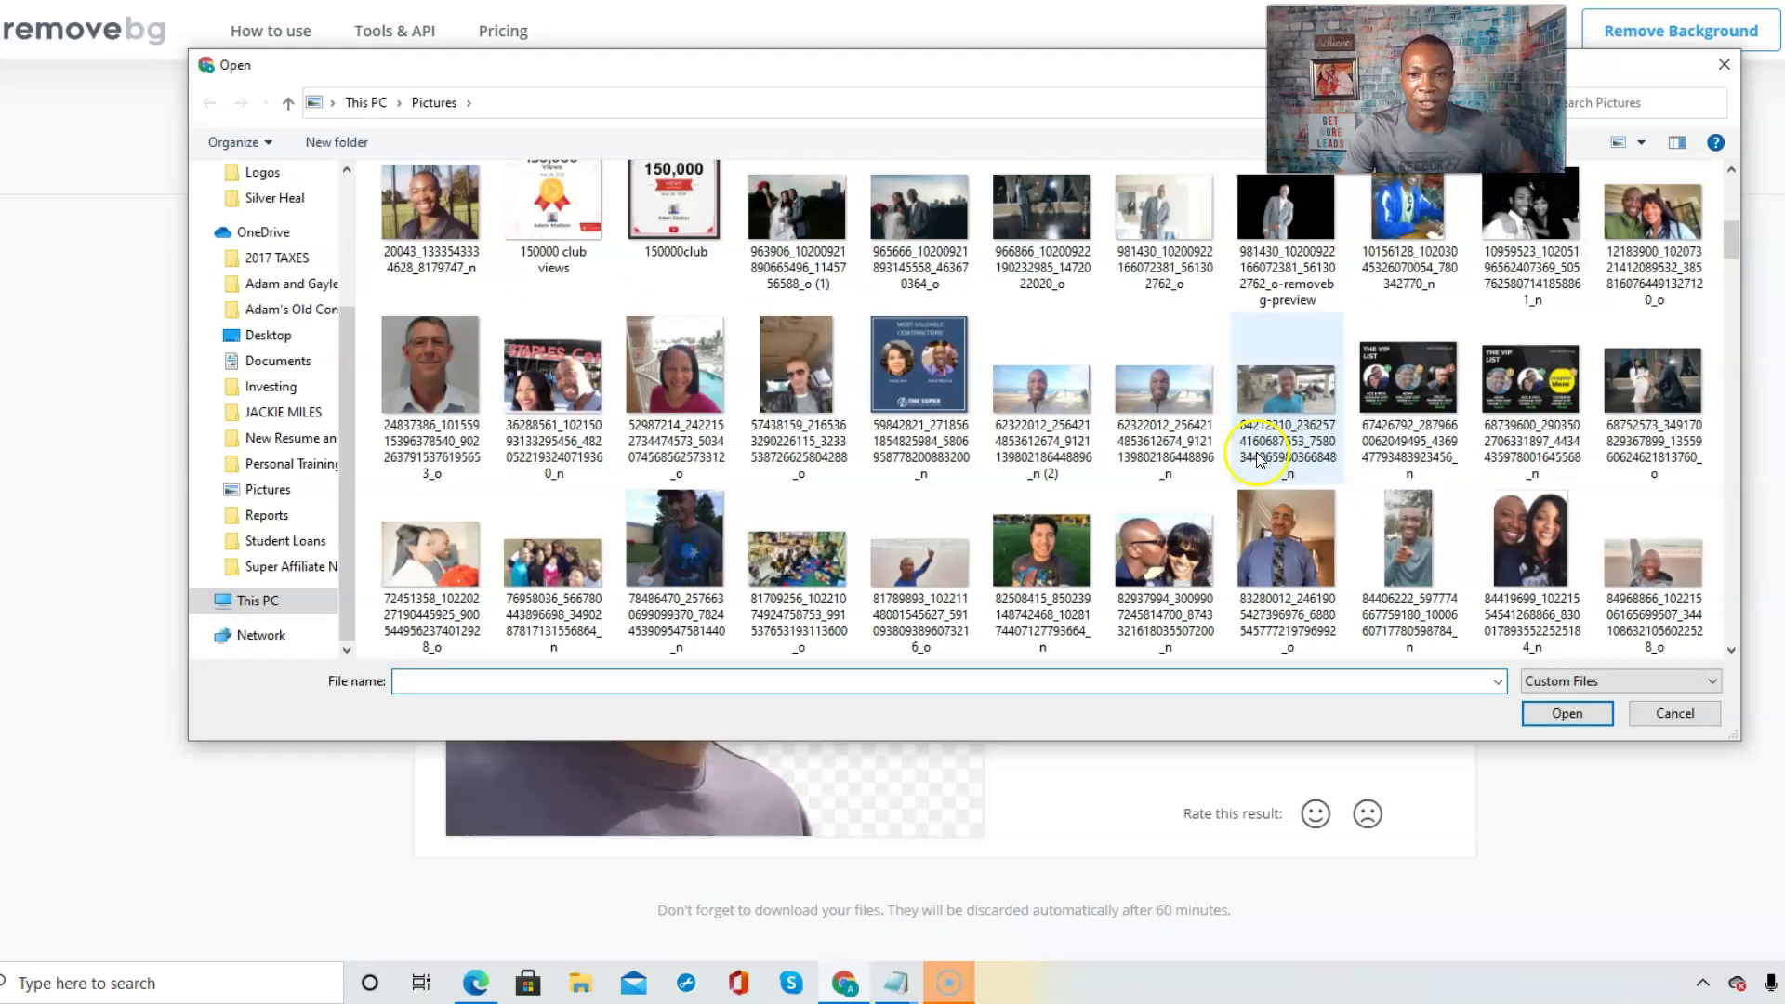
pyautogui.doubleClick(1034, 383)
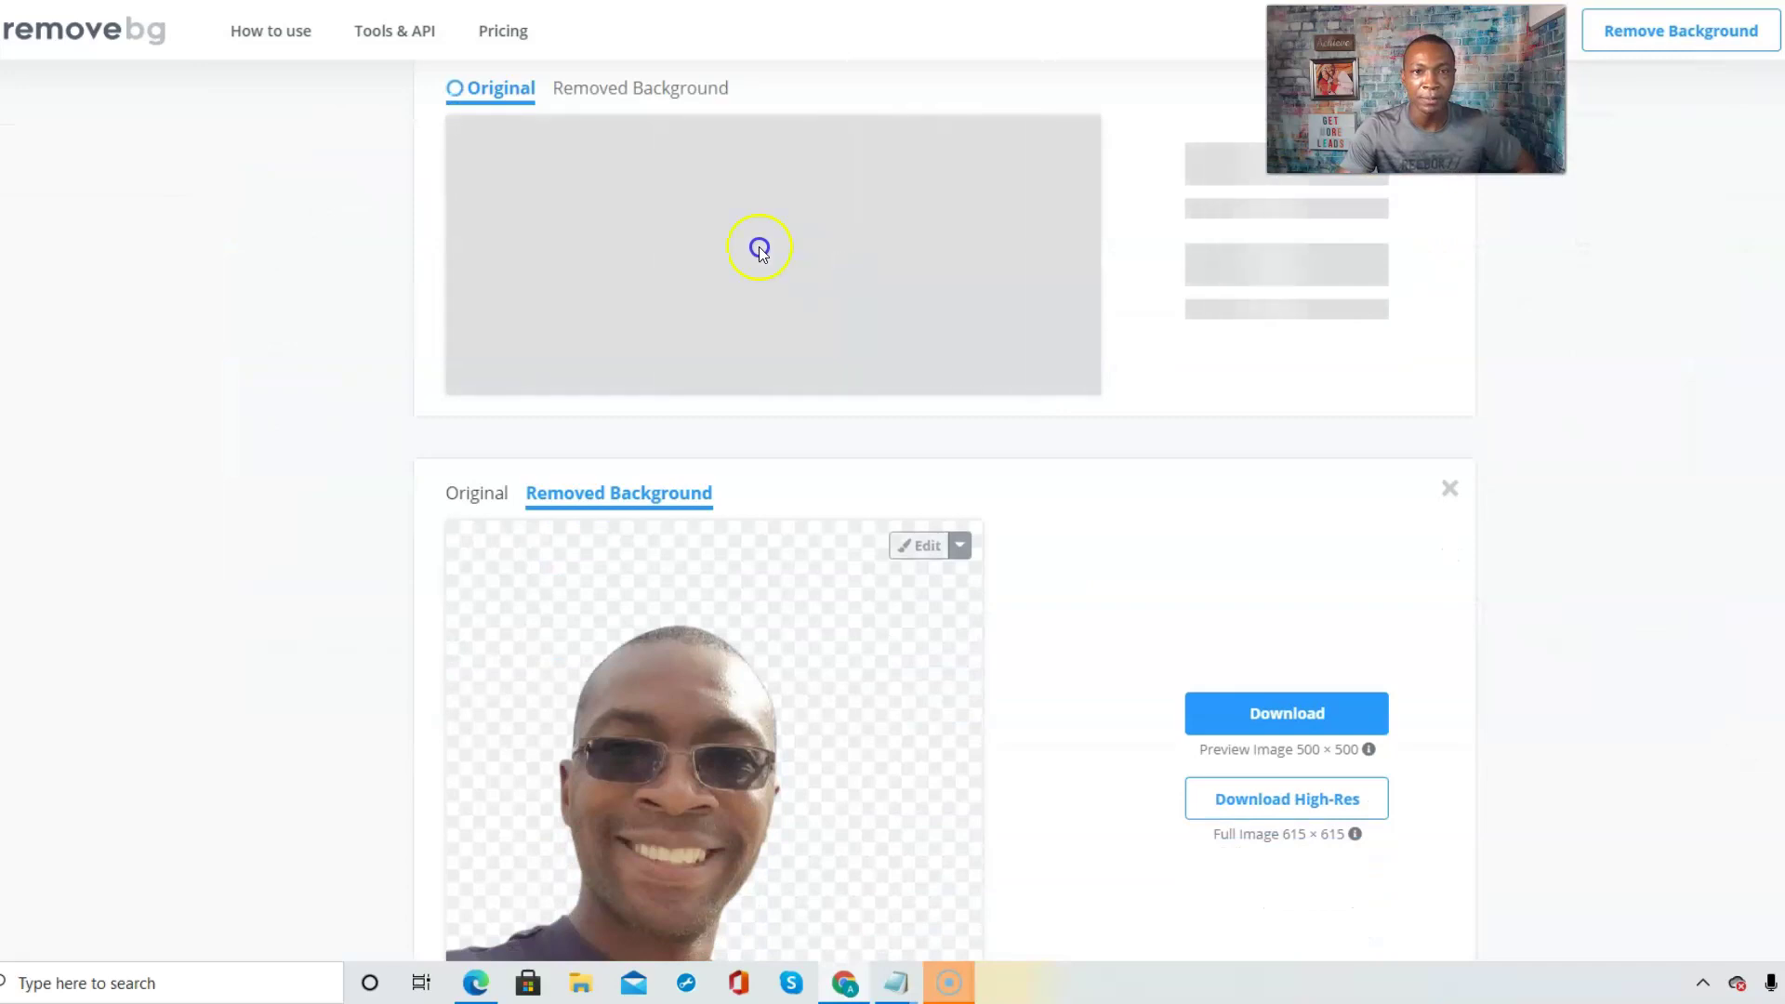
pyautogui.scroll(2, 297, 279)
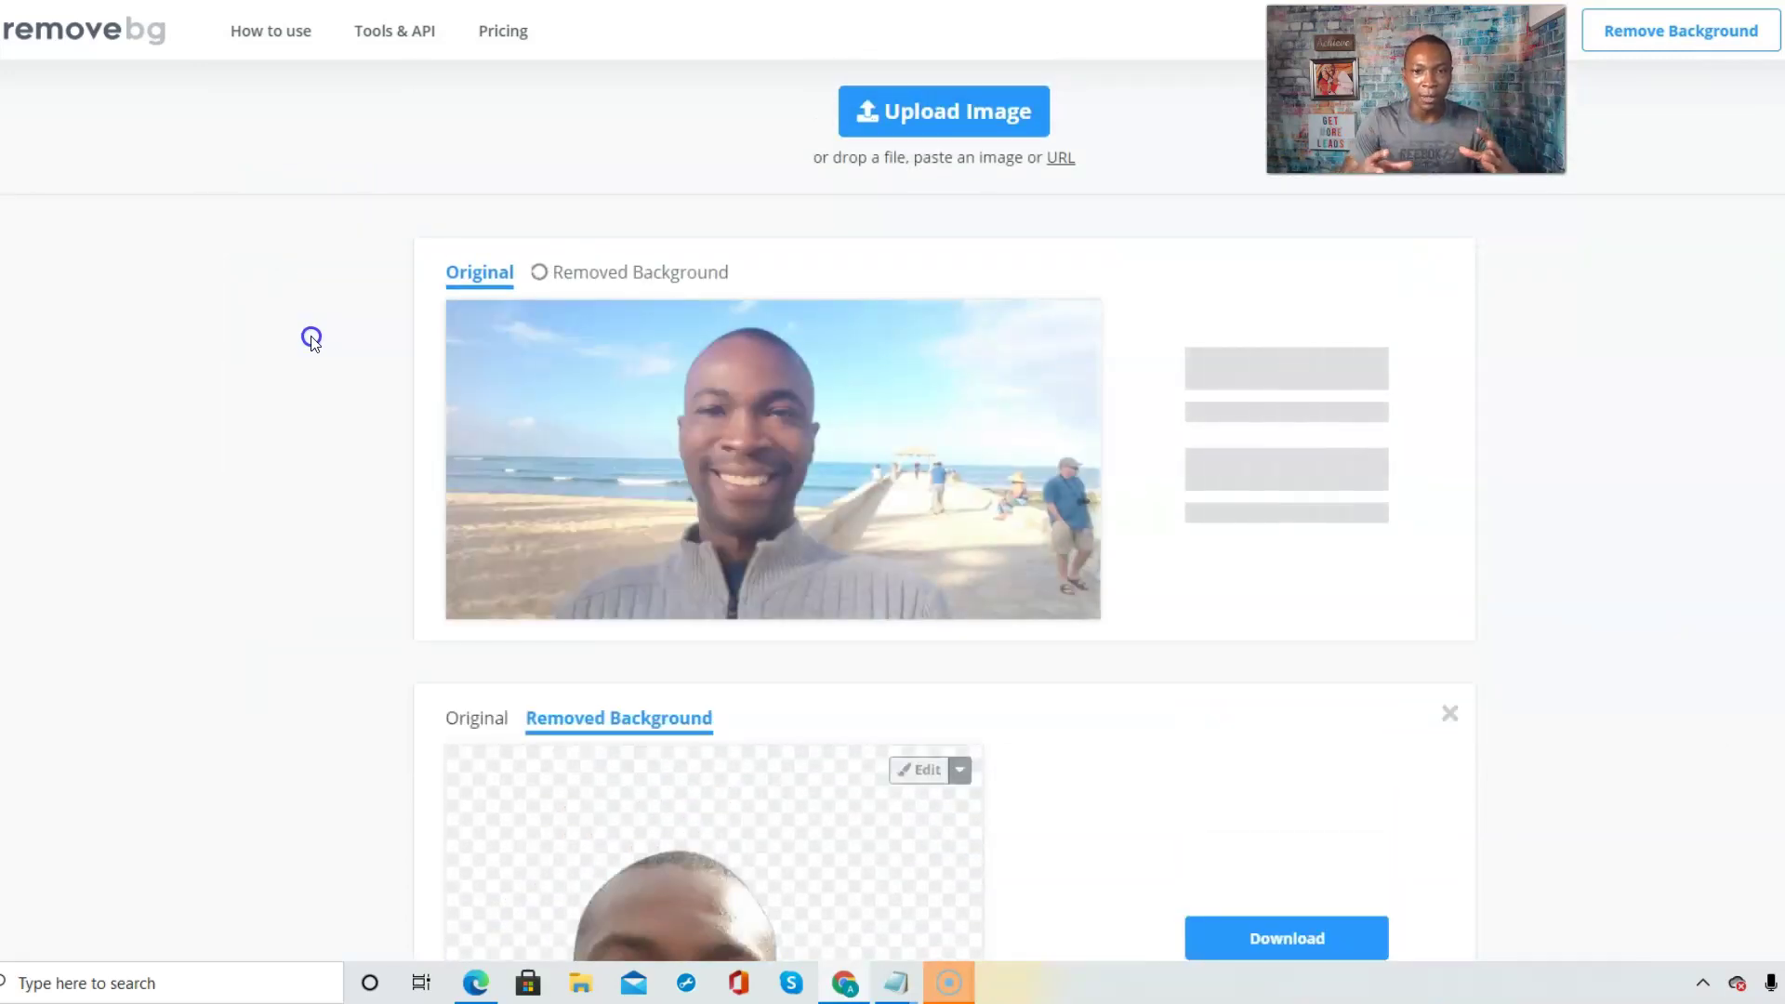
# - Compare the original beach photo with its background-removed version, and open the cutout for editing
pyautogui.click(470, 344)
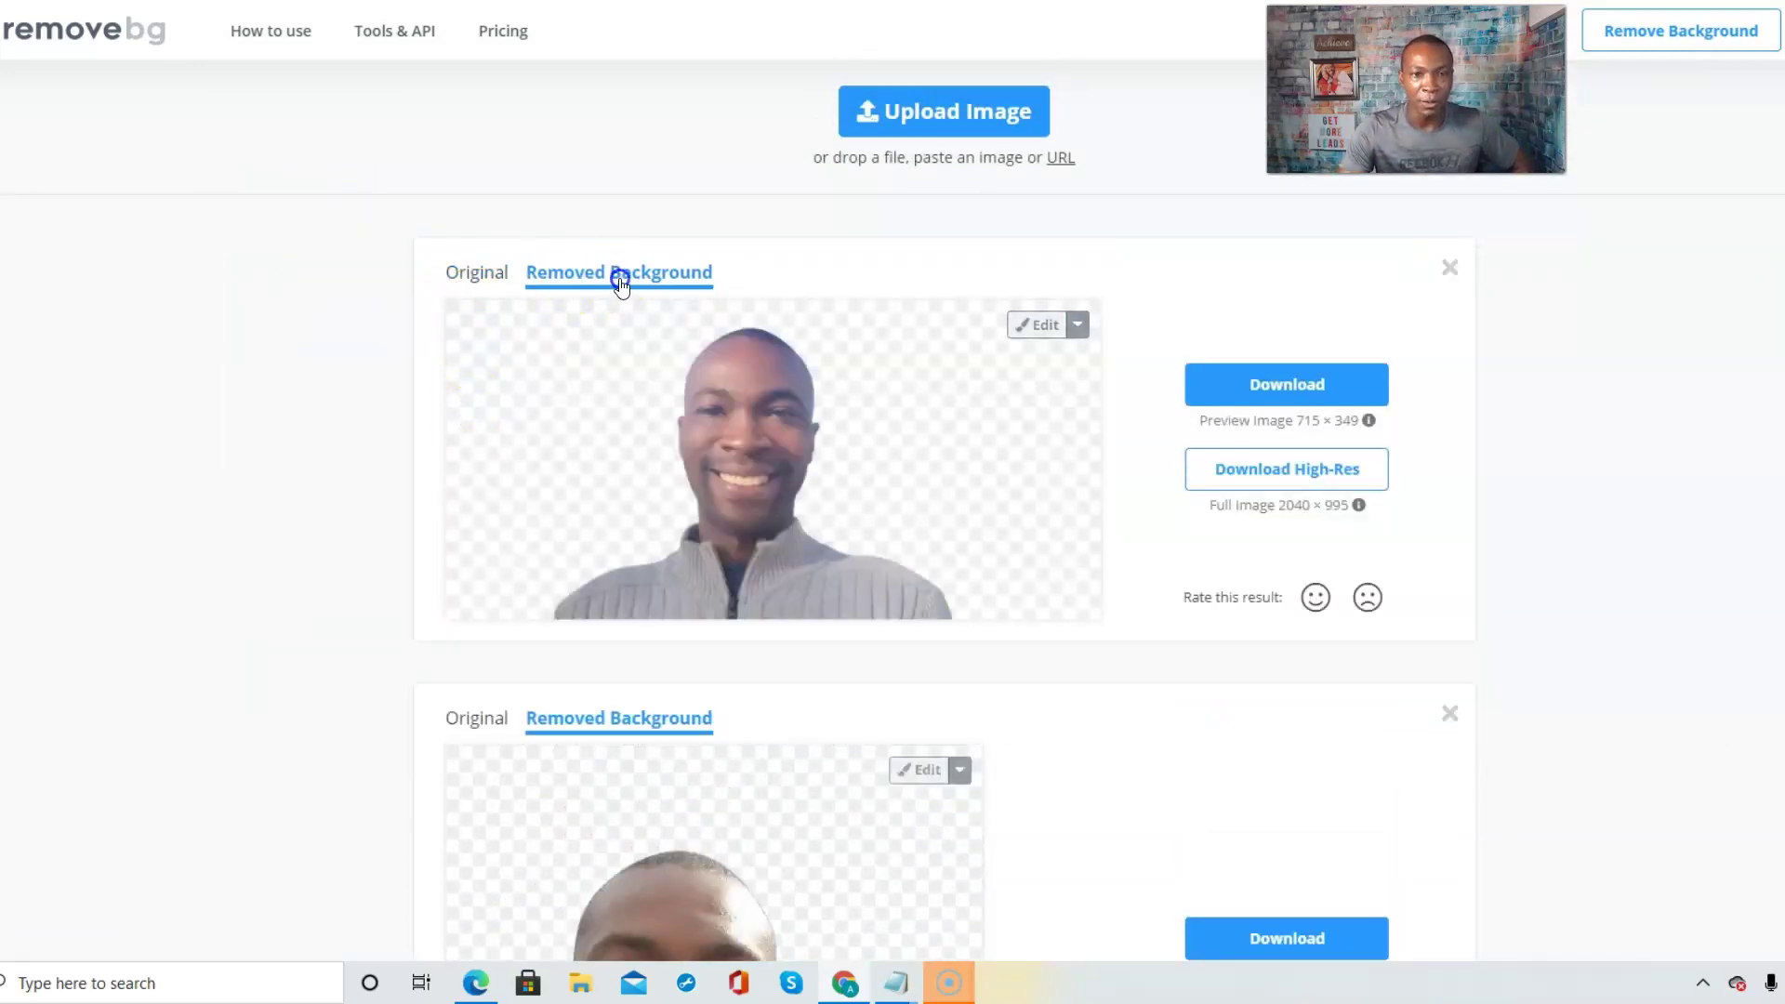
pyautogui.click(466, 272)
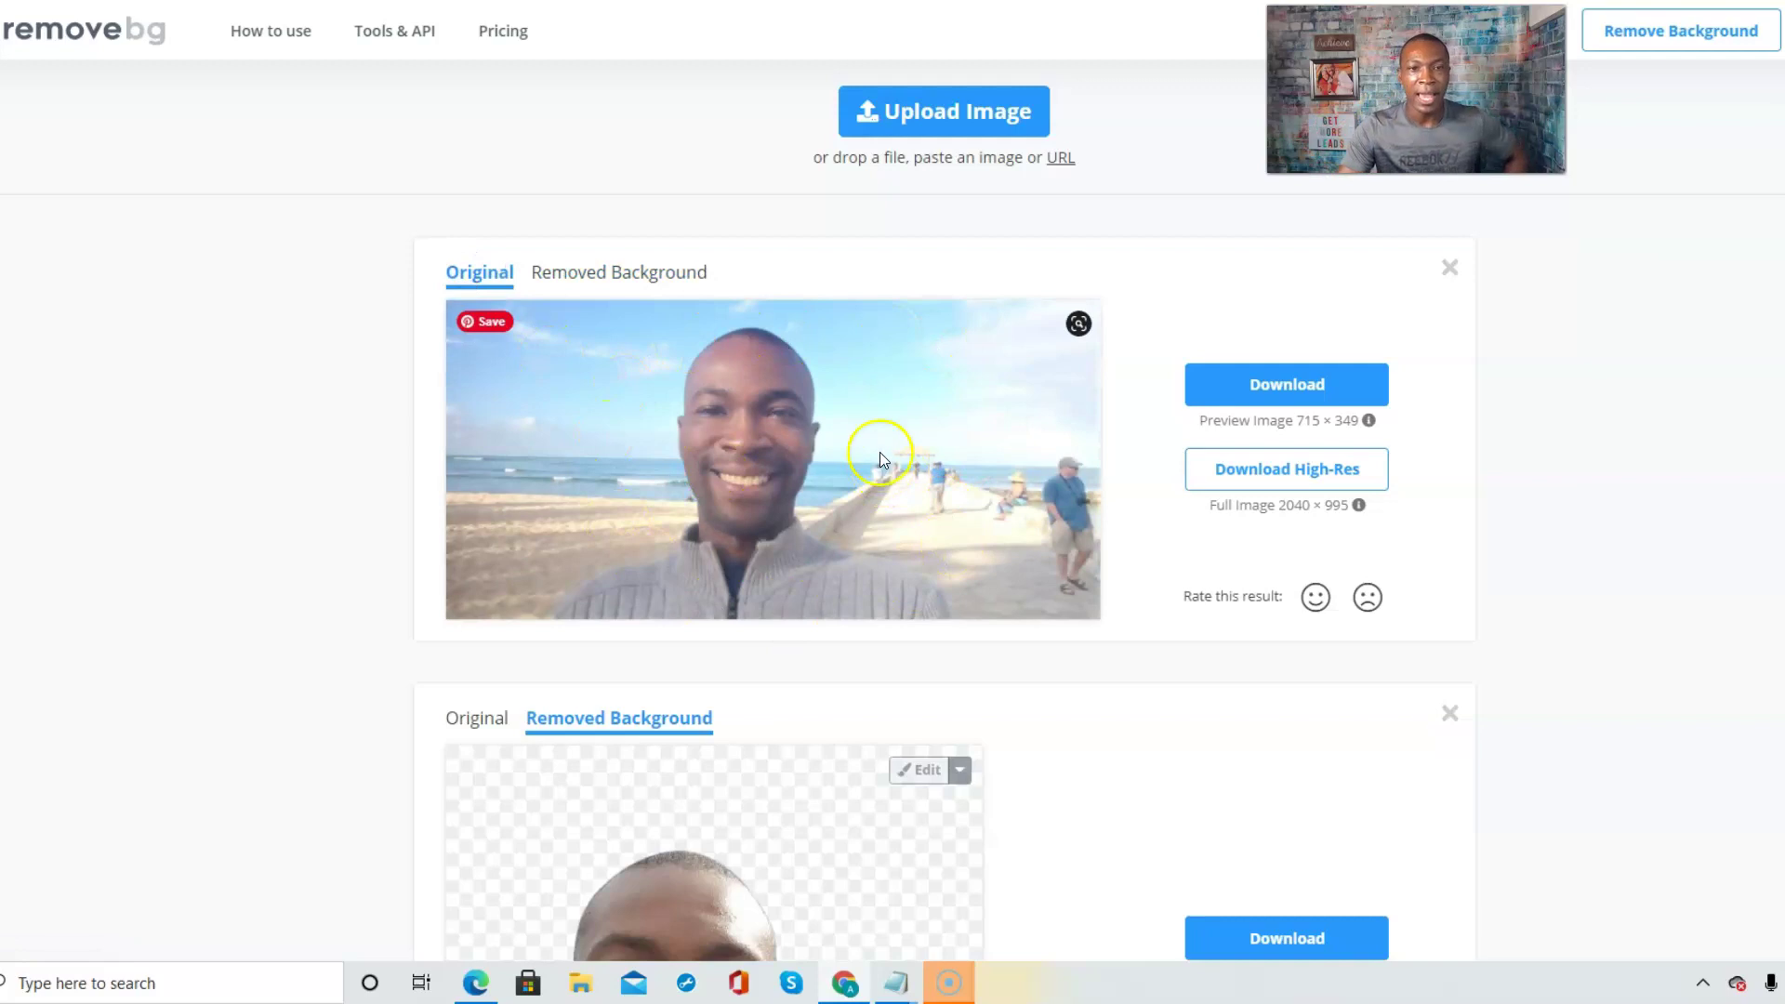
pyautogui.click(636, 277)
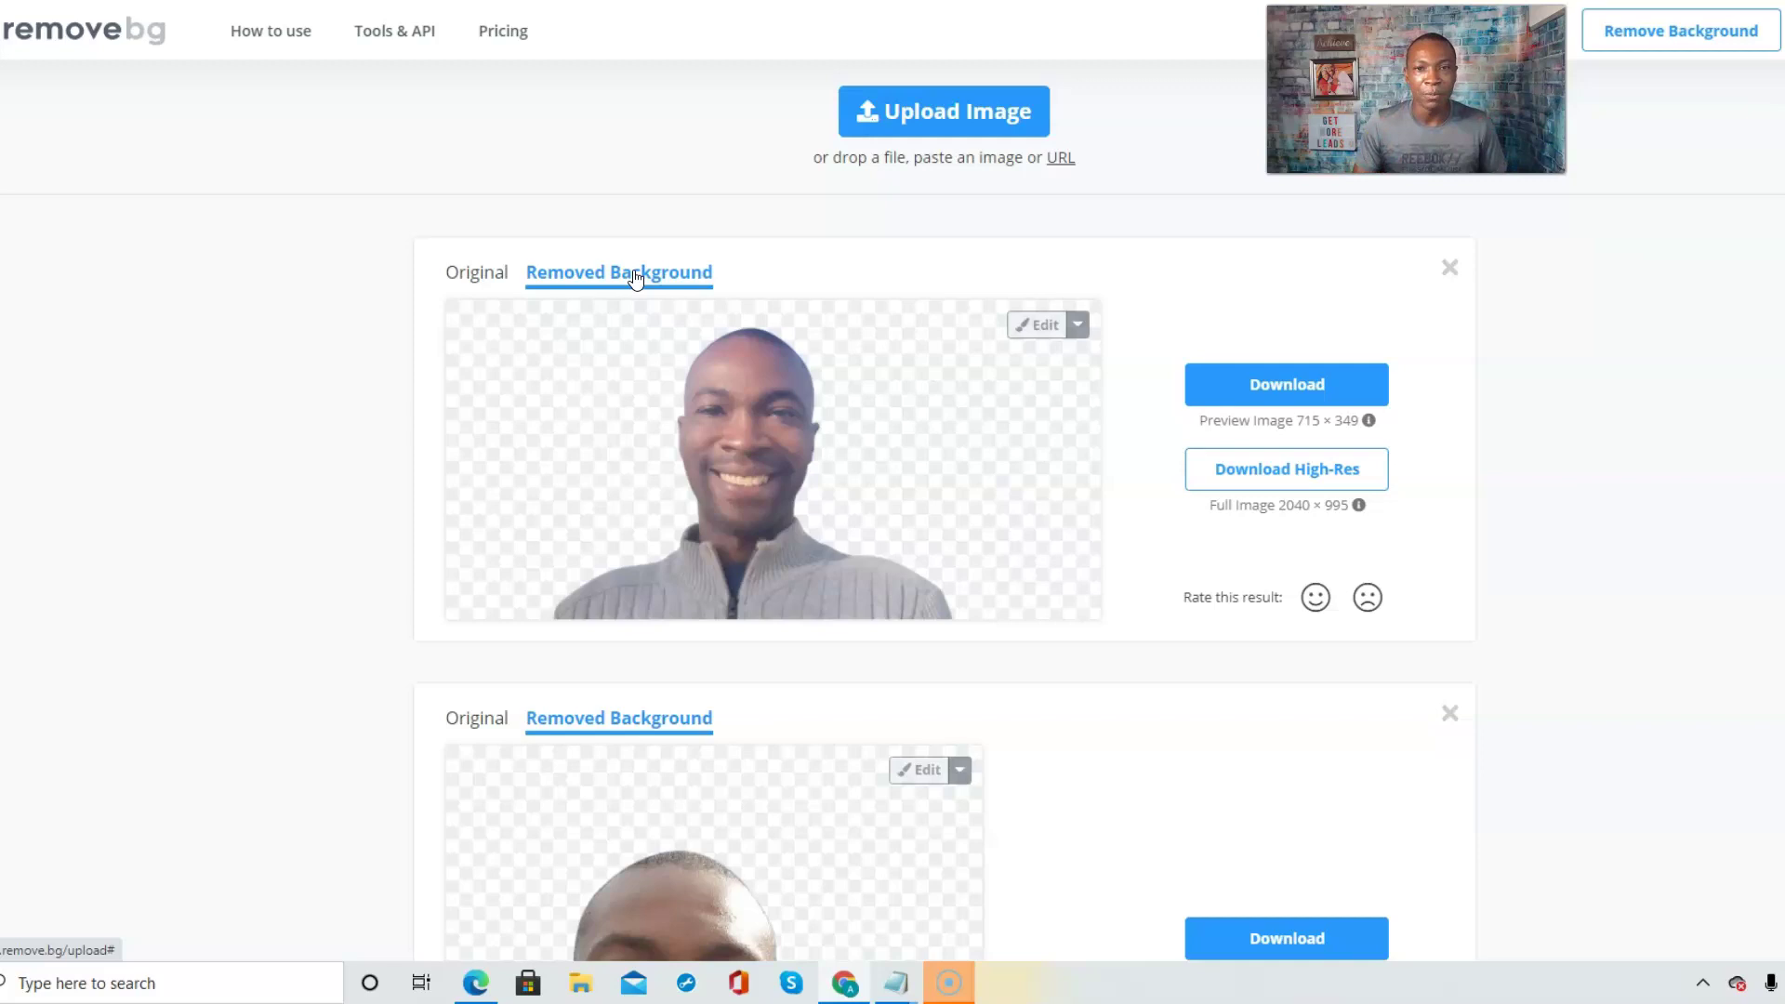
pyautogui.click(1041, 333)
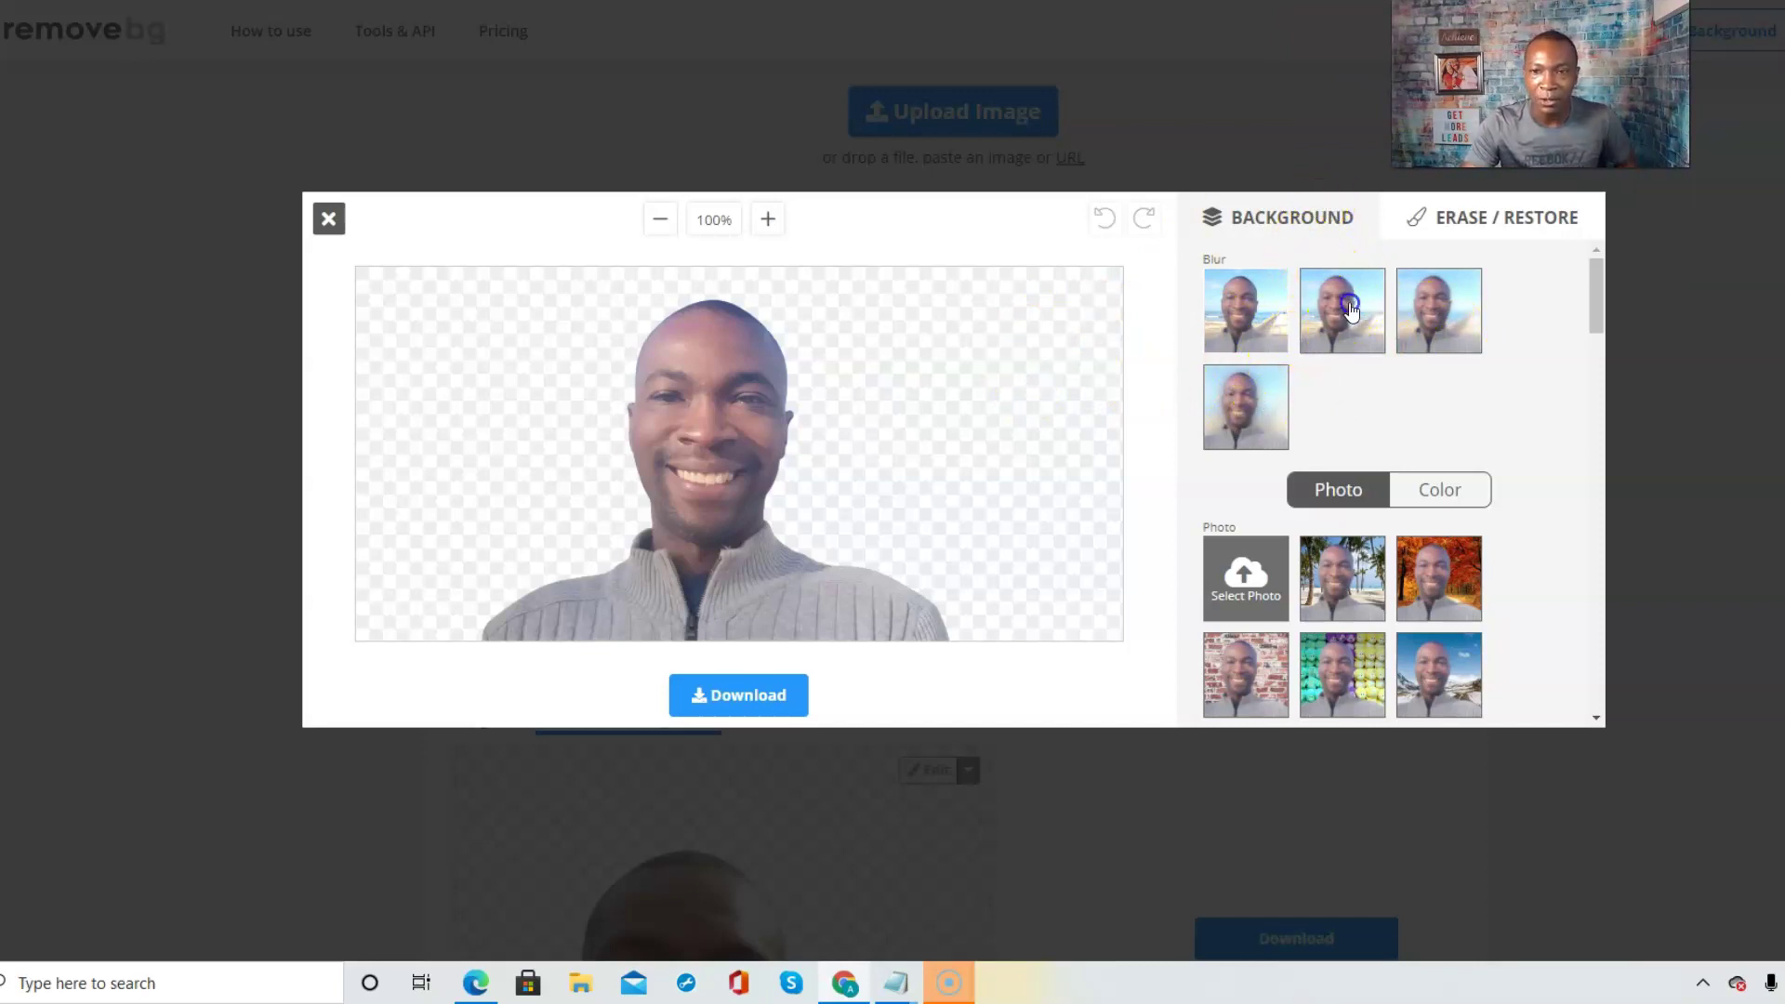
# - Try a blurred and a sharper version of the original beach background, and undo both
pyautogui.click(1439, 313)
pyautogui.click(1244, 309)
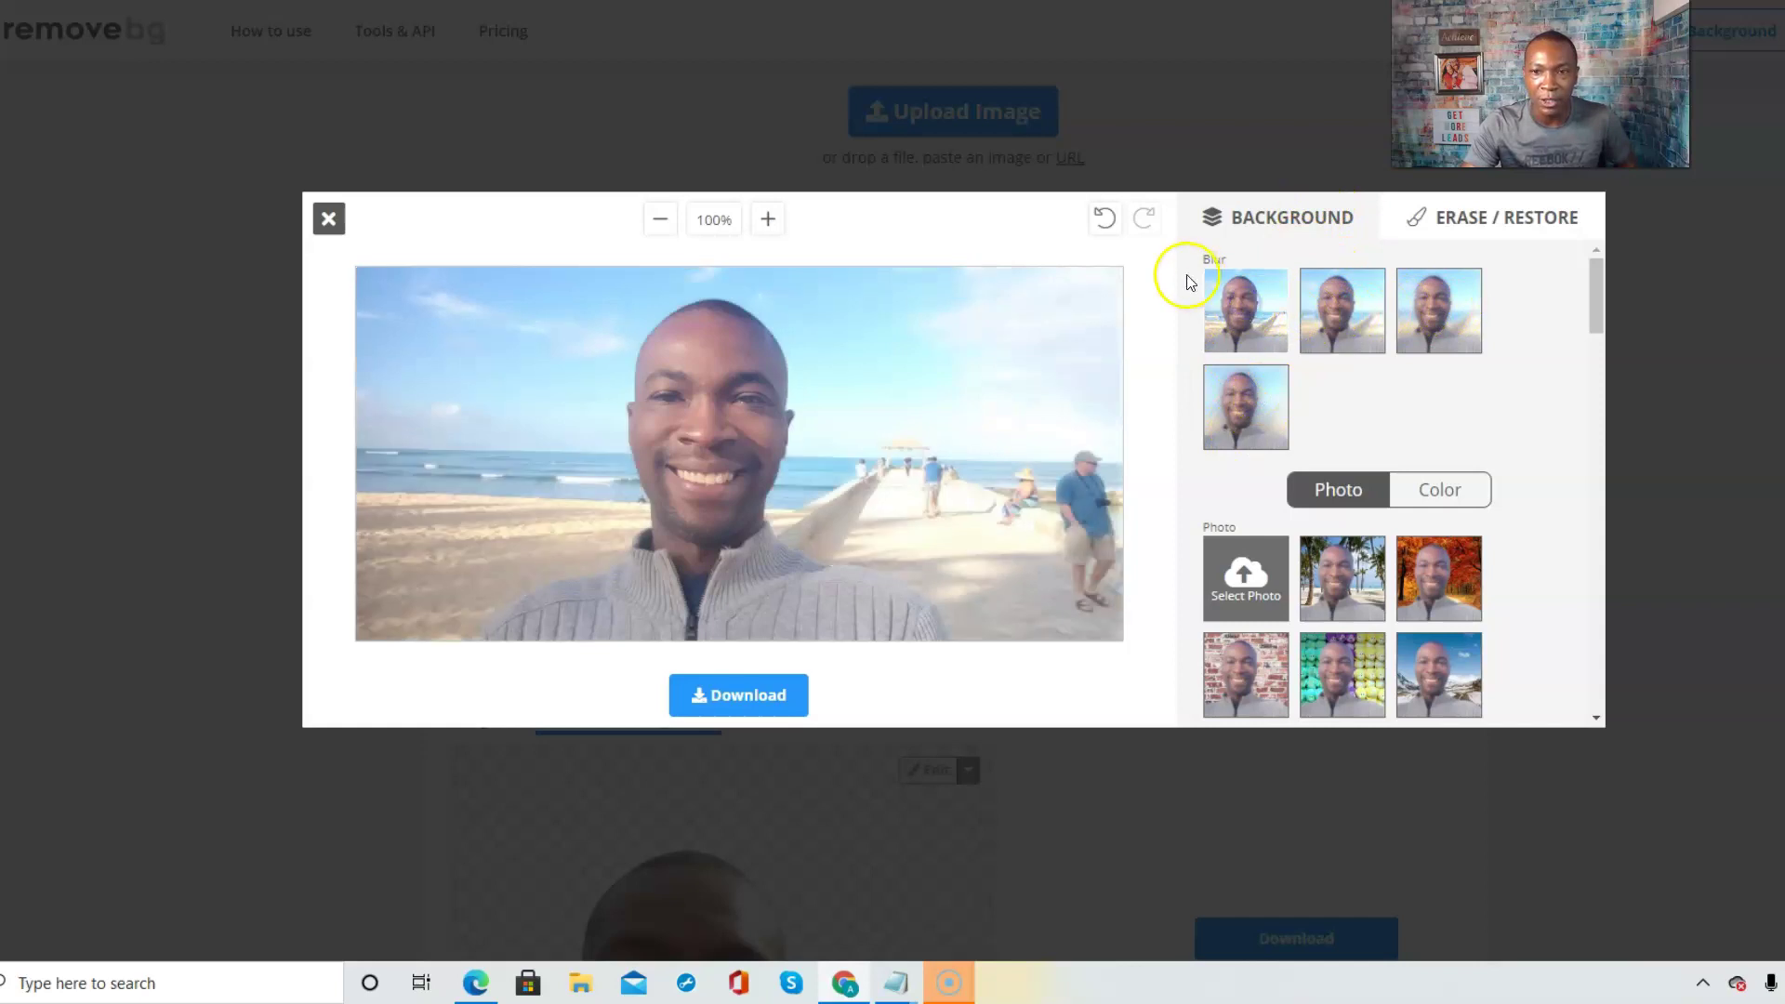
pyautogui.click(1103, 217)
pyautogui.click(1103, 218)
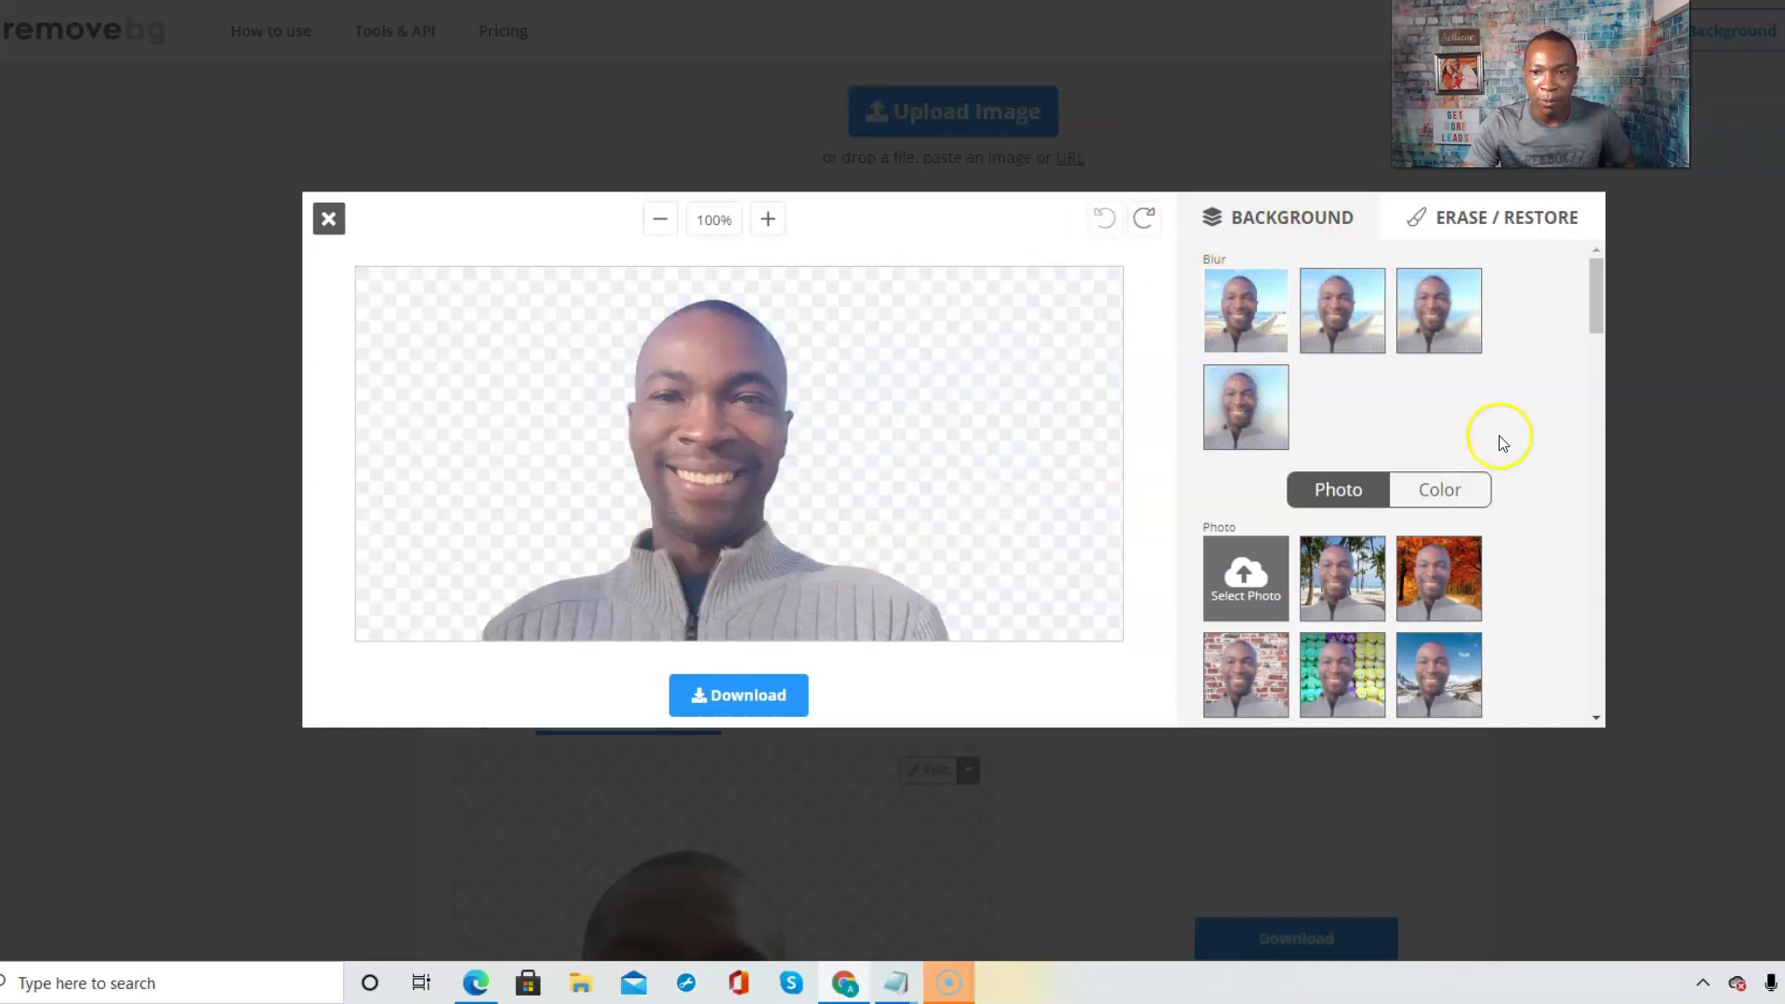
# - Try the starry galaxy, waterfront city skyline and mountain lake photos as the portrait's background
pyautogui.scroll(-2, 1494, 430)
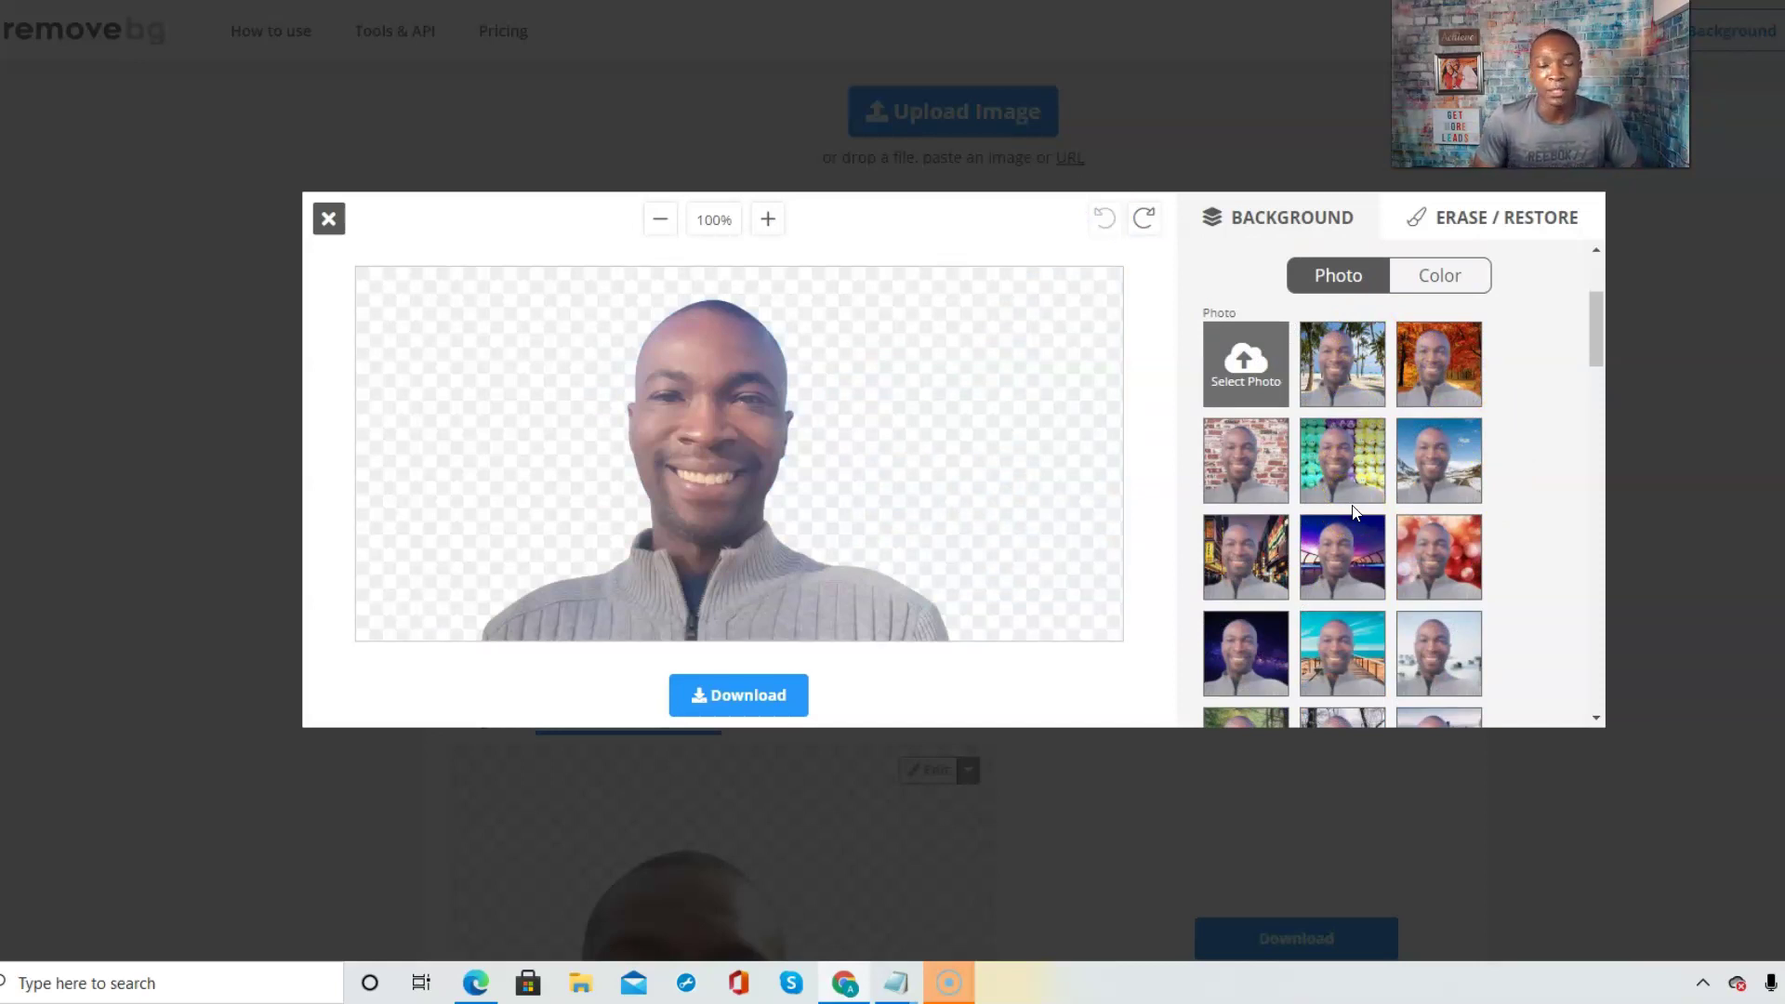
pyautogui.scroll(-2, 1357, 465)
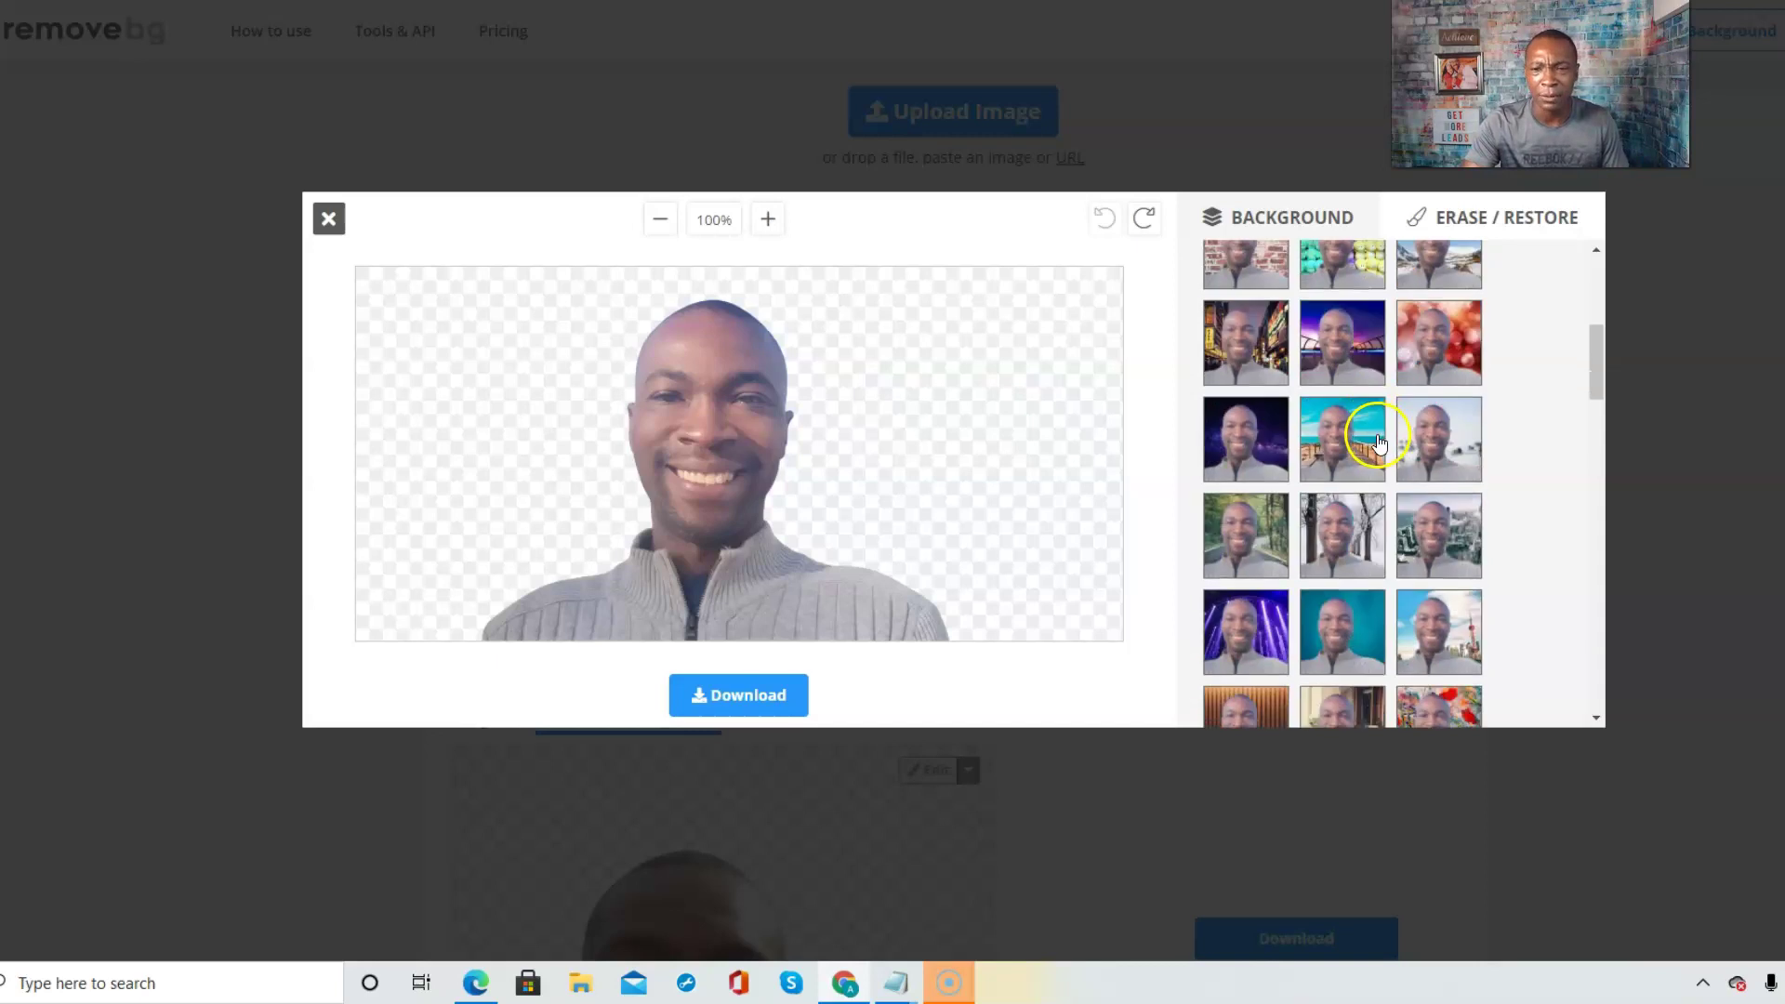
pyautogui.click(1272, 448)
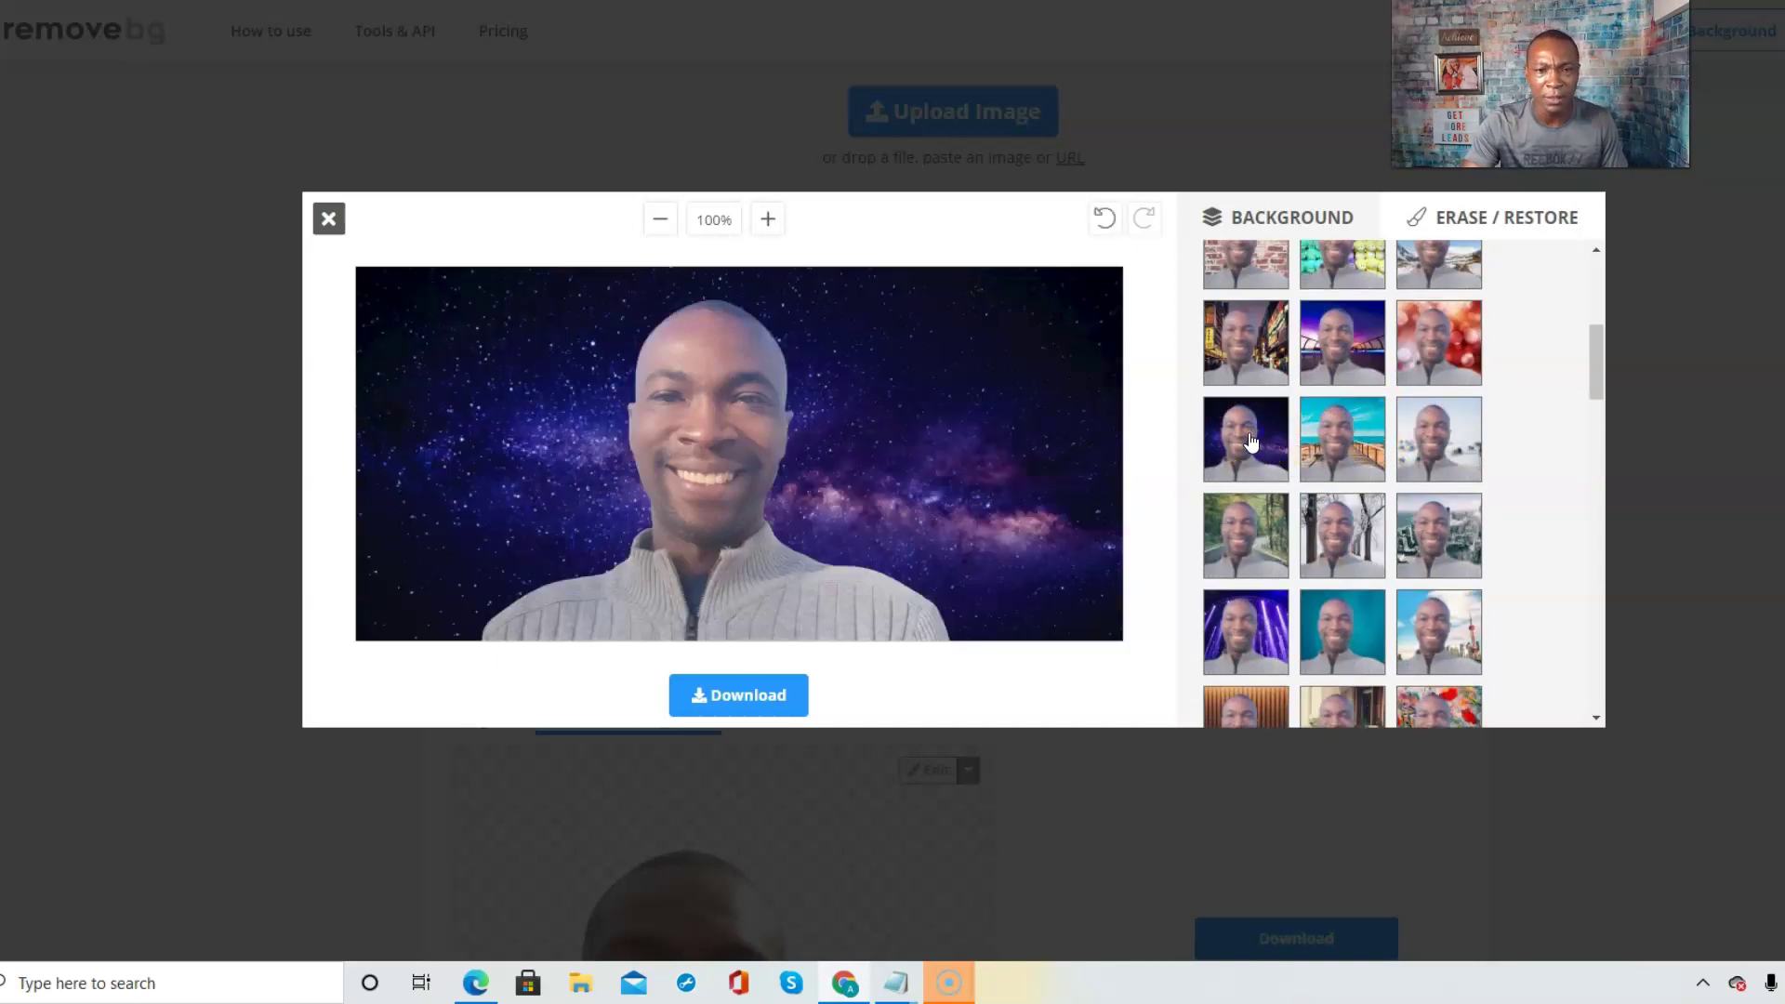
pyautogui.scroll(-3, 1343, 602)
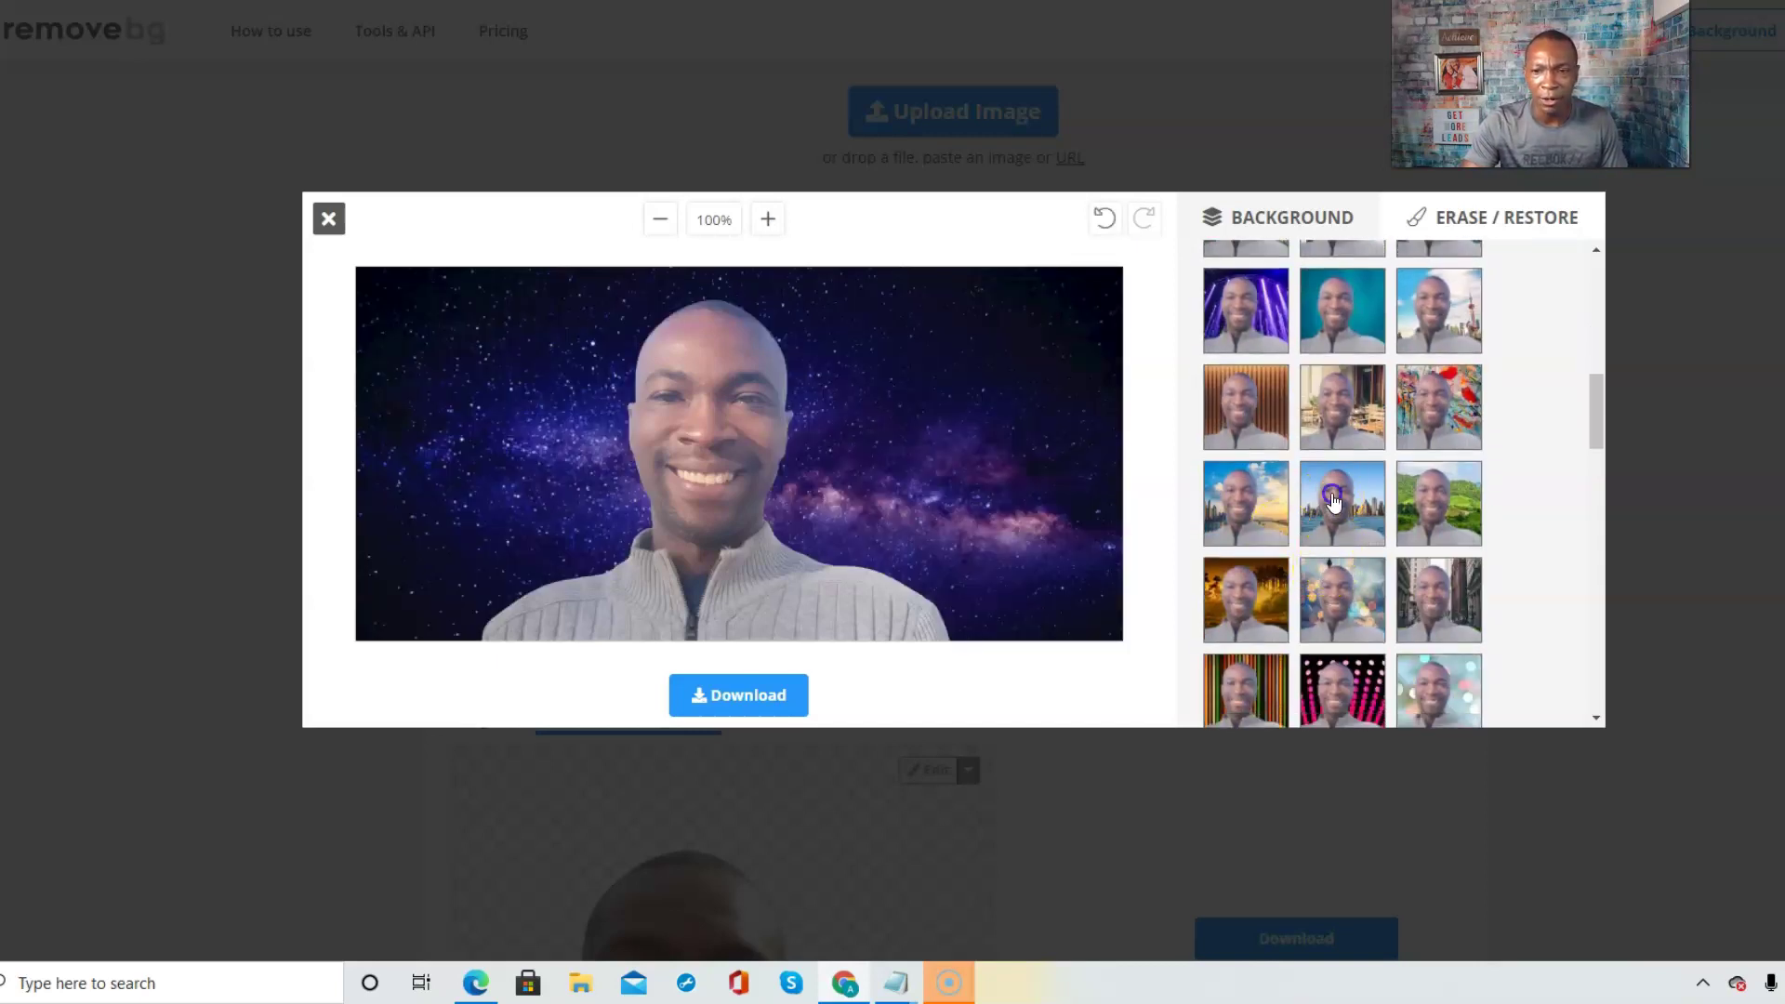
pyautogui.click(1335, 497)
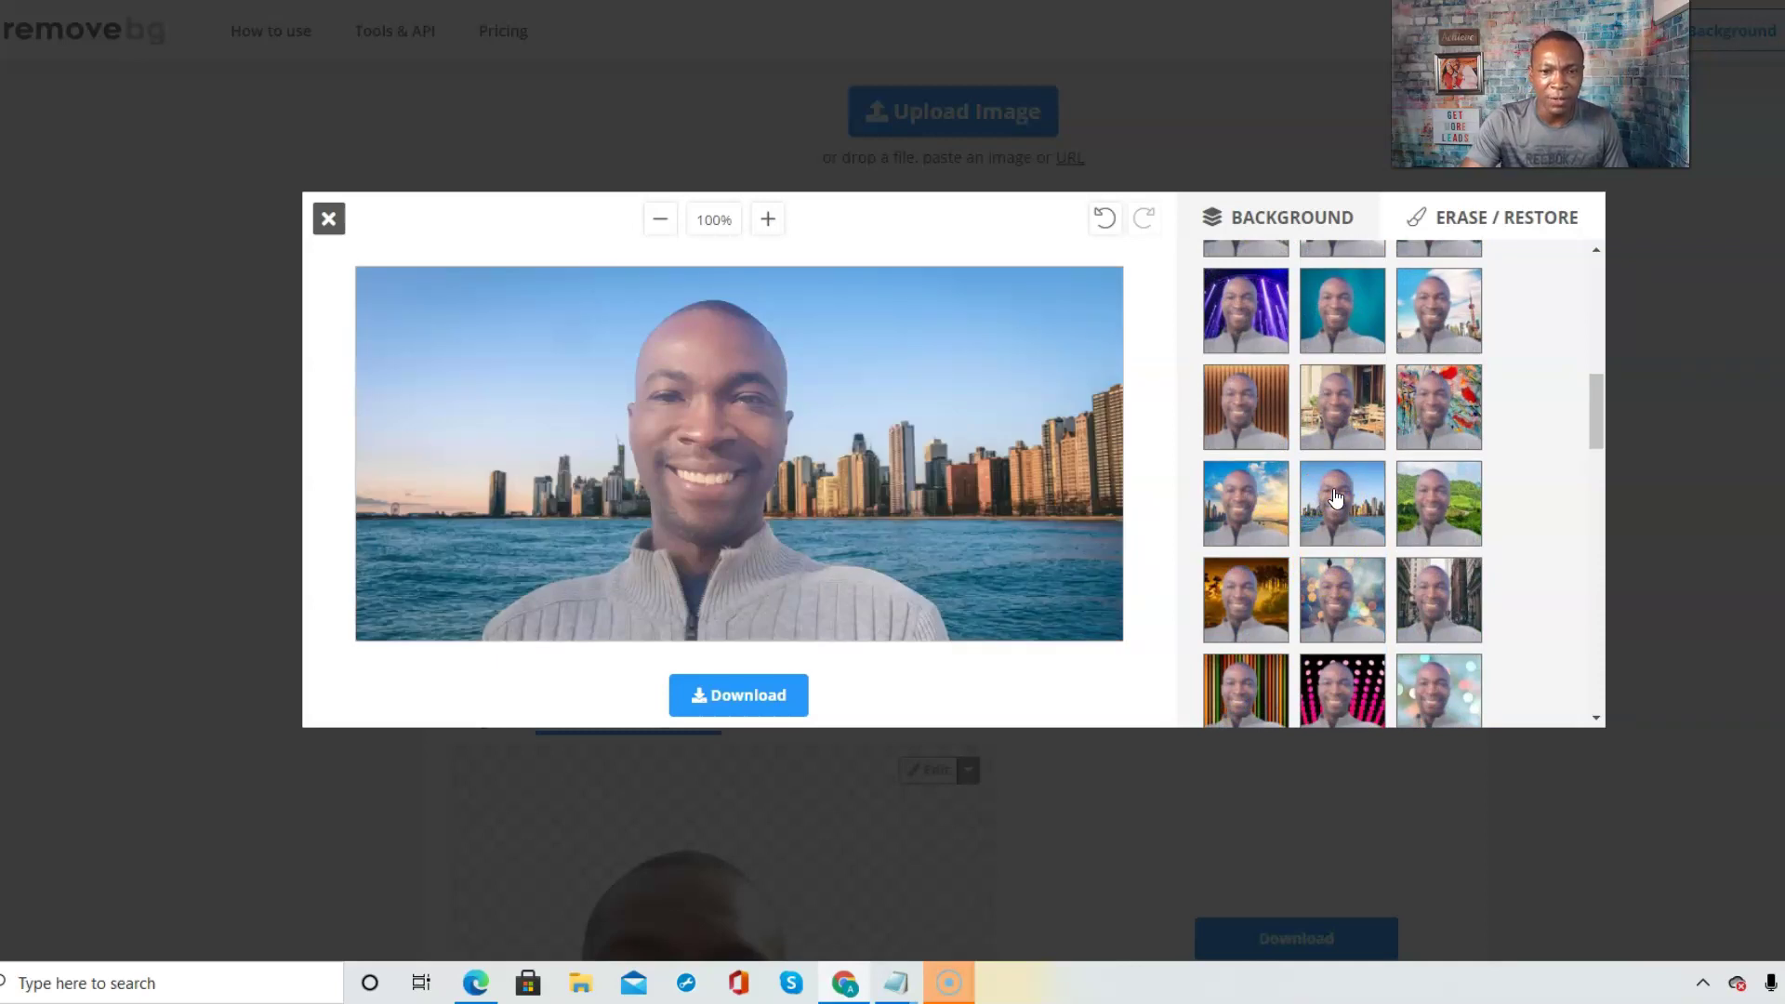
pyautogui.scroll(-4, 1335, 497)
pyautogui.click(1358, 439)
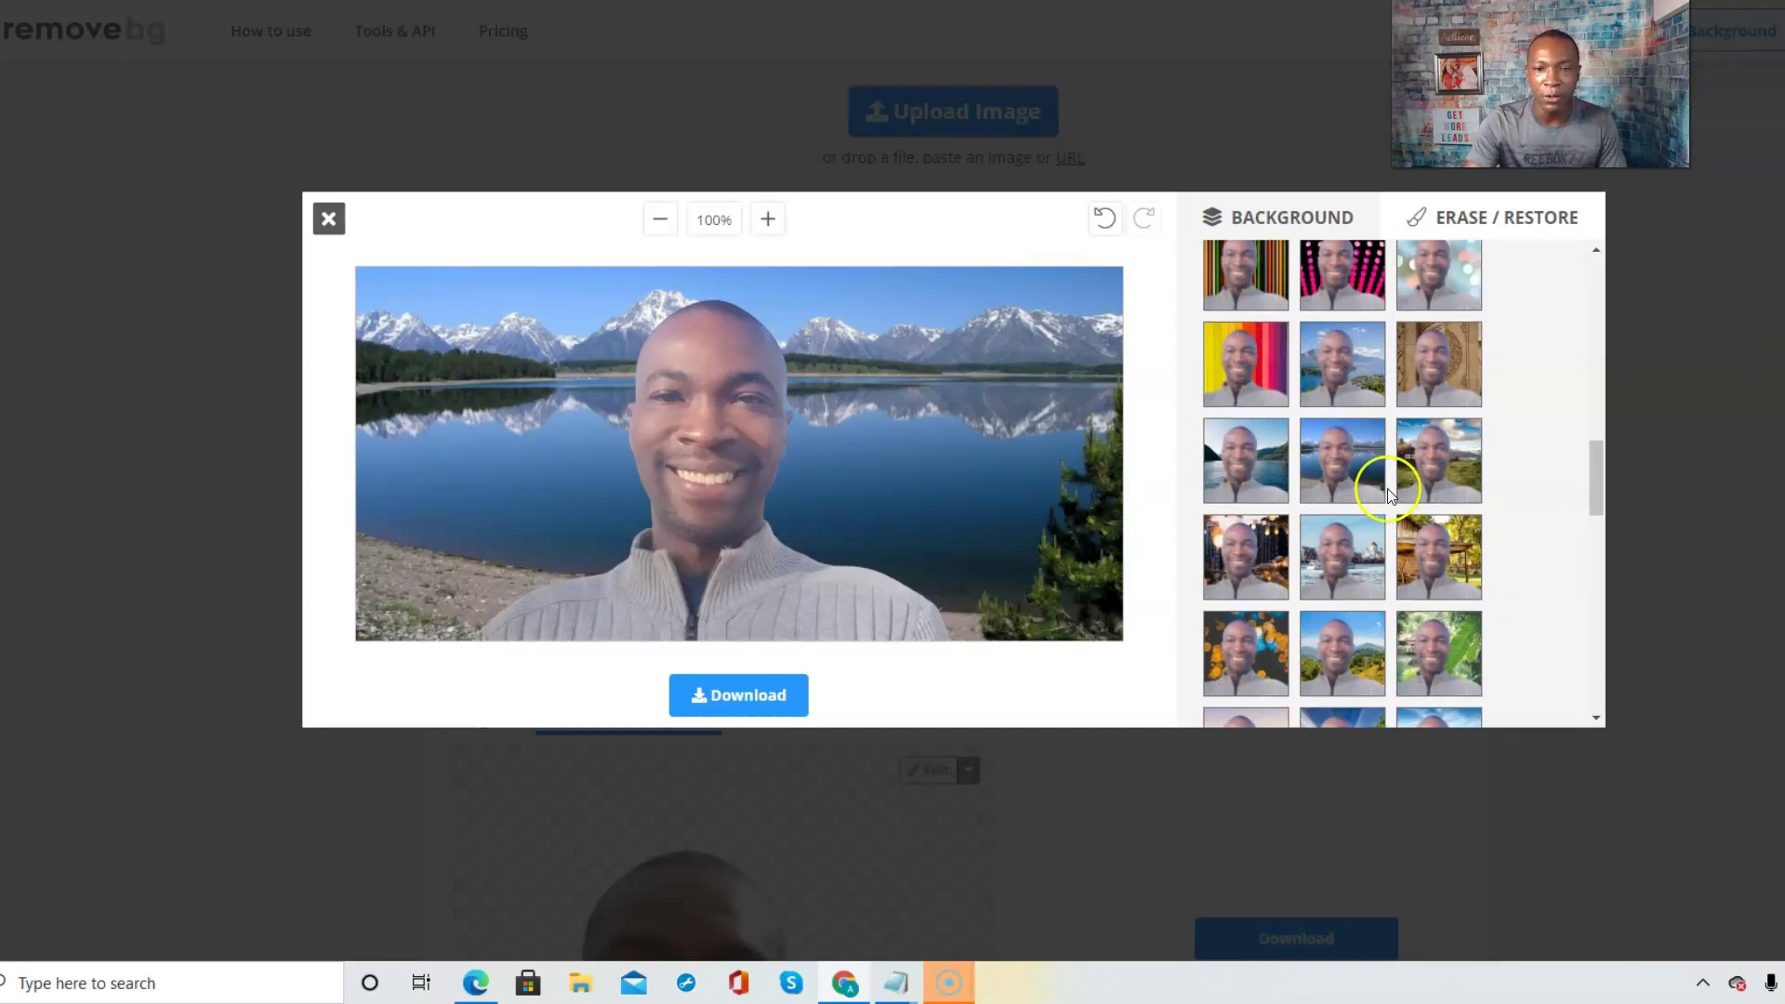
# - Try a plain white wall photo and the green grass photo as the portrait's background
pyautogui.scroll(-3, 1378, 490)
pyautogui.scroll(-3, 1378, 490)
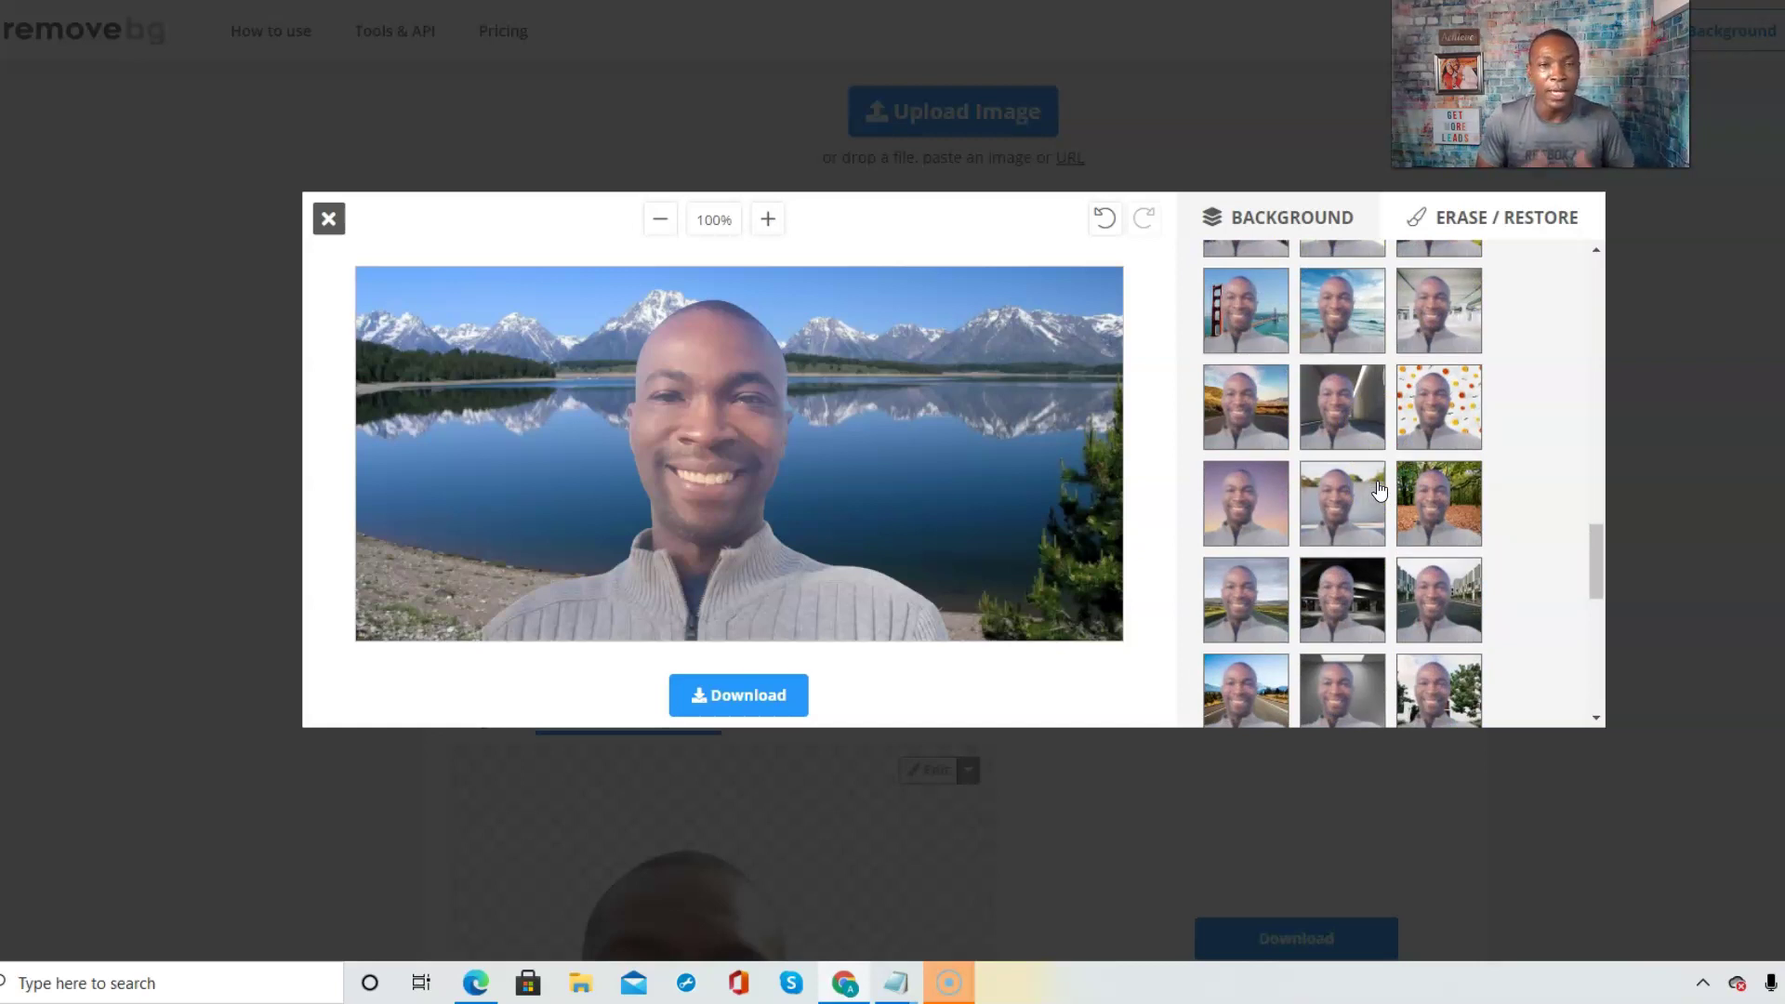
pyautogui.scroll(-3, 1371, 507)
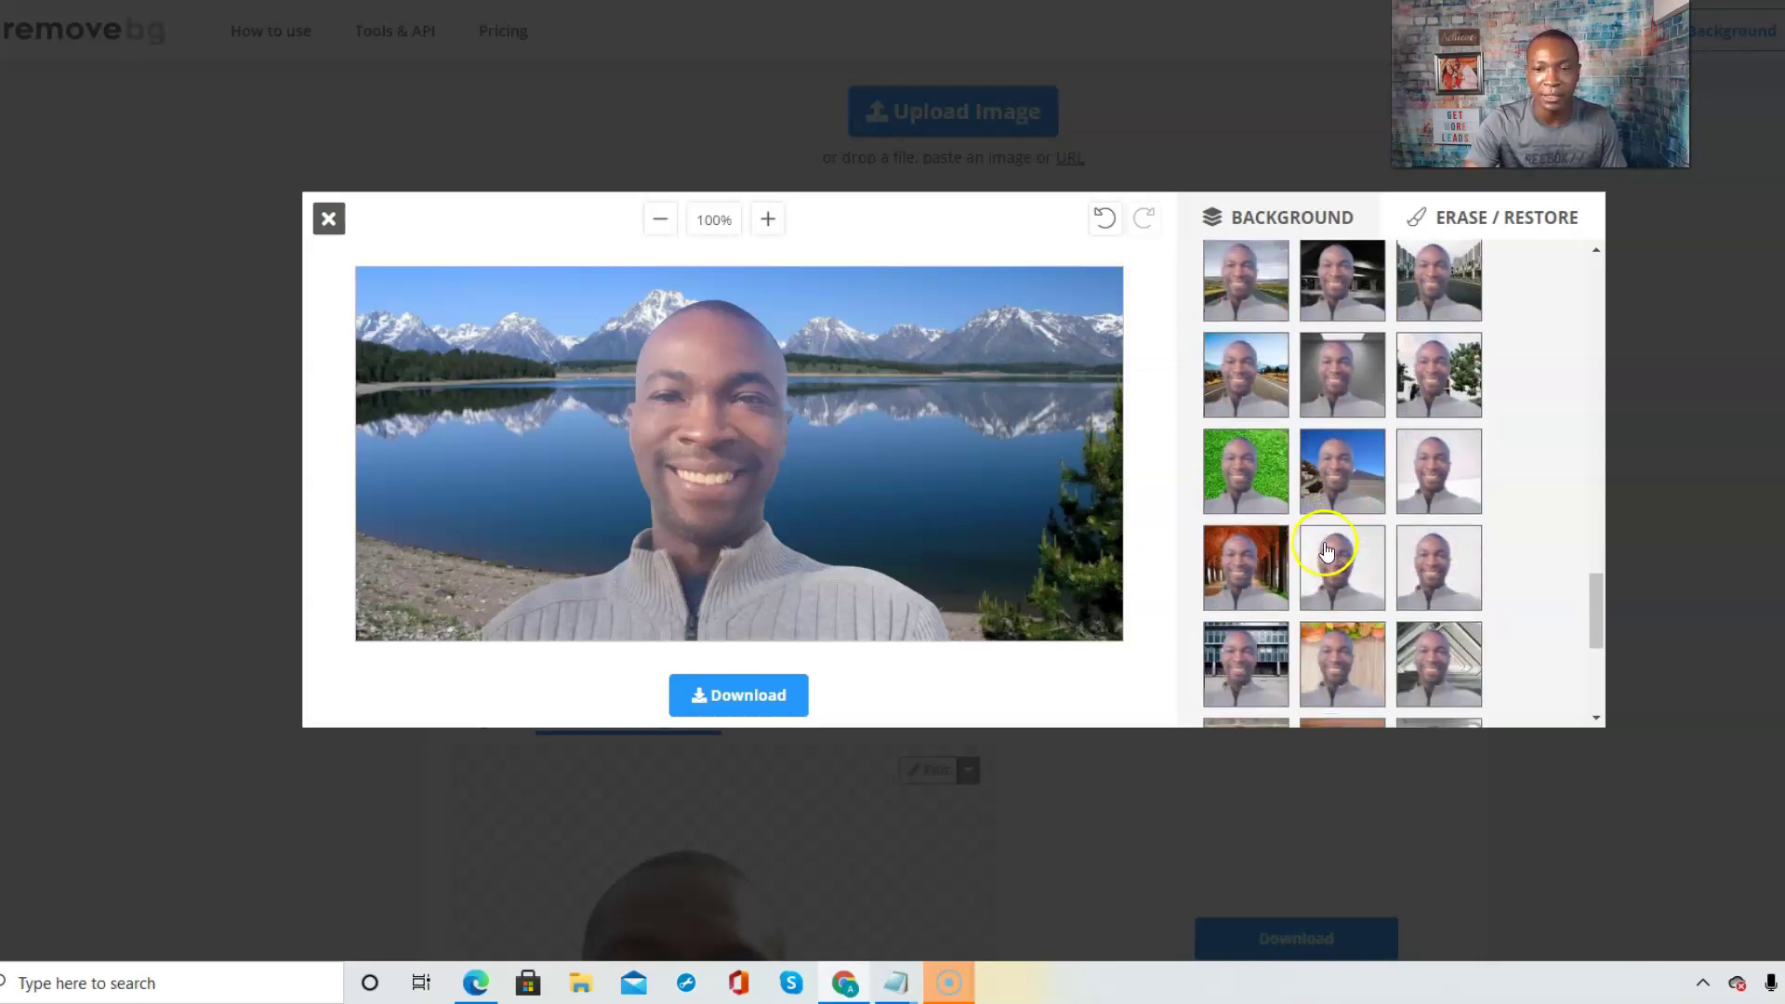
pyautogui.click(1336, 552)
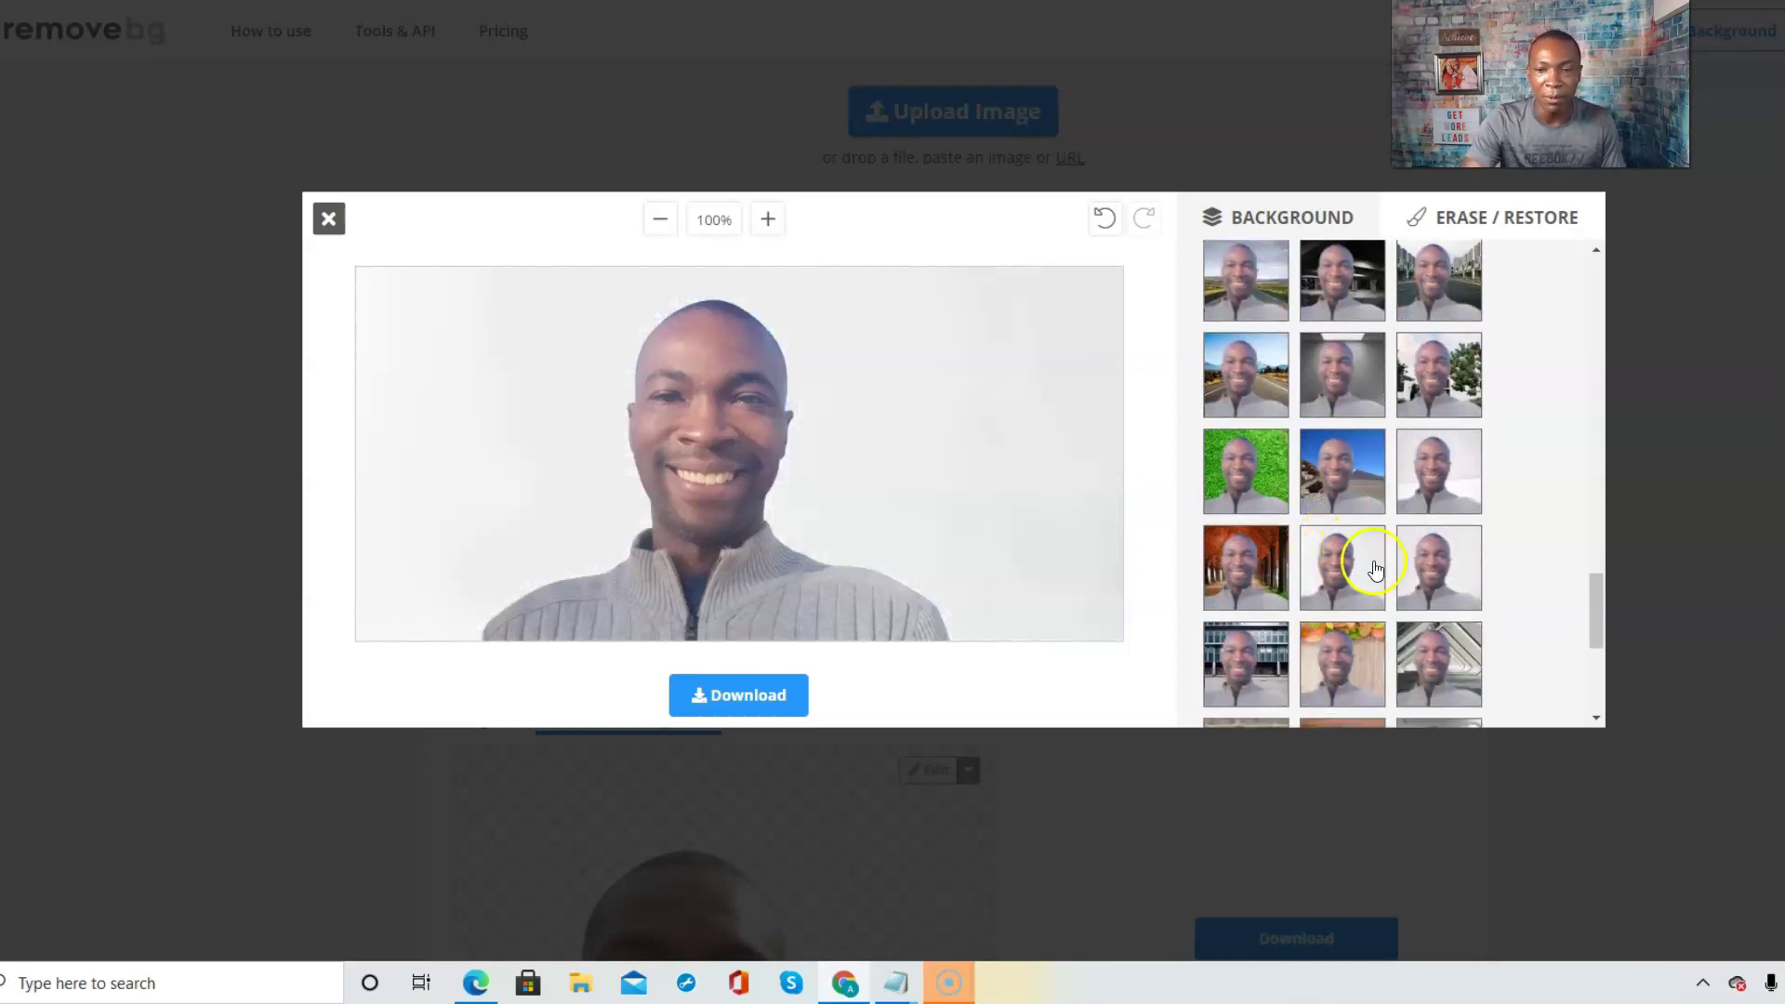
pyautogui.click(1240, 450)
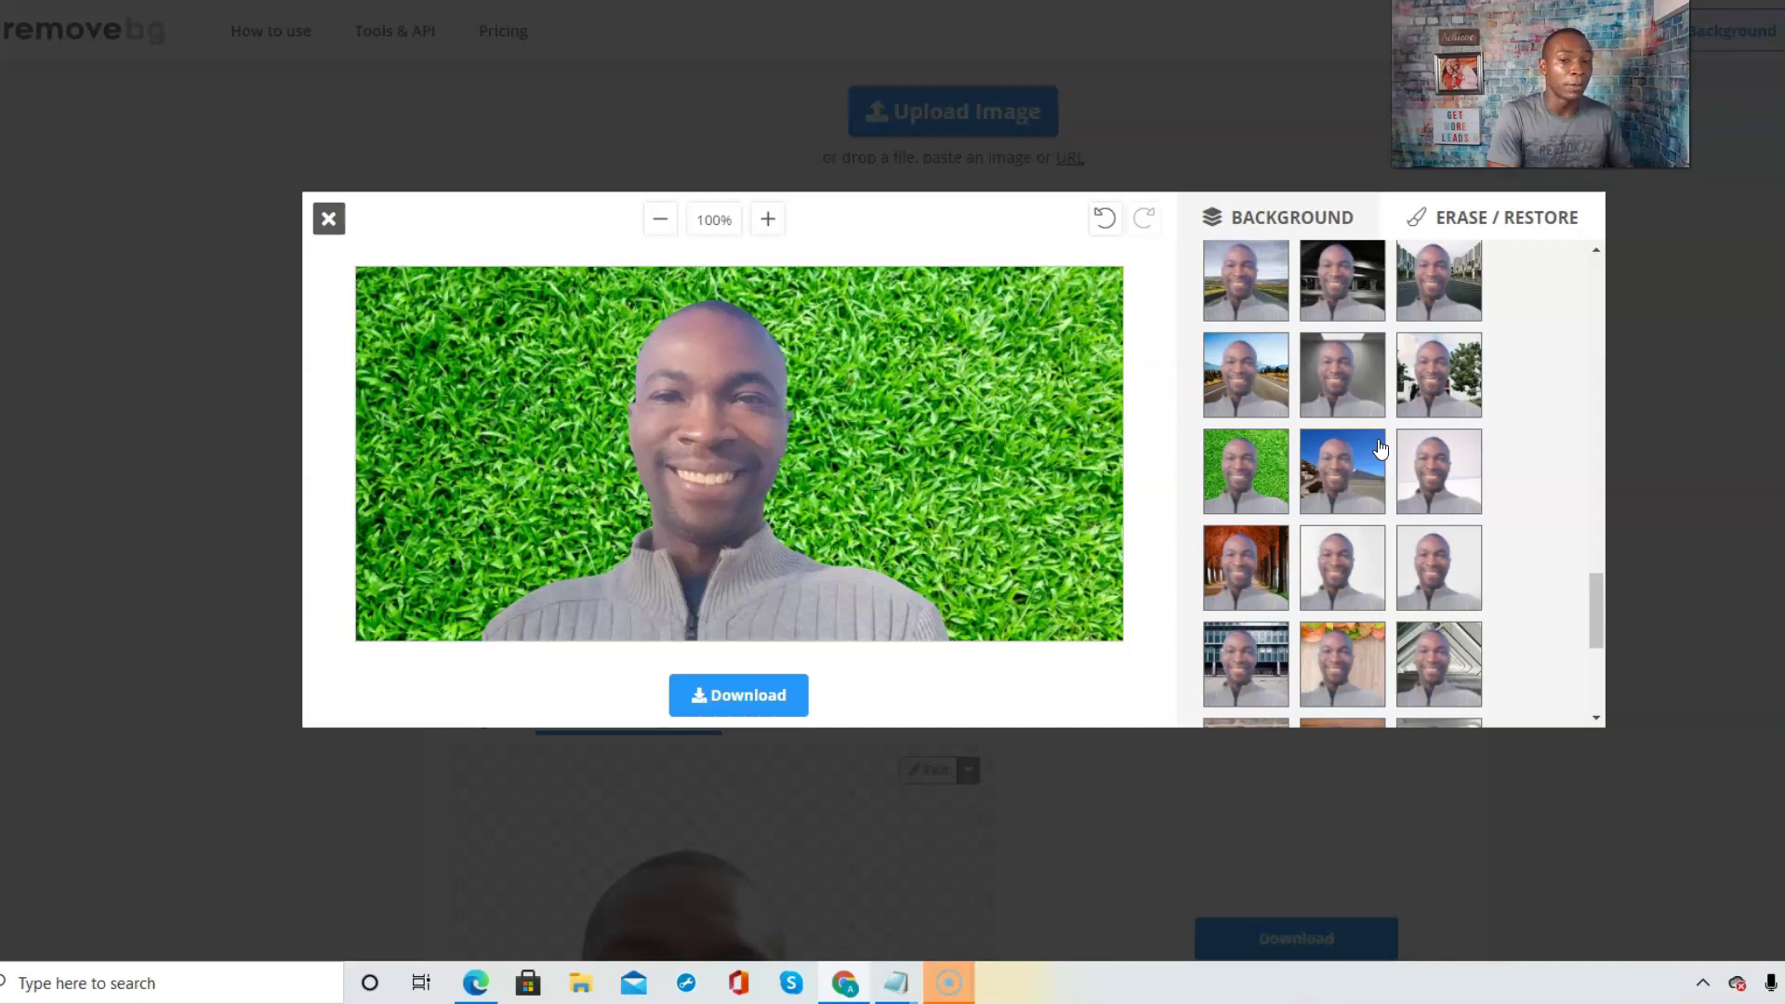
# - Undo all the photo background changes back to the transparent cutout
pyautogui.click(1105, 219)
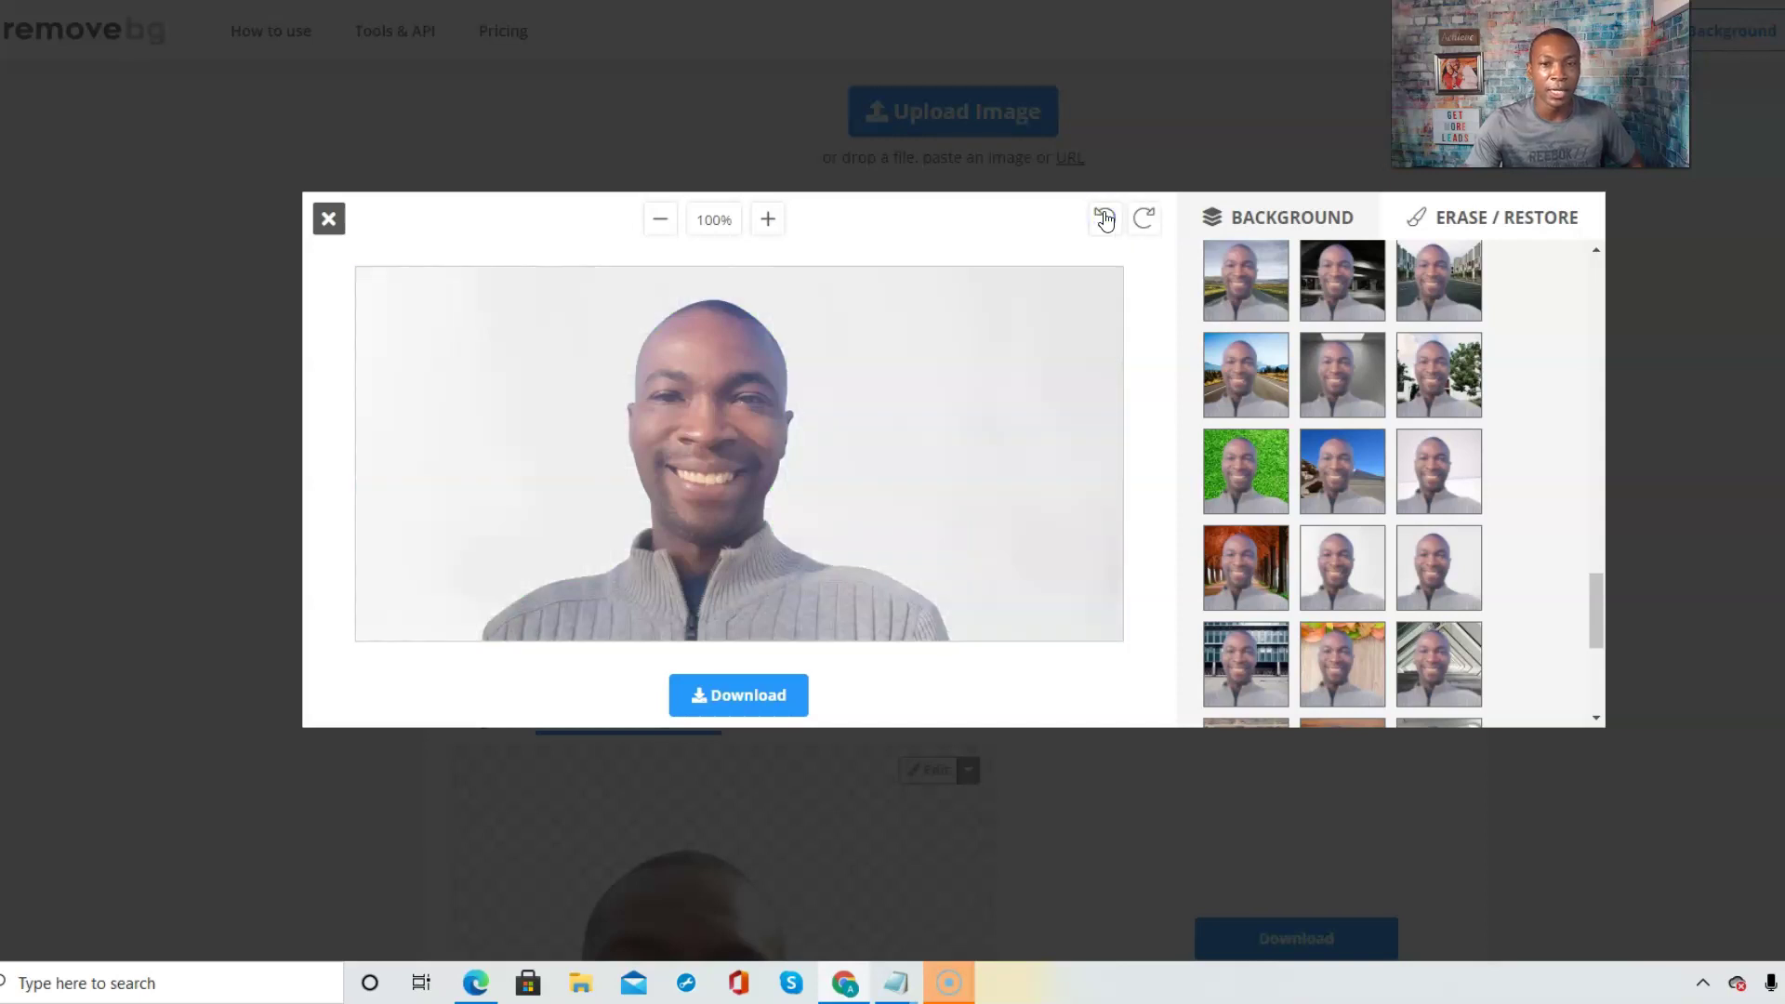
pyautogui.click(1105, 220)
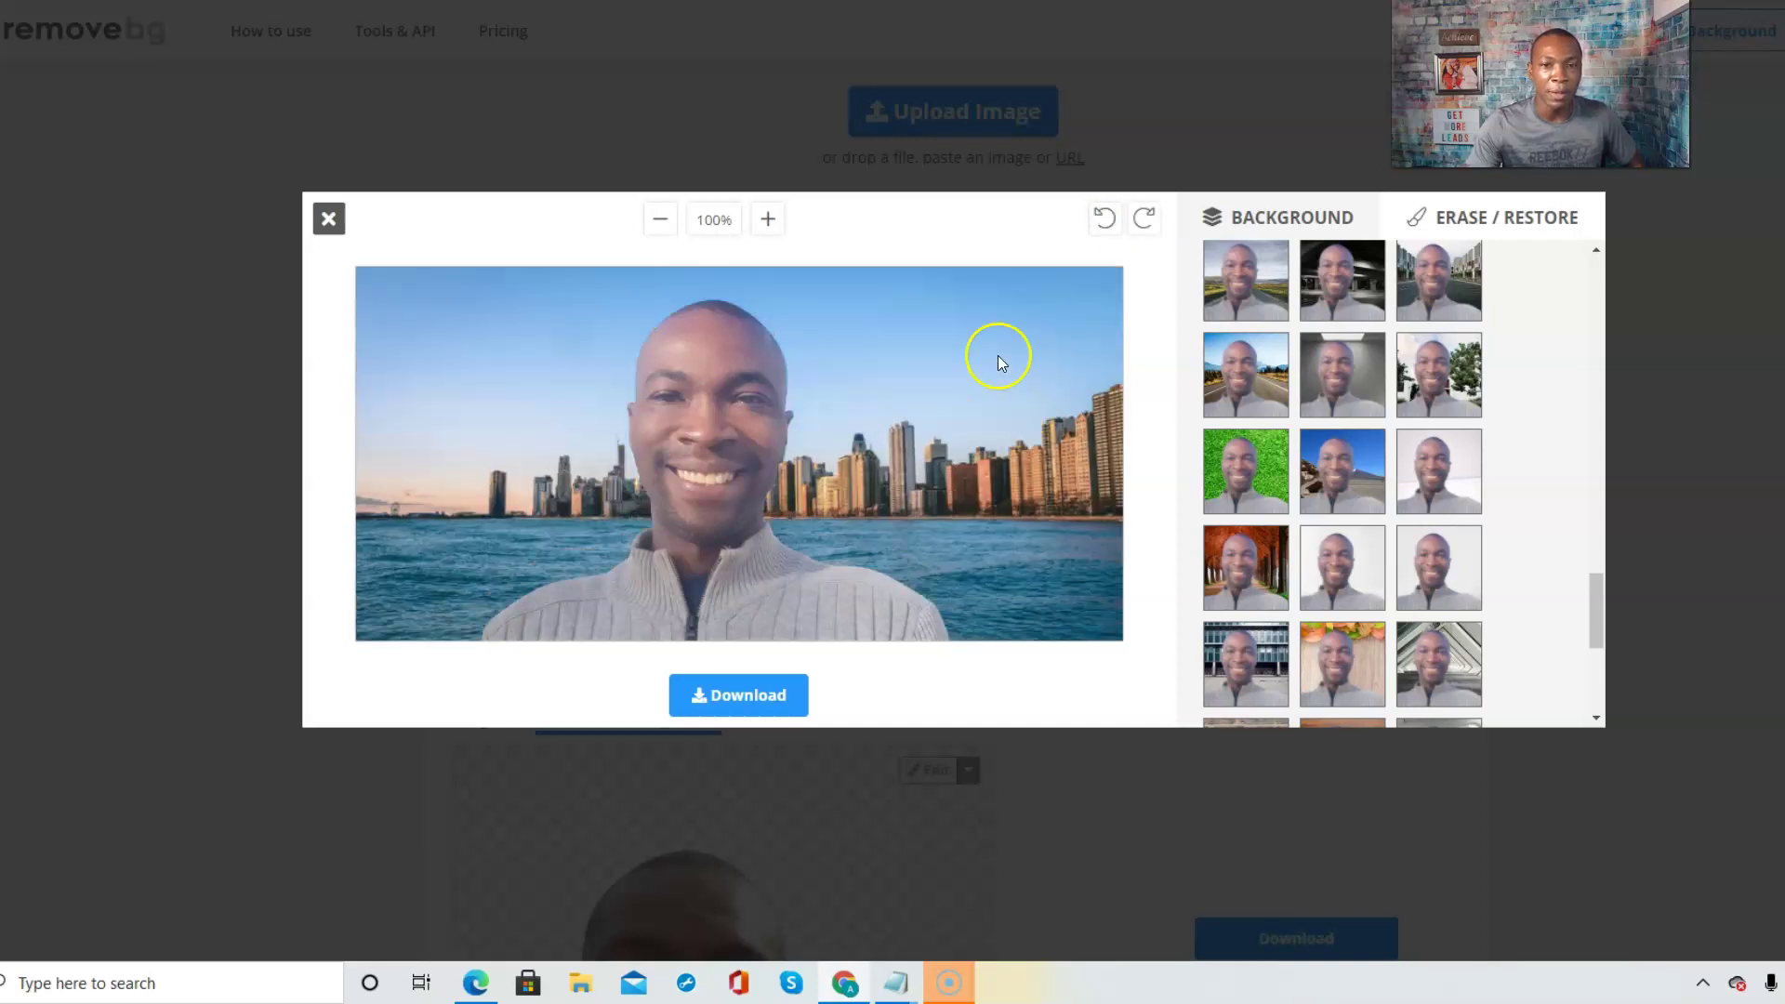
pyautogui.click(1101, 220)
pyautogui.click(1100, 220)
pyautogui.click(1101, 220)
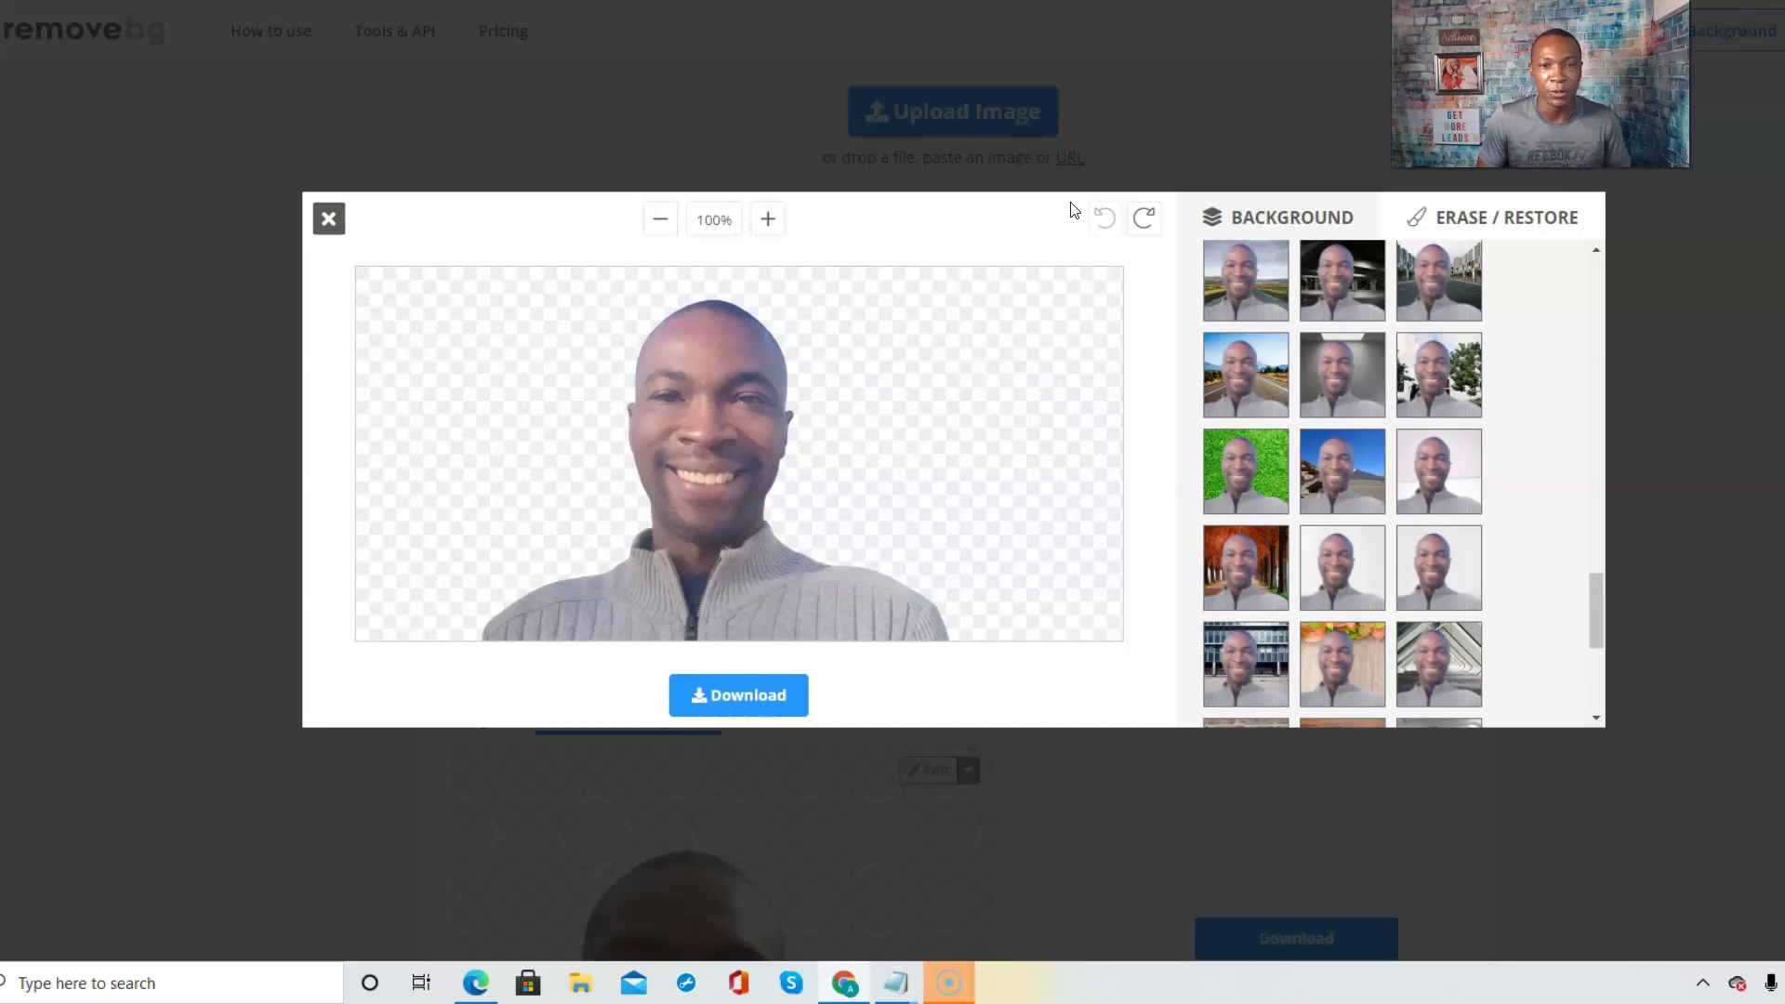
# - Try solid indigo blue and light green as the portrait's background color
pyautogui.scroll(10, 1488, 476)
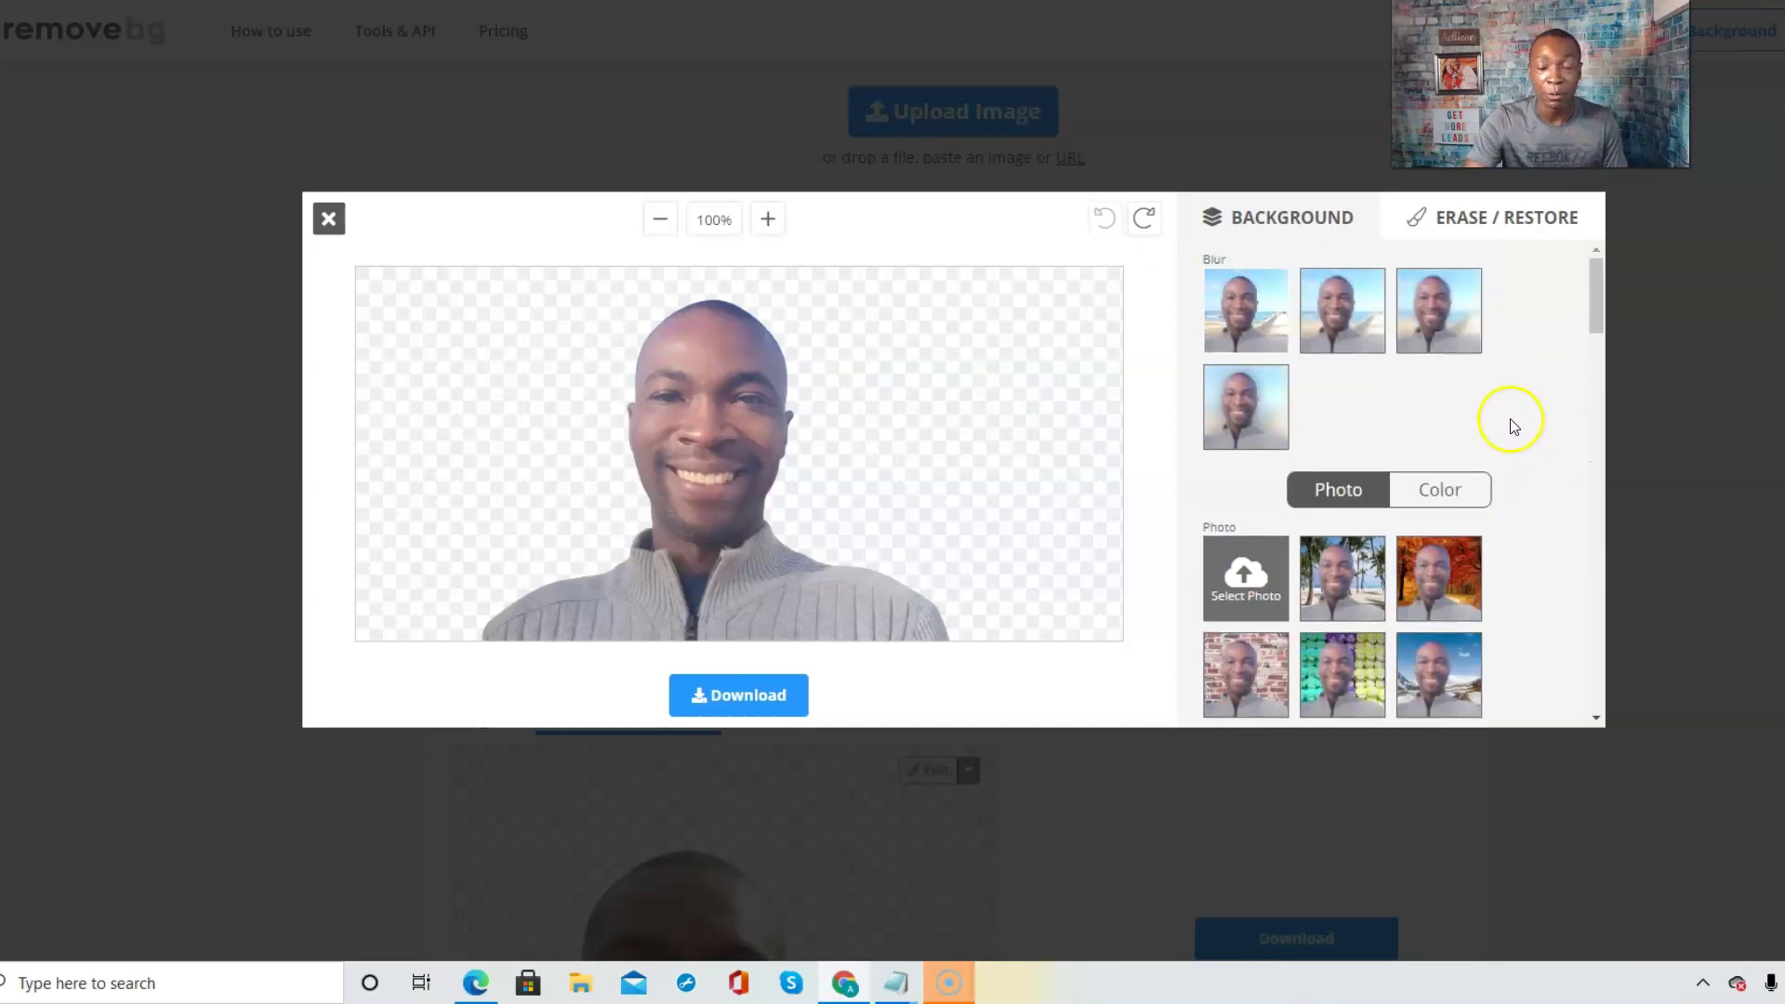
pyautogui.click(1438, 490)
pyautogui.scroll(-2, 1496, 517)
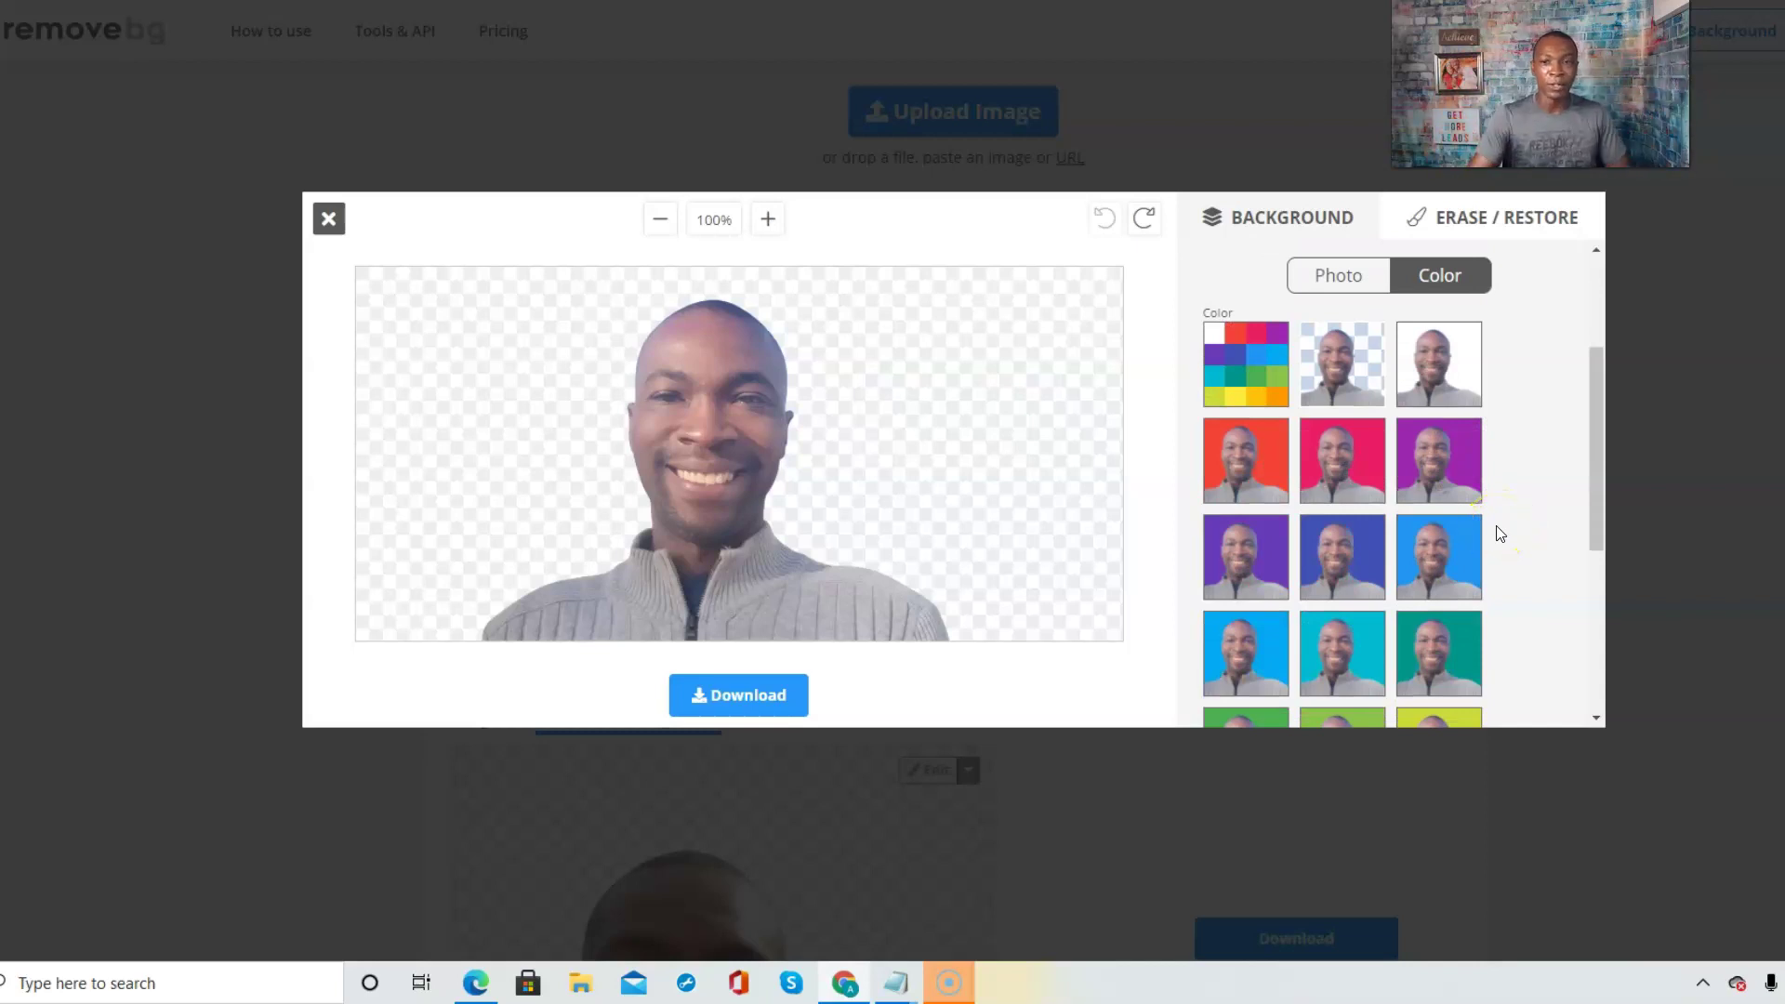
pyautogui.click(1357, 549)
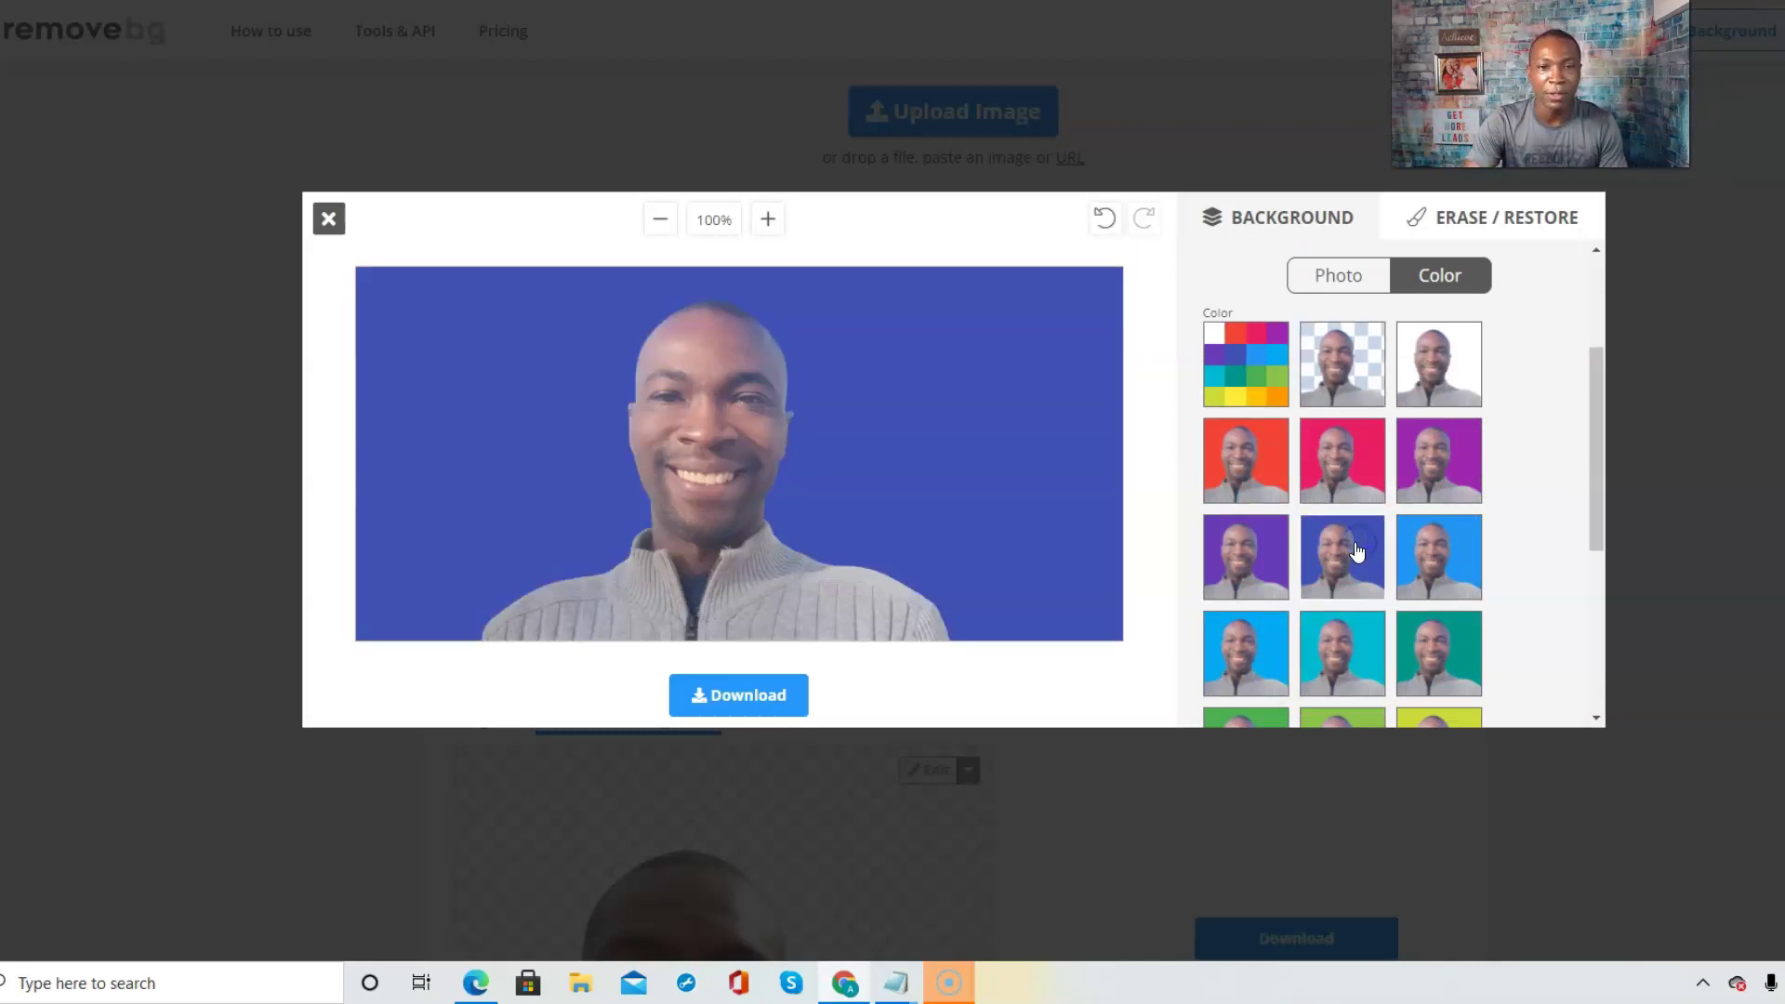
pyautogui.scroll(-2, 1350, 549)
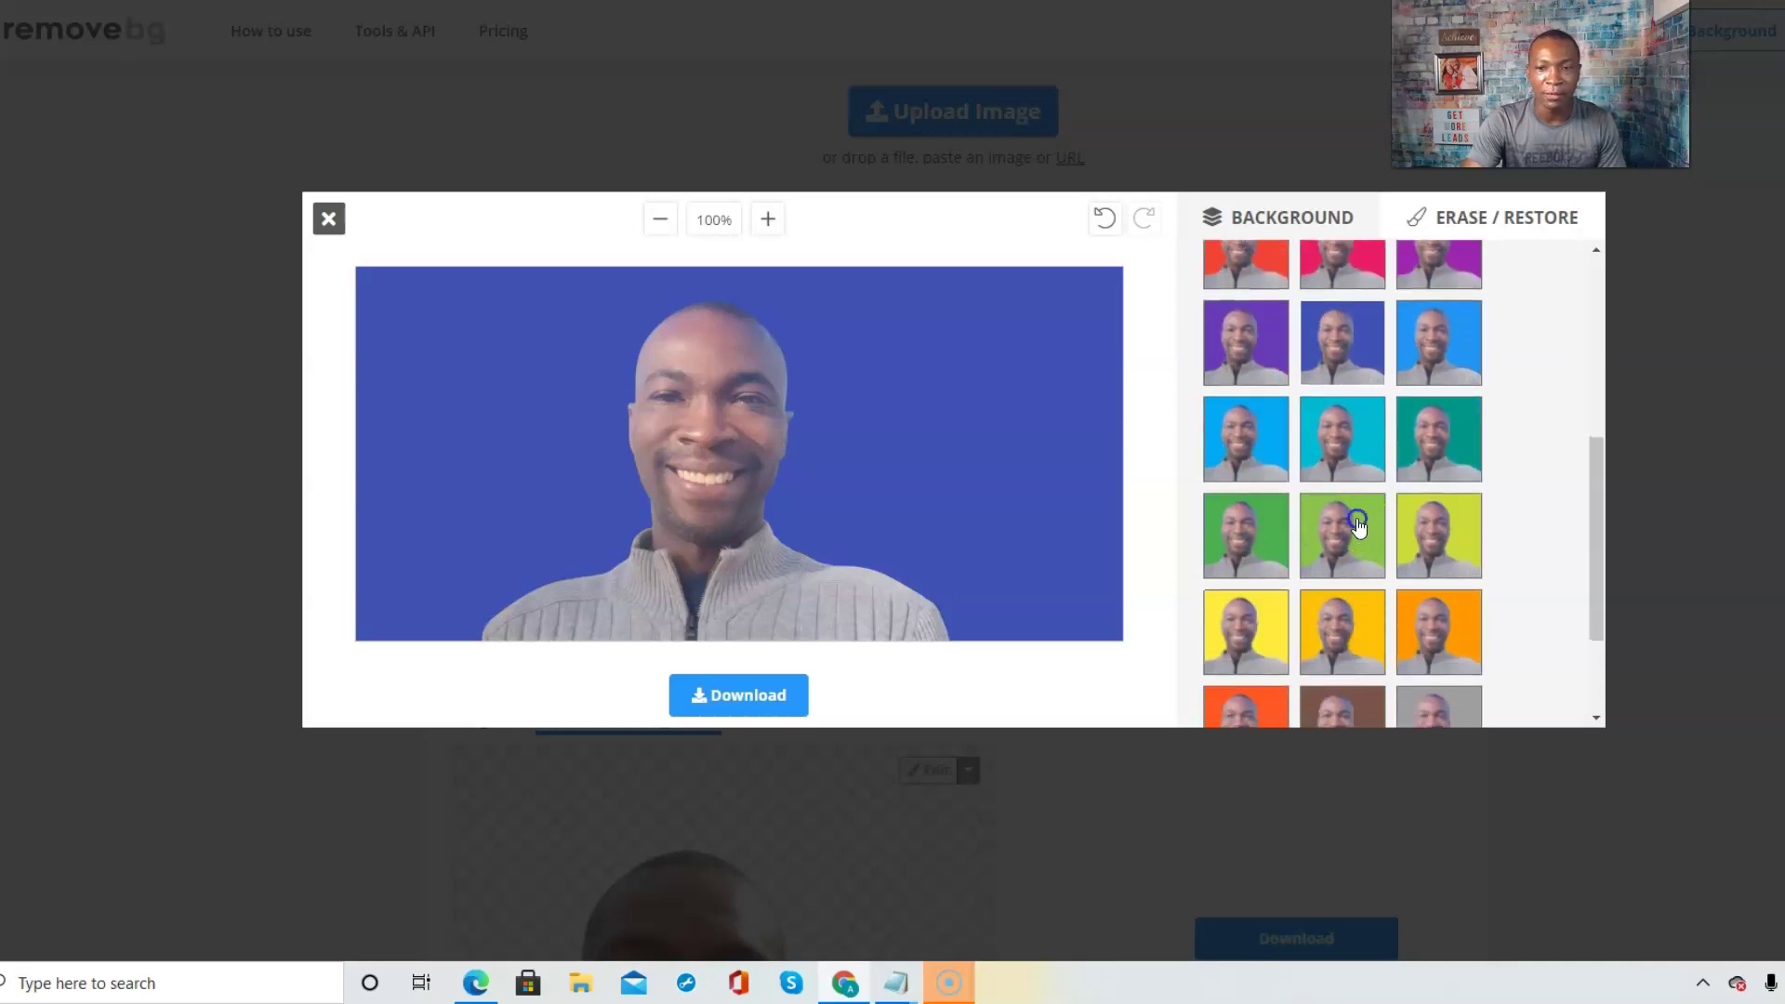
pyautogui.click(1357, 528)
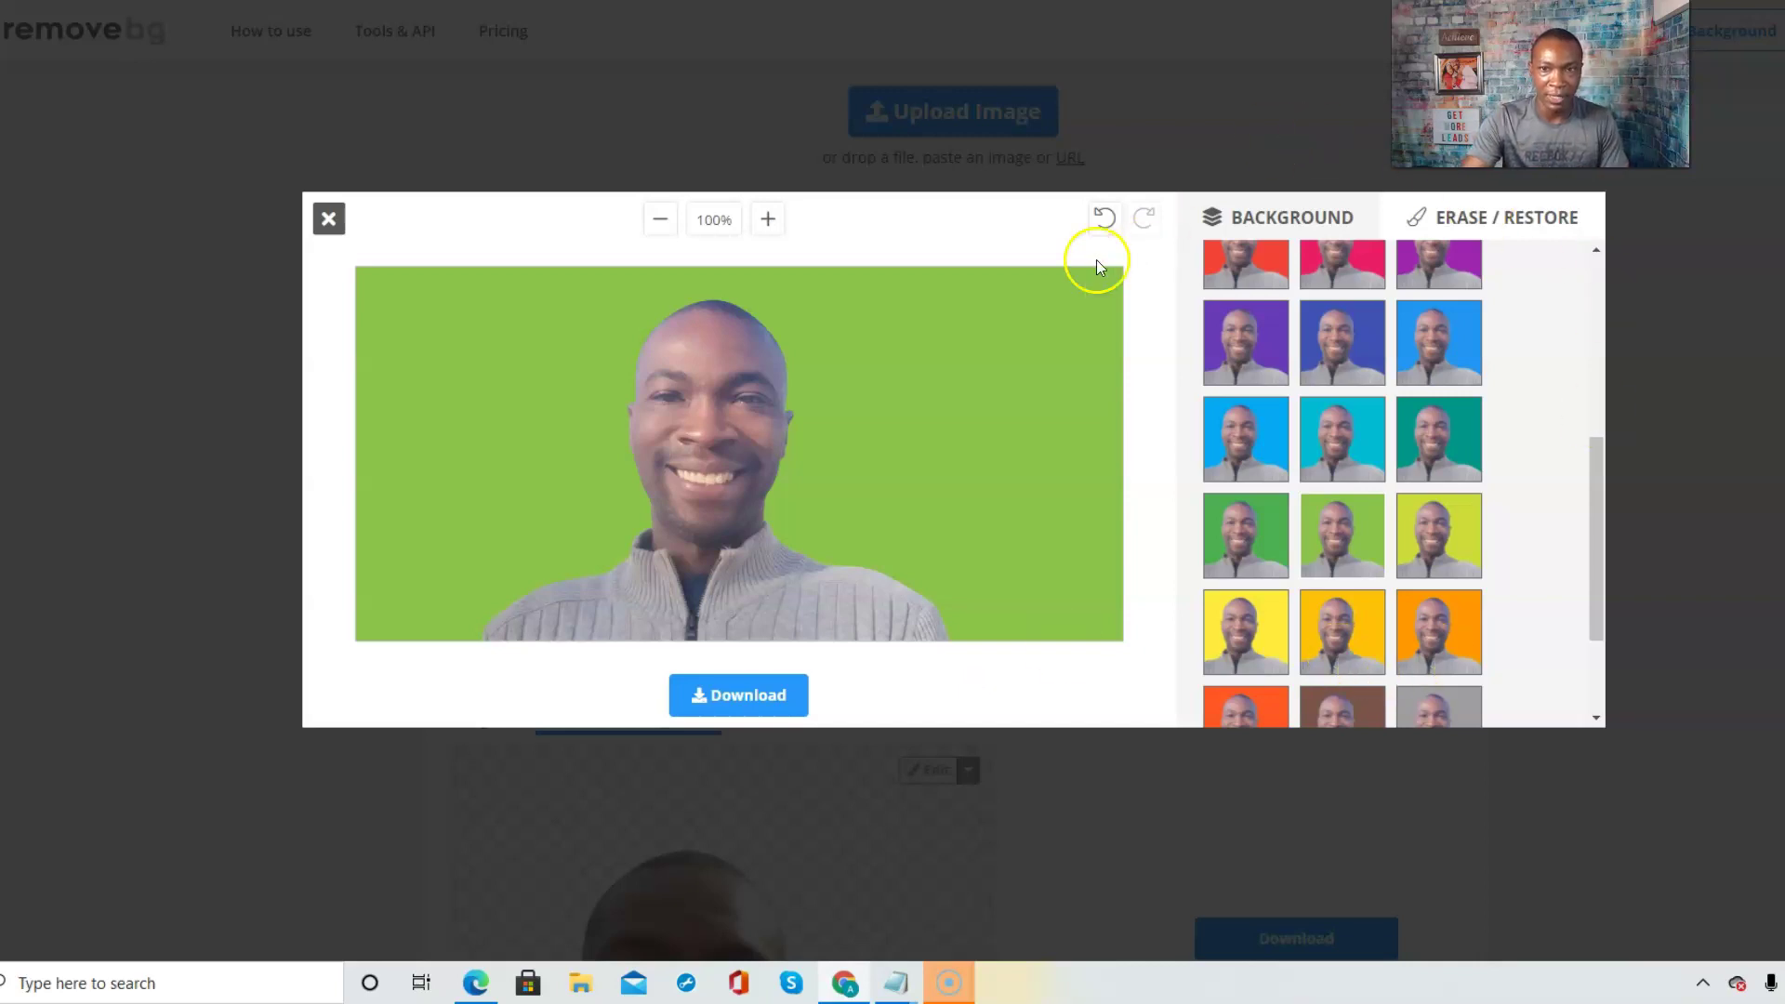
# - Undo both solid color backgrounds and show the photo background choices again
pyautogui.click(1102, 223)
pyautogui.click(1102, 223)
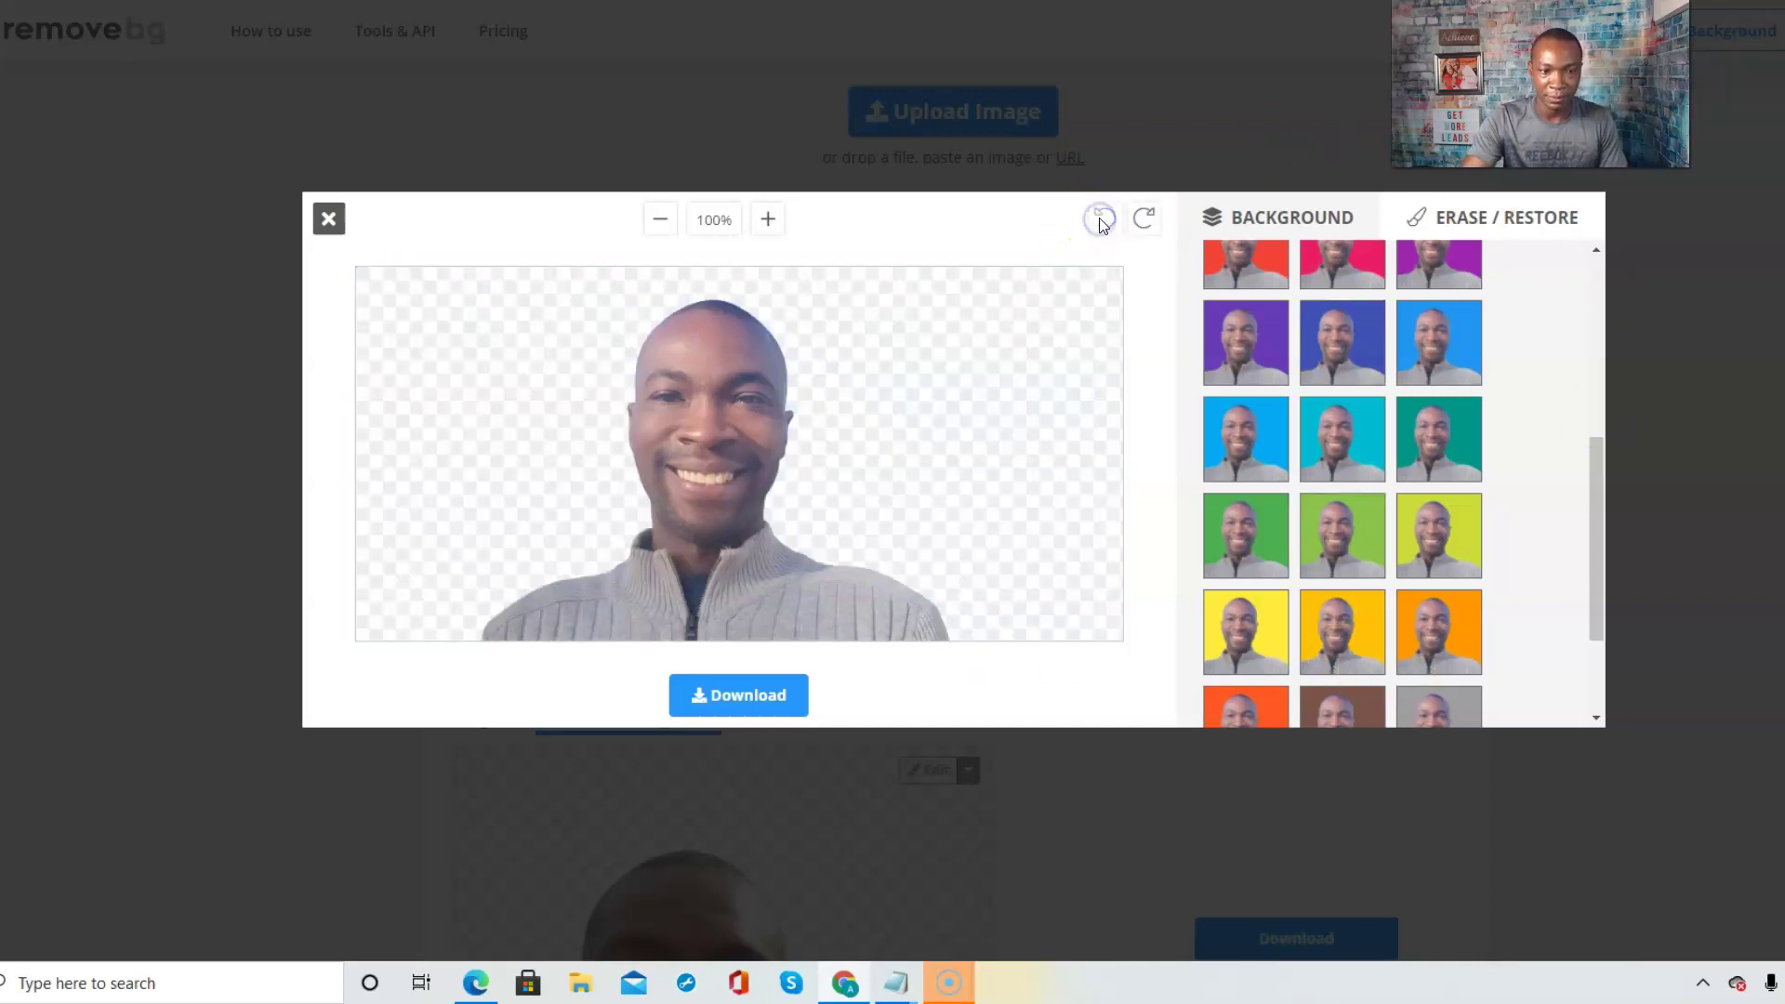
pyautogui.scroll(-2, 1399, 390)
pyautogui.scroll(8, 1418, 428)
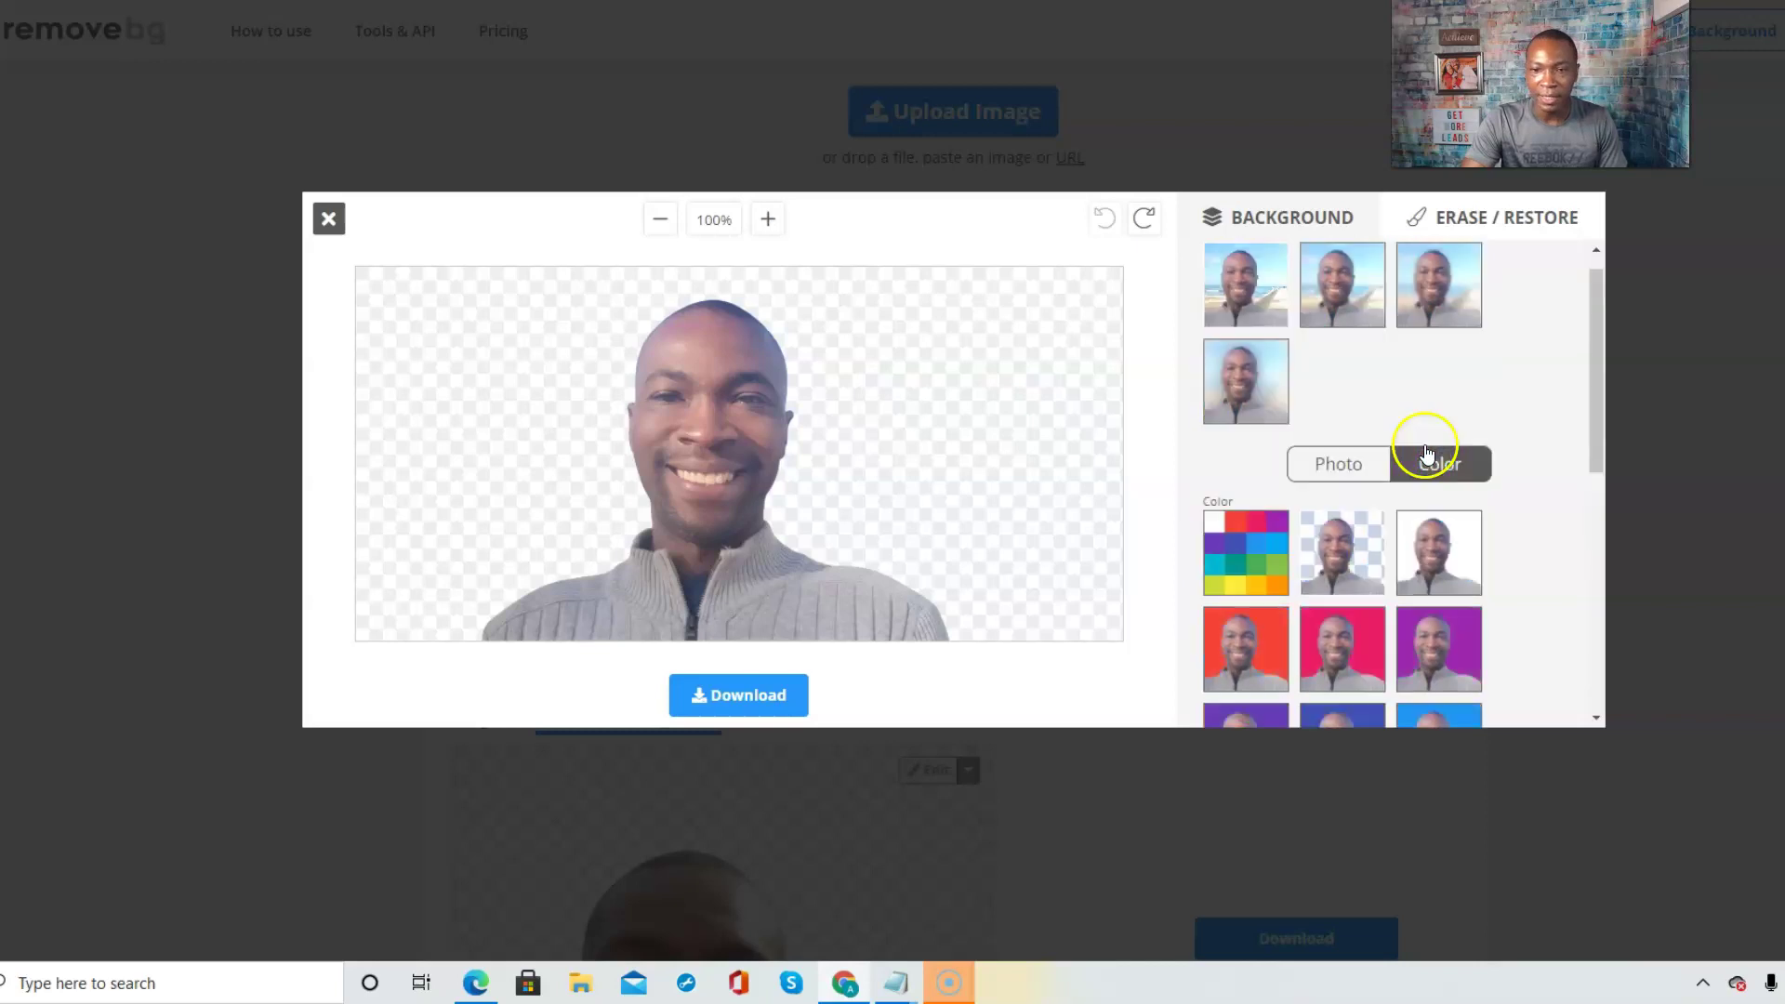
pyautogui.click(1327, 488)
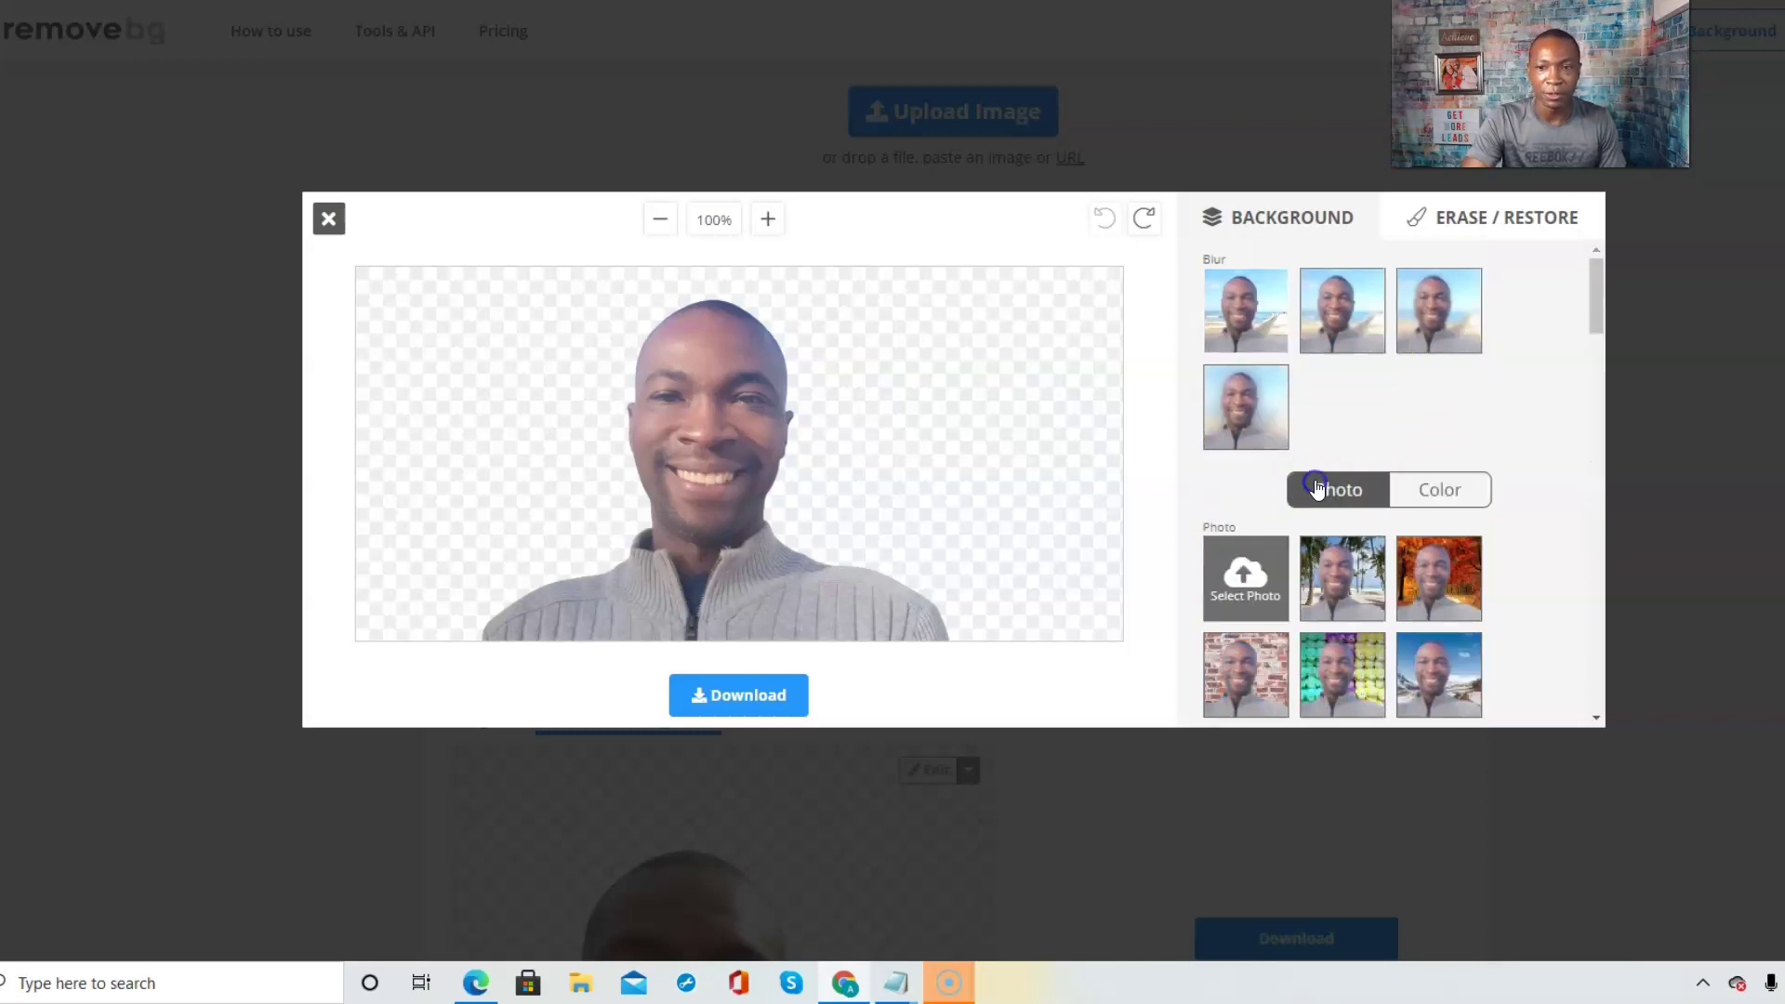
# - Examine the available photo backgrounds and solid color backgrounds for the portrait
pyautogui.scroll(-5, 1353, 502)
pyautogui.scroll(-4, 1339, 511)
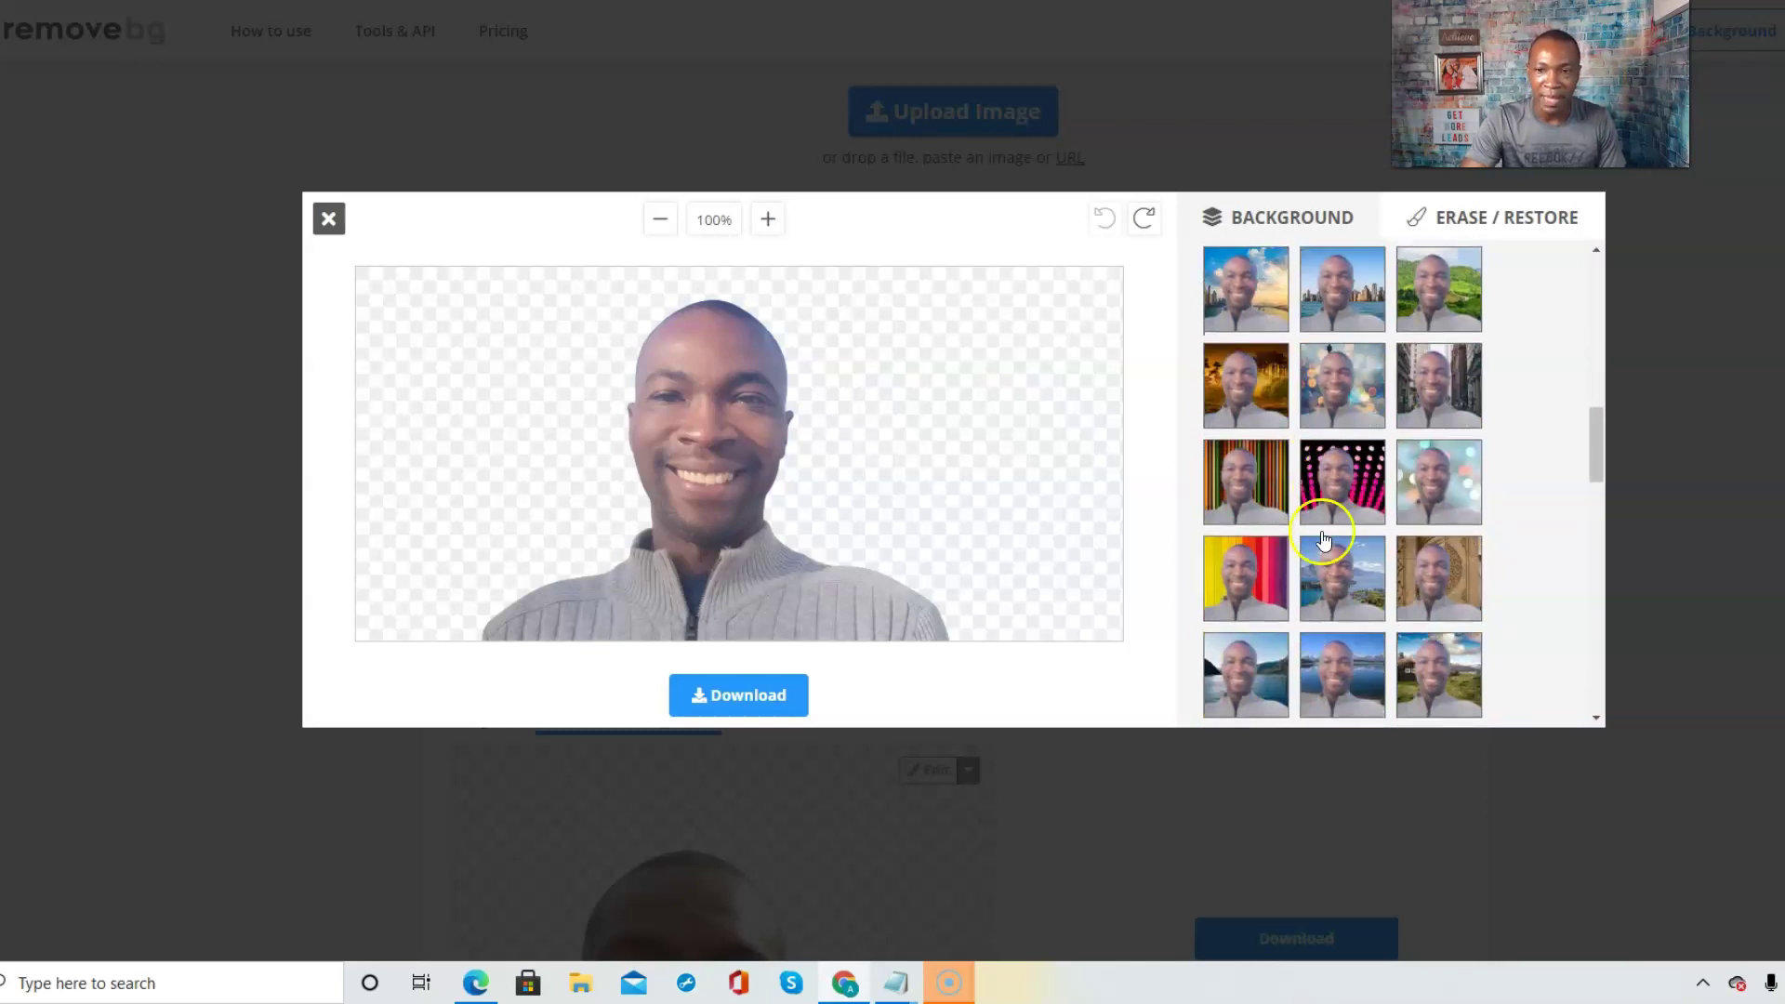
pyautogui.scroll(8, 1330, 526)
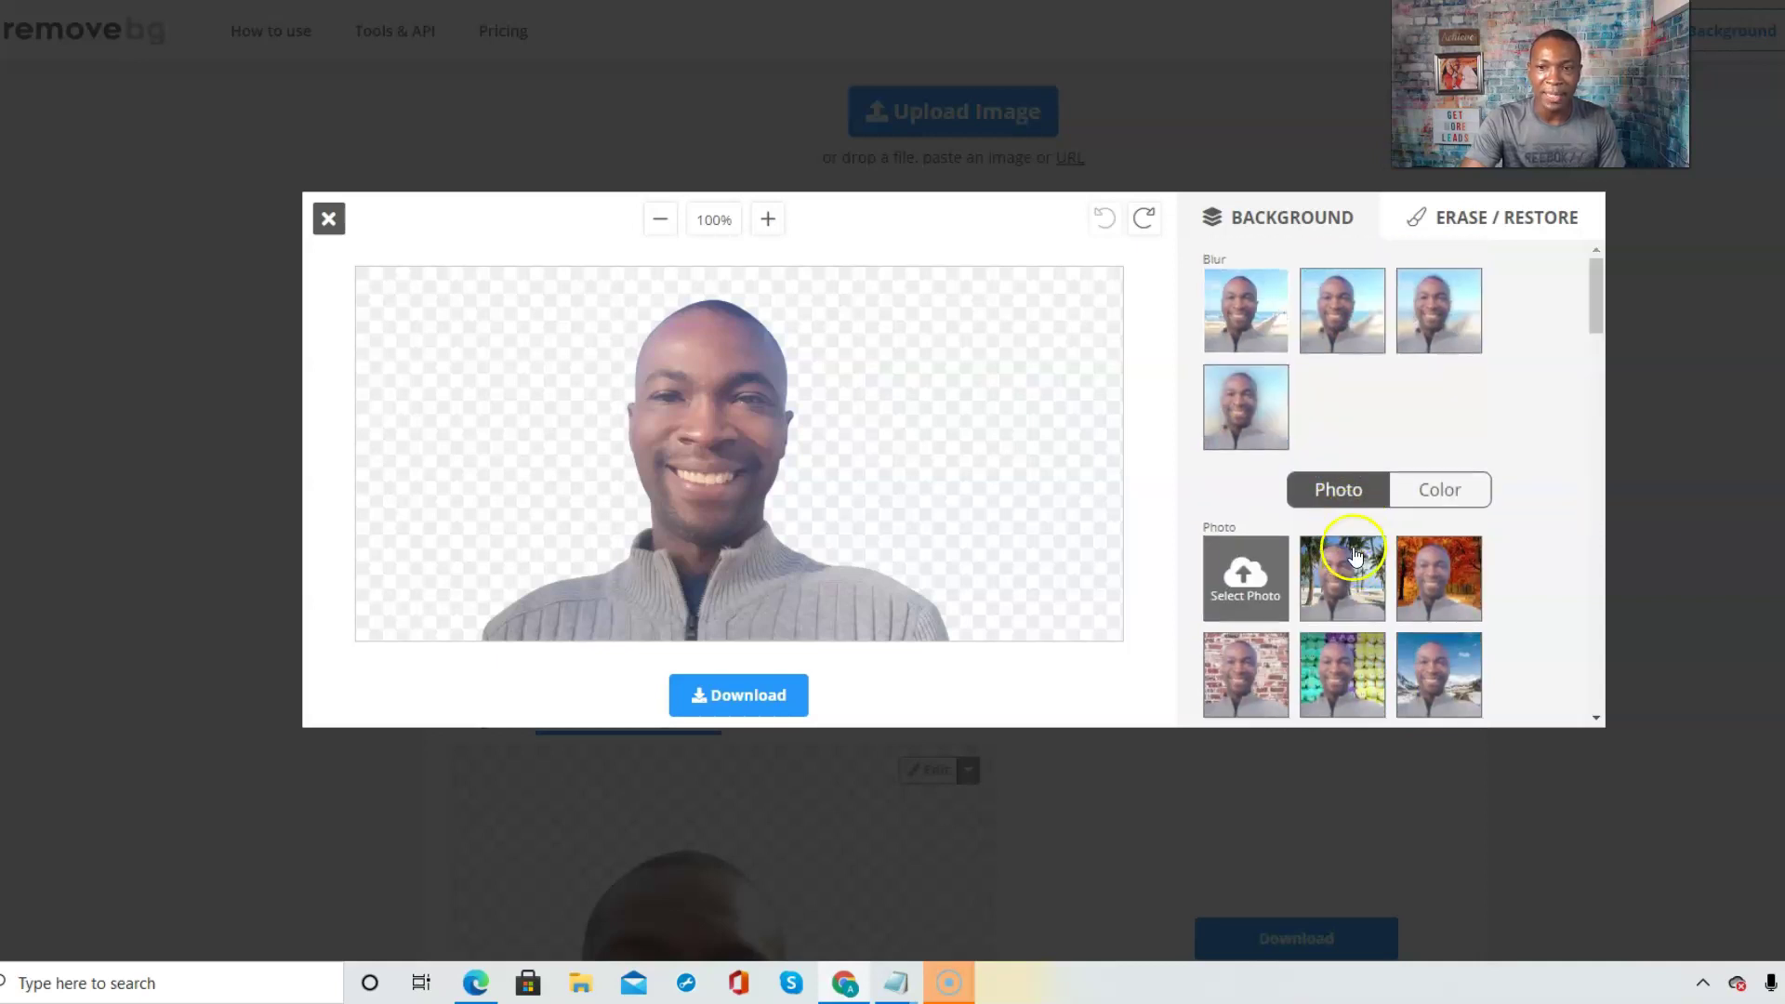
pyautogui.click(1437, 490)
pyautogui.scroll(-5, 1359, 568)
pyautogui.scroll(5, 1376, 549)
pyautogui.scroll(-5, 1387, 526)
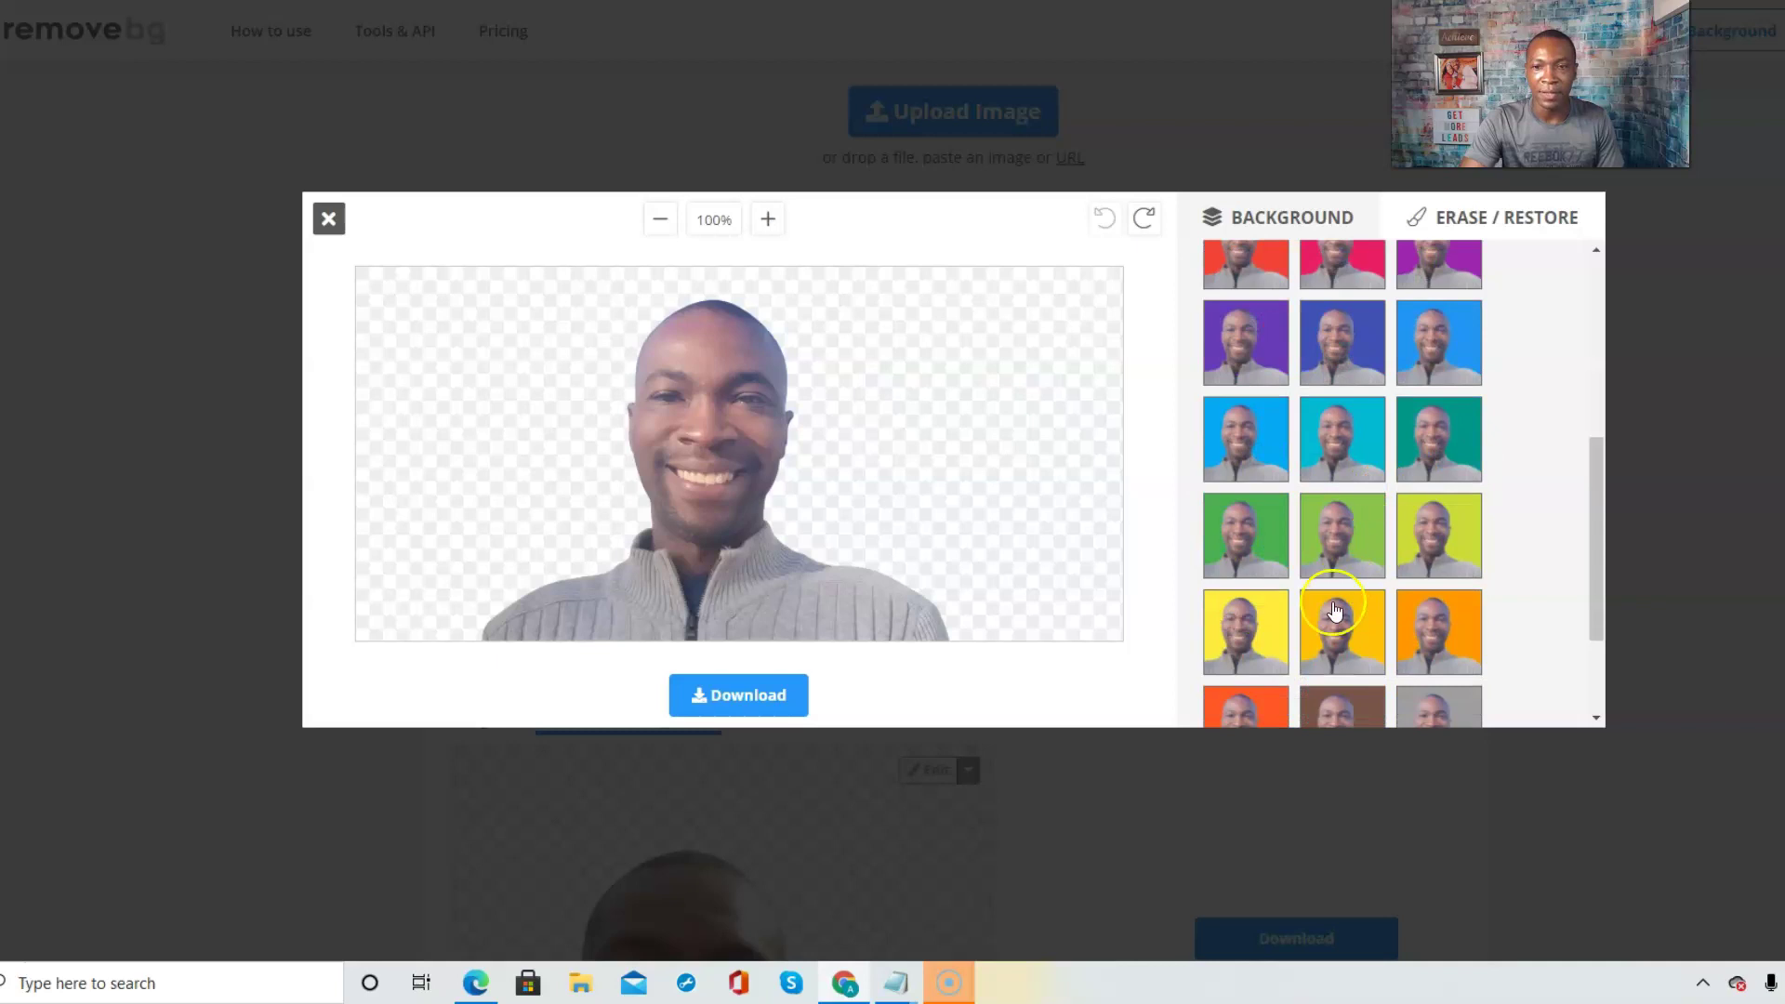
pyautogui.scroll(5, 1387, 539)
pyautogui.scroll(-5, 1522, 350)
pyautogui.scroll(5, 1522, 351)
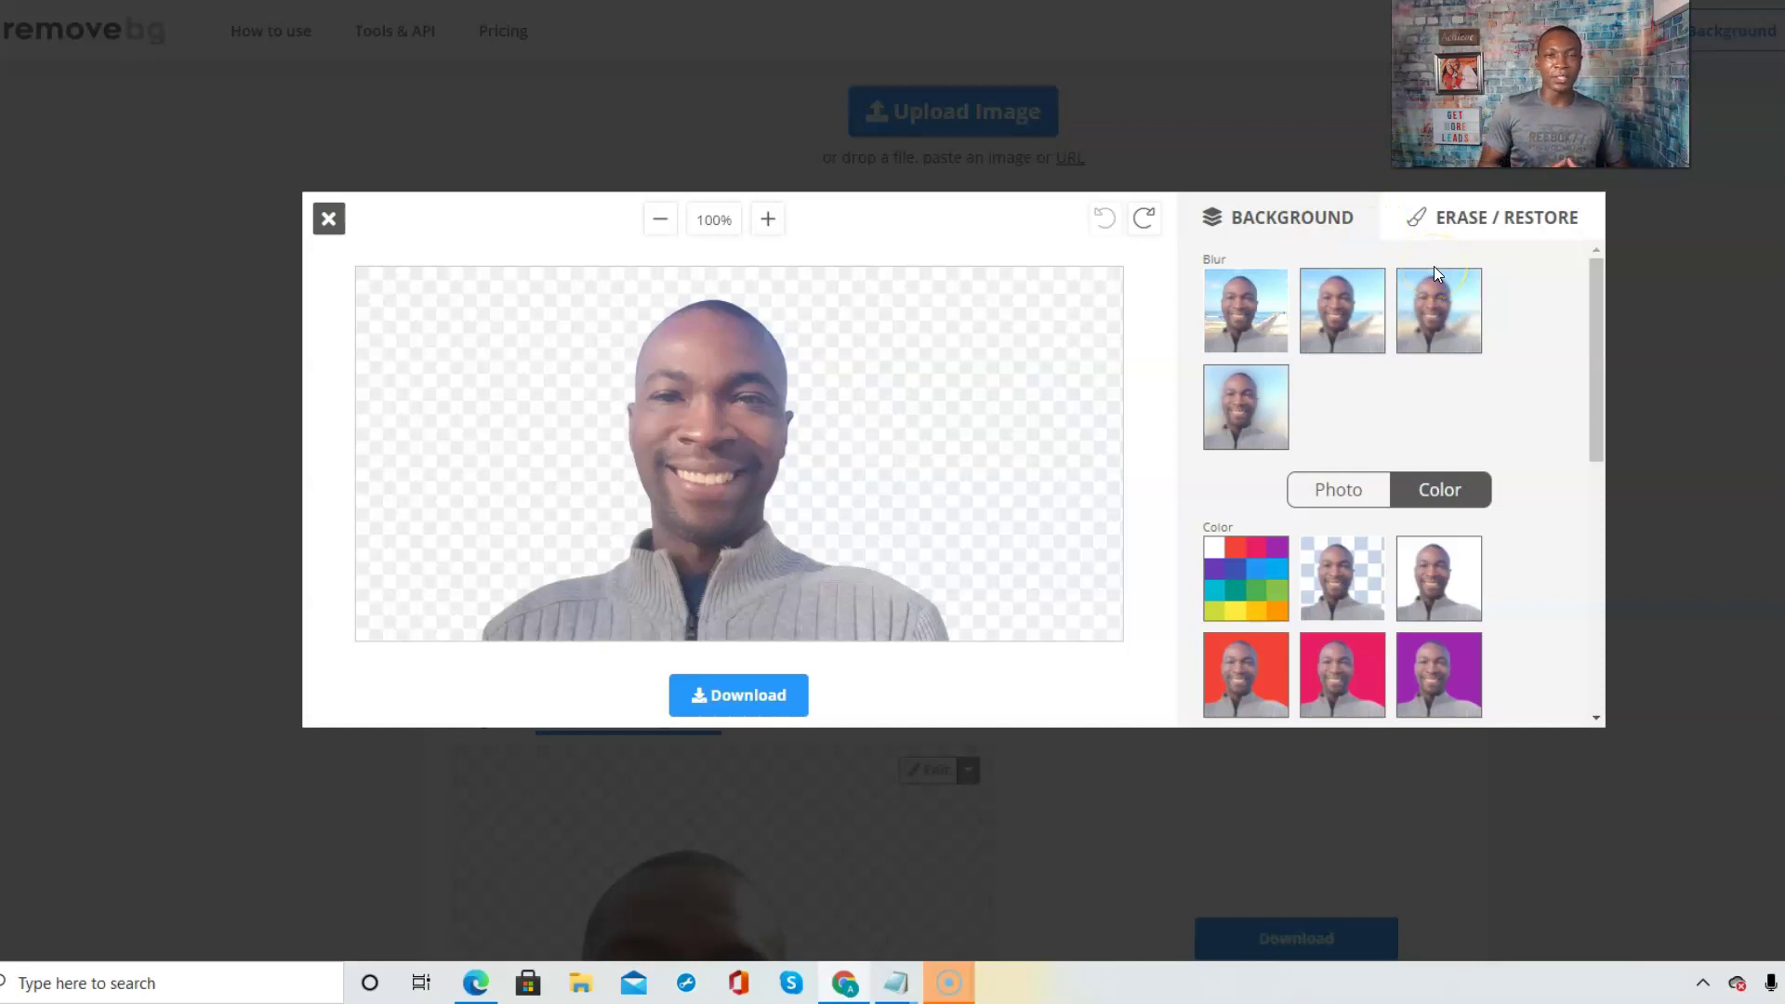
# - Try erasing a small piece of the sweater's outer edge at the portrait's right-hand shoulder with the Erase brush
pyautogui.click(1446, 226)
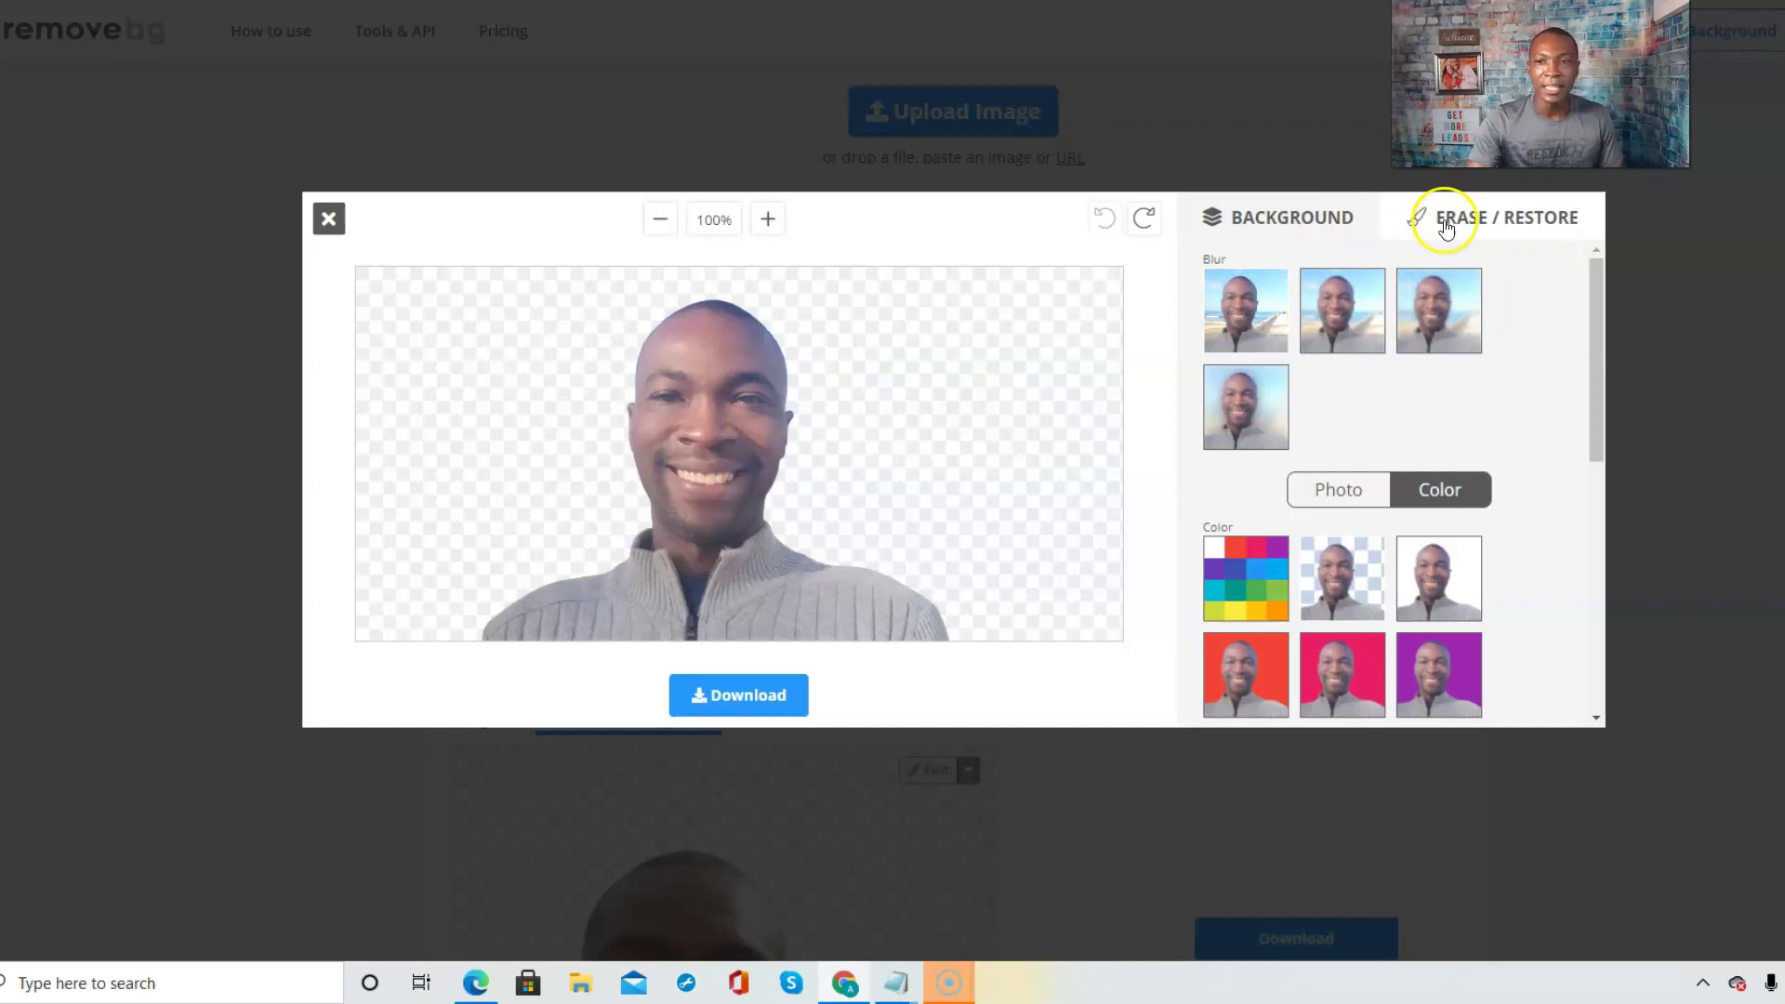
pyautogui.click(1511, 226)
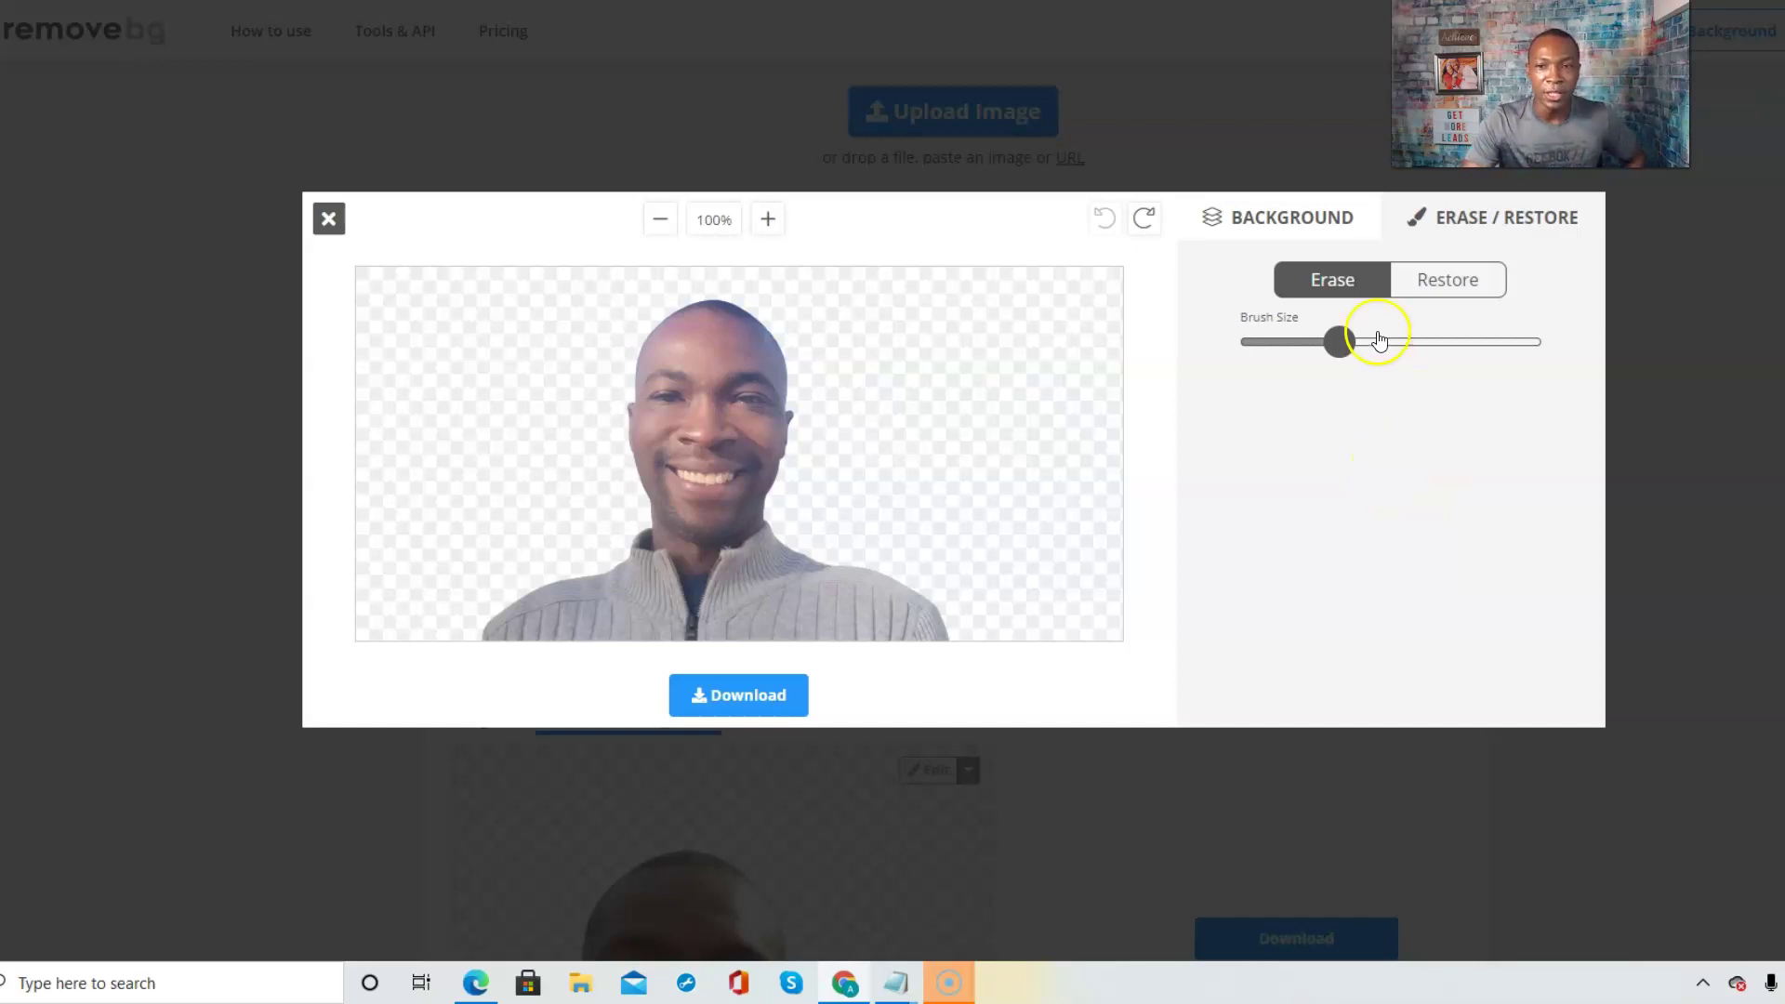
pyautogui.click(1326, 279)
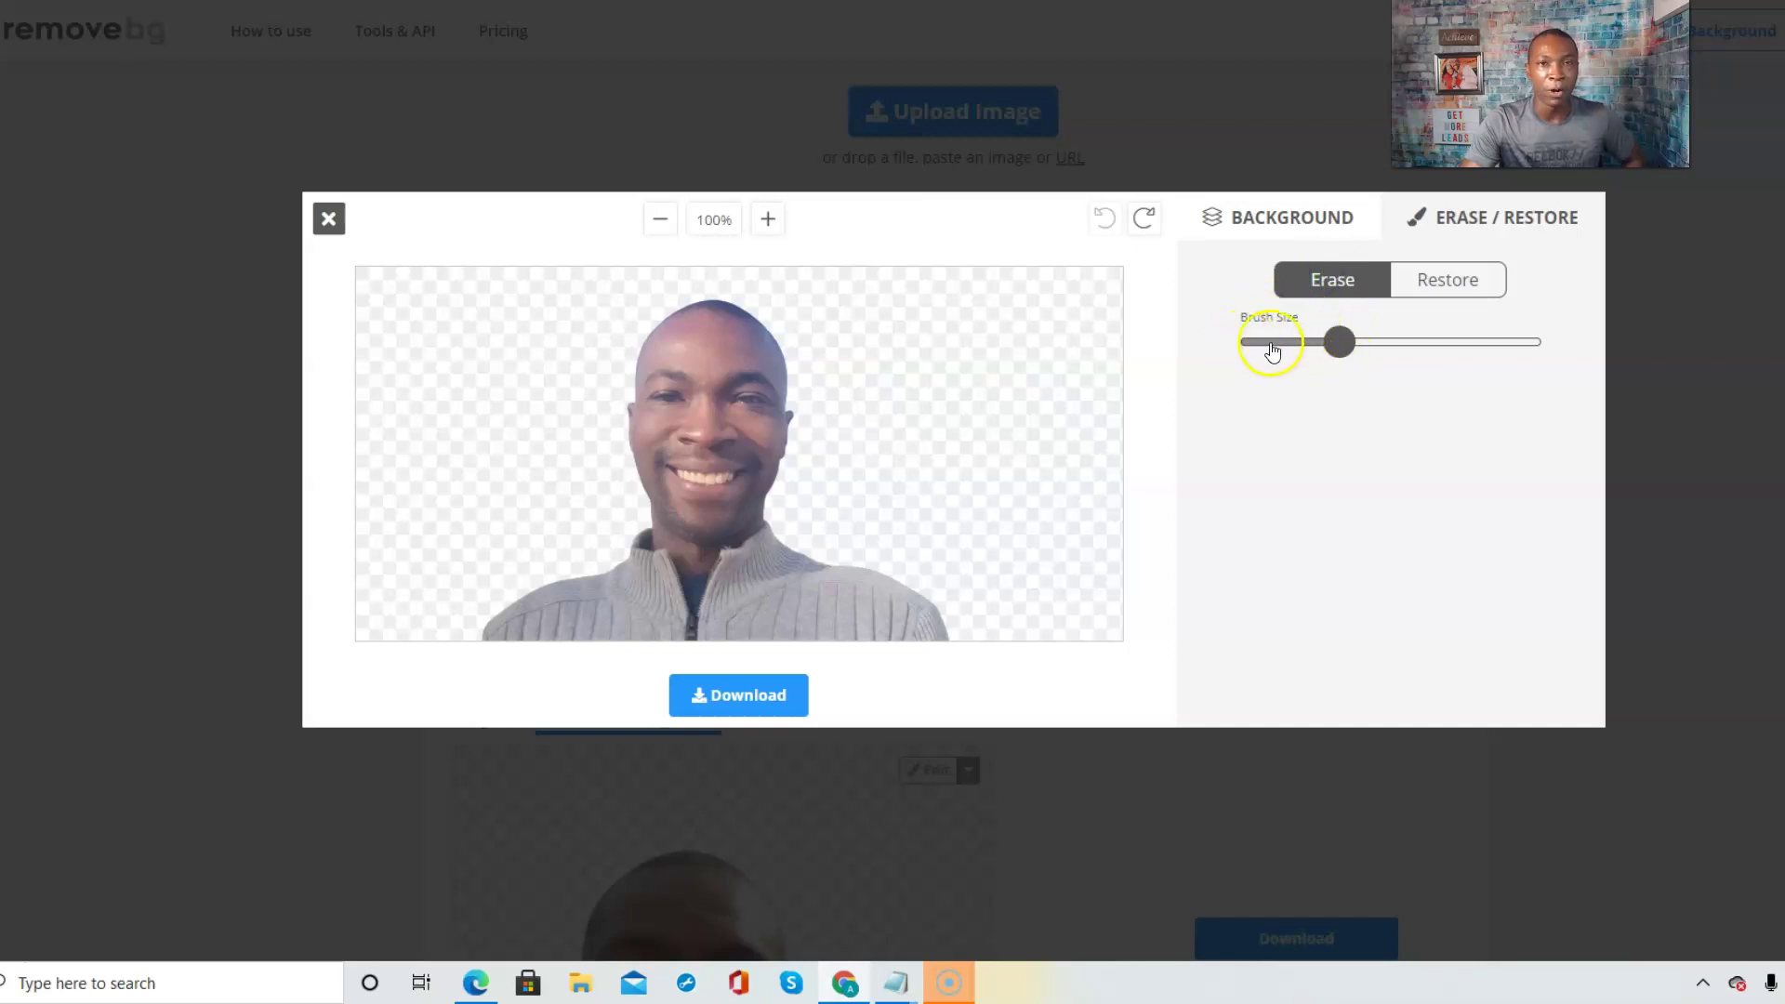
pyautogui.moveTo(1339, 342)
pyautogui.mouseDown()
pyautogui.moveTo(1404, 345)
pyautogui.moveTo(1323, 344)
pyautogui.mouseUp()
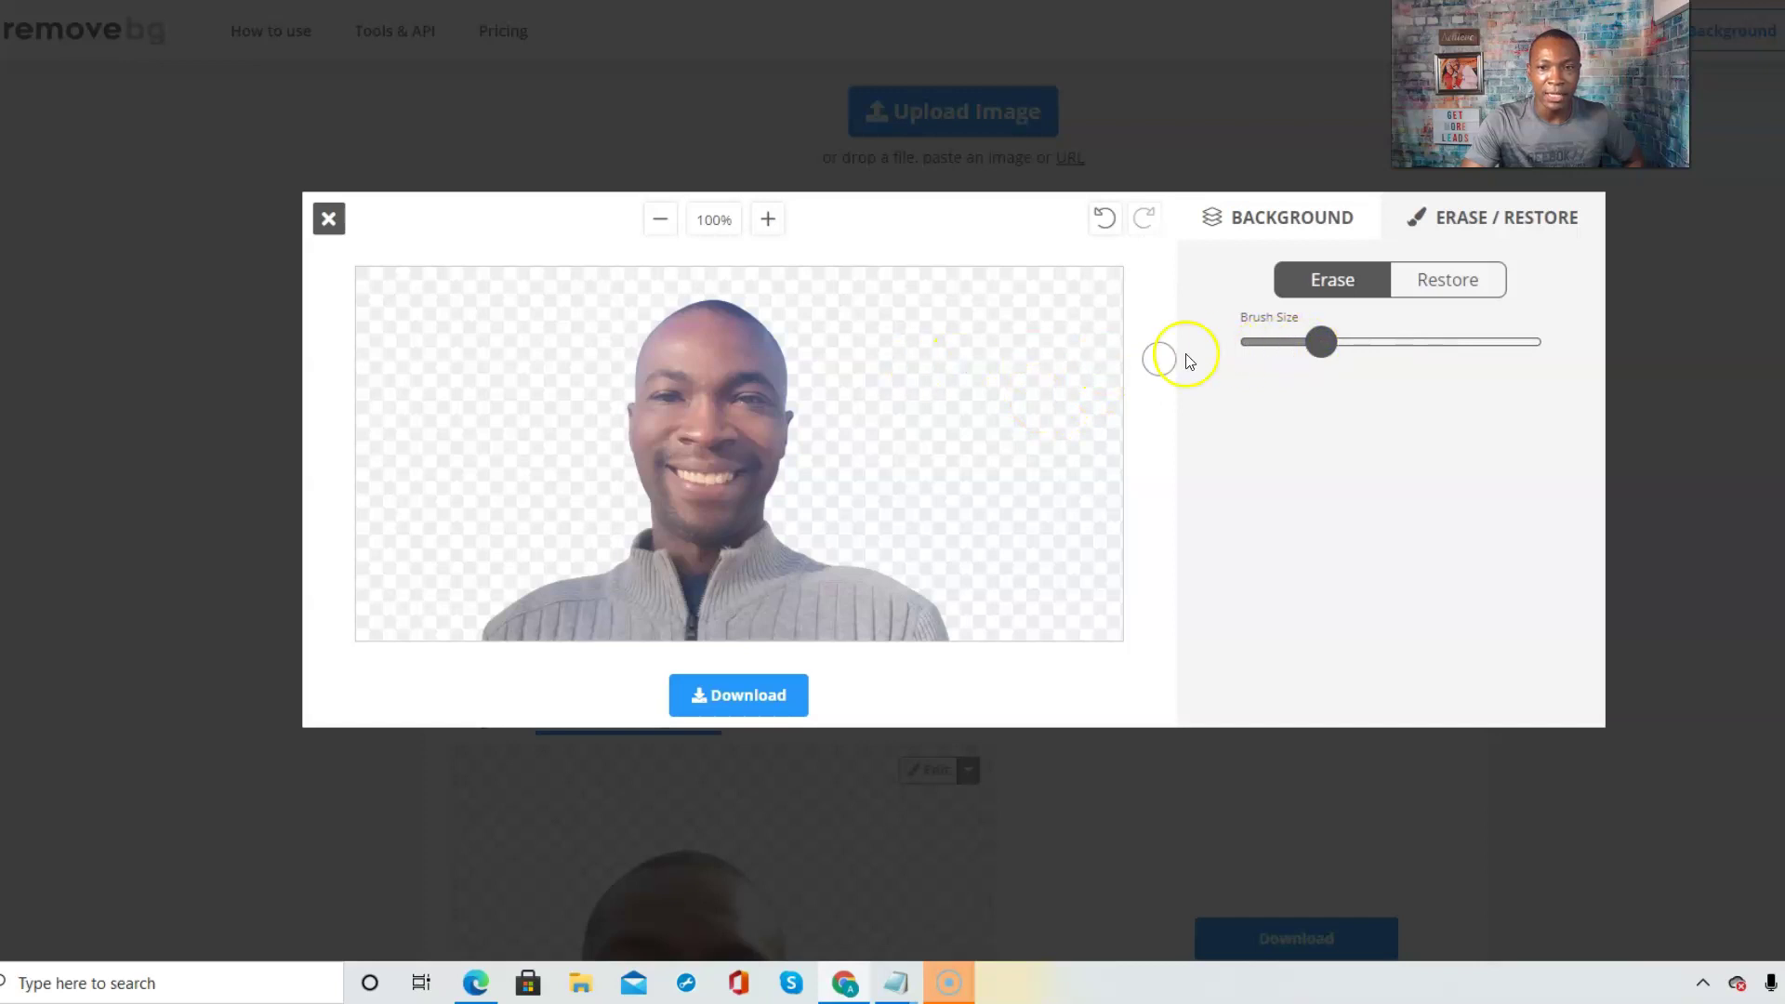
pyautogui.moveTo(1320, 342)
pyautogui.mouseDown()
pyautogui.moveTo(1542, 342)
pyautogui.moveTo(1218, 354)
pyautogui.moveTo(1339, 342)
pyautogui.mouseUp()
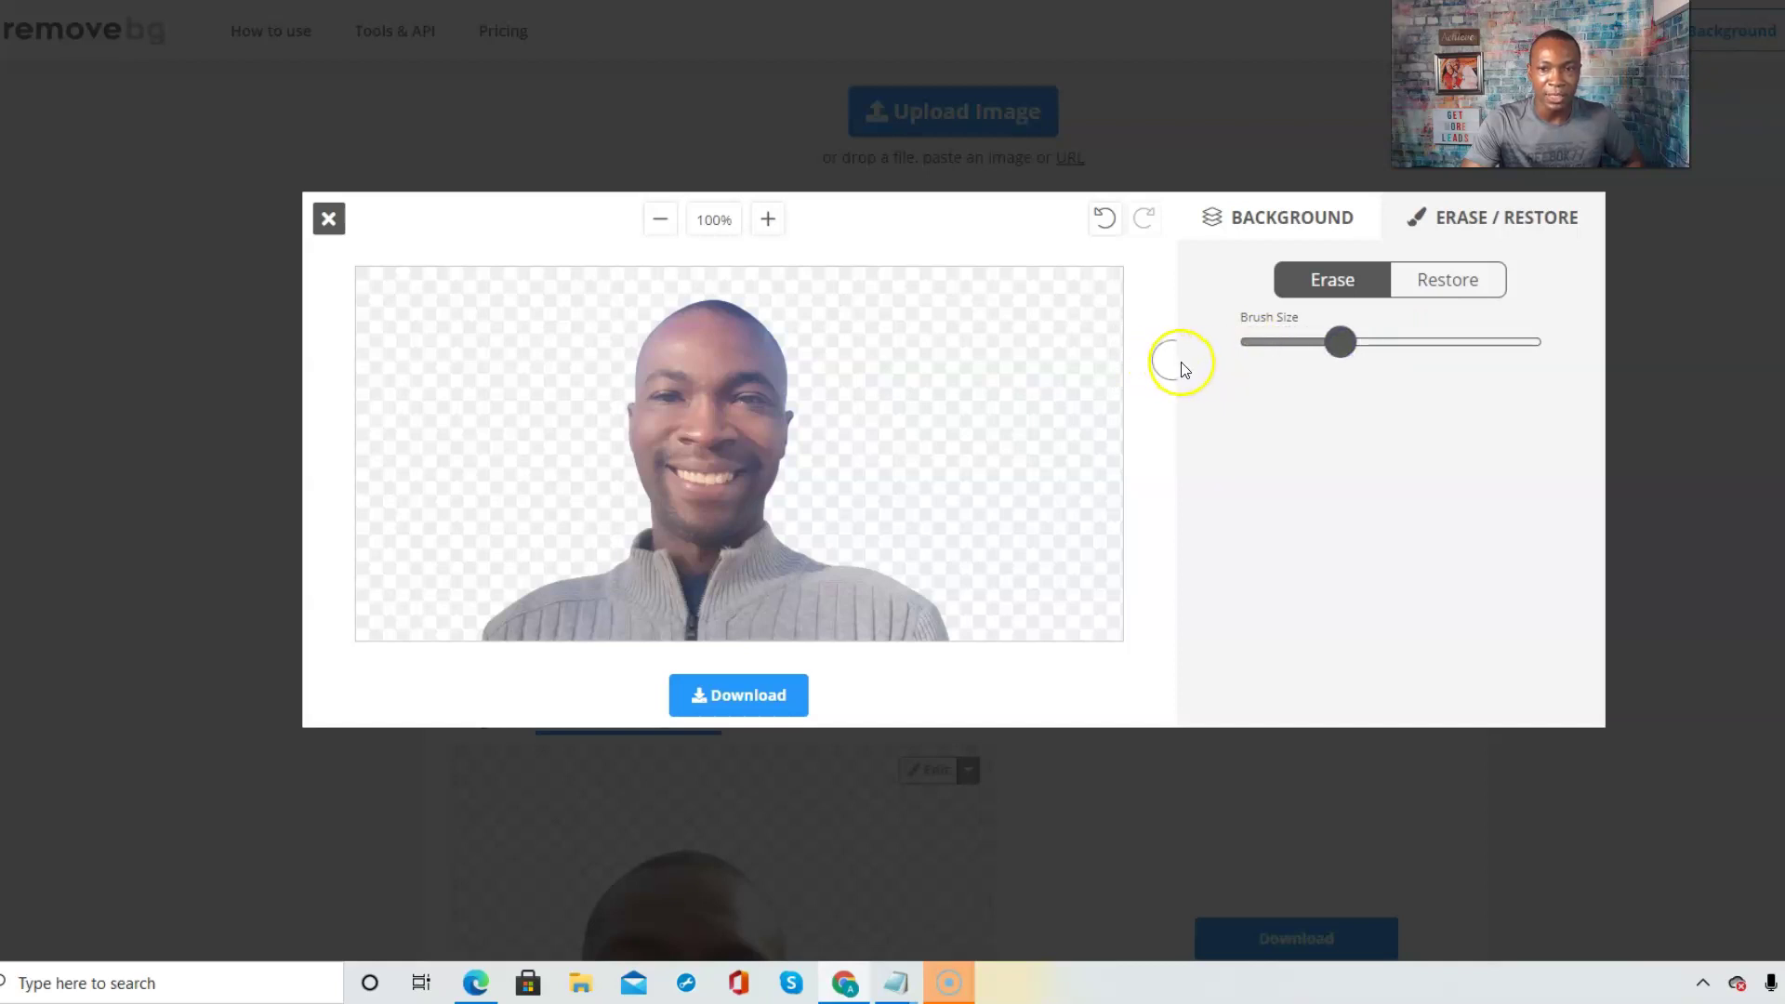
pyautogui.moveTo(1183, 369); pyautogui.dragTo(1020, 423)
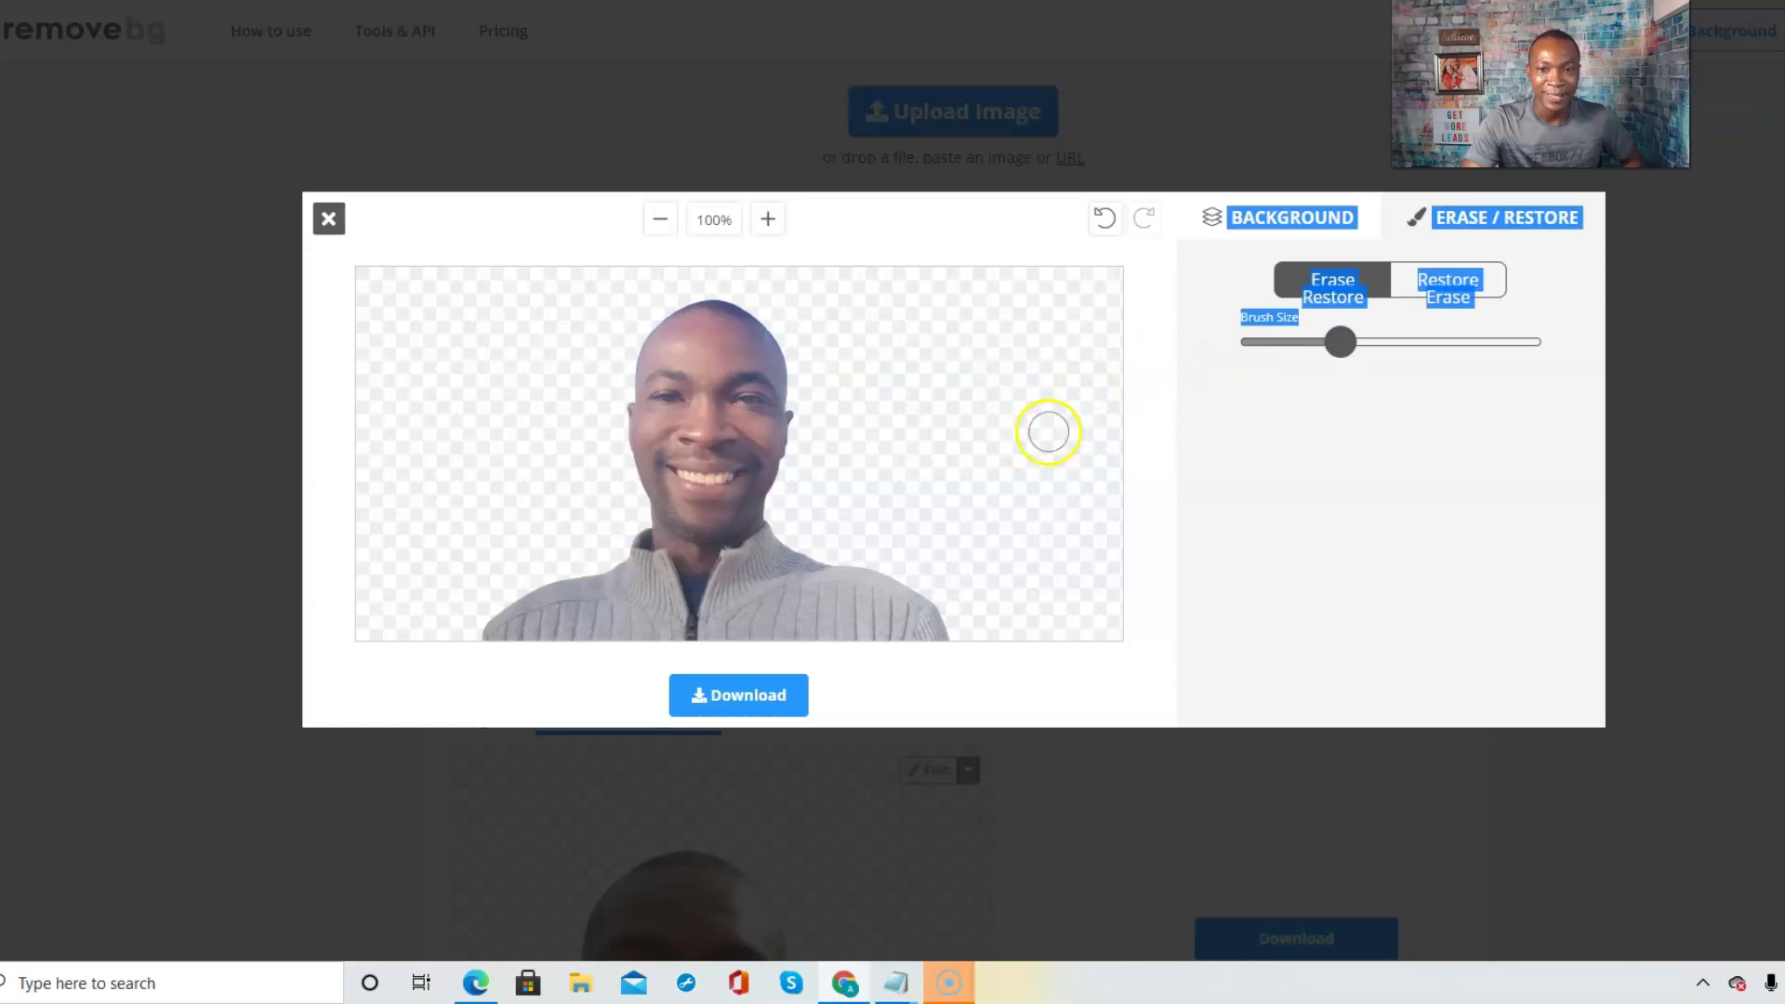
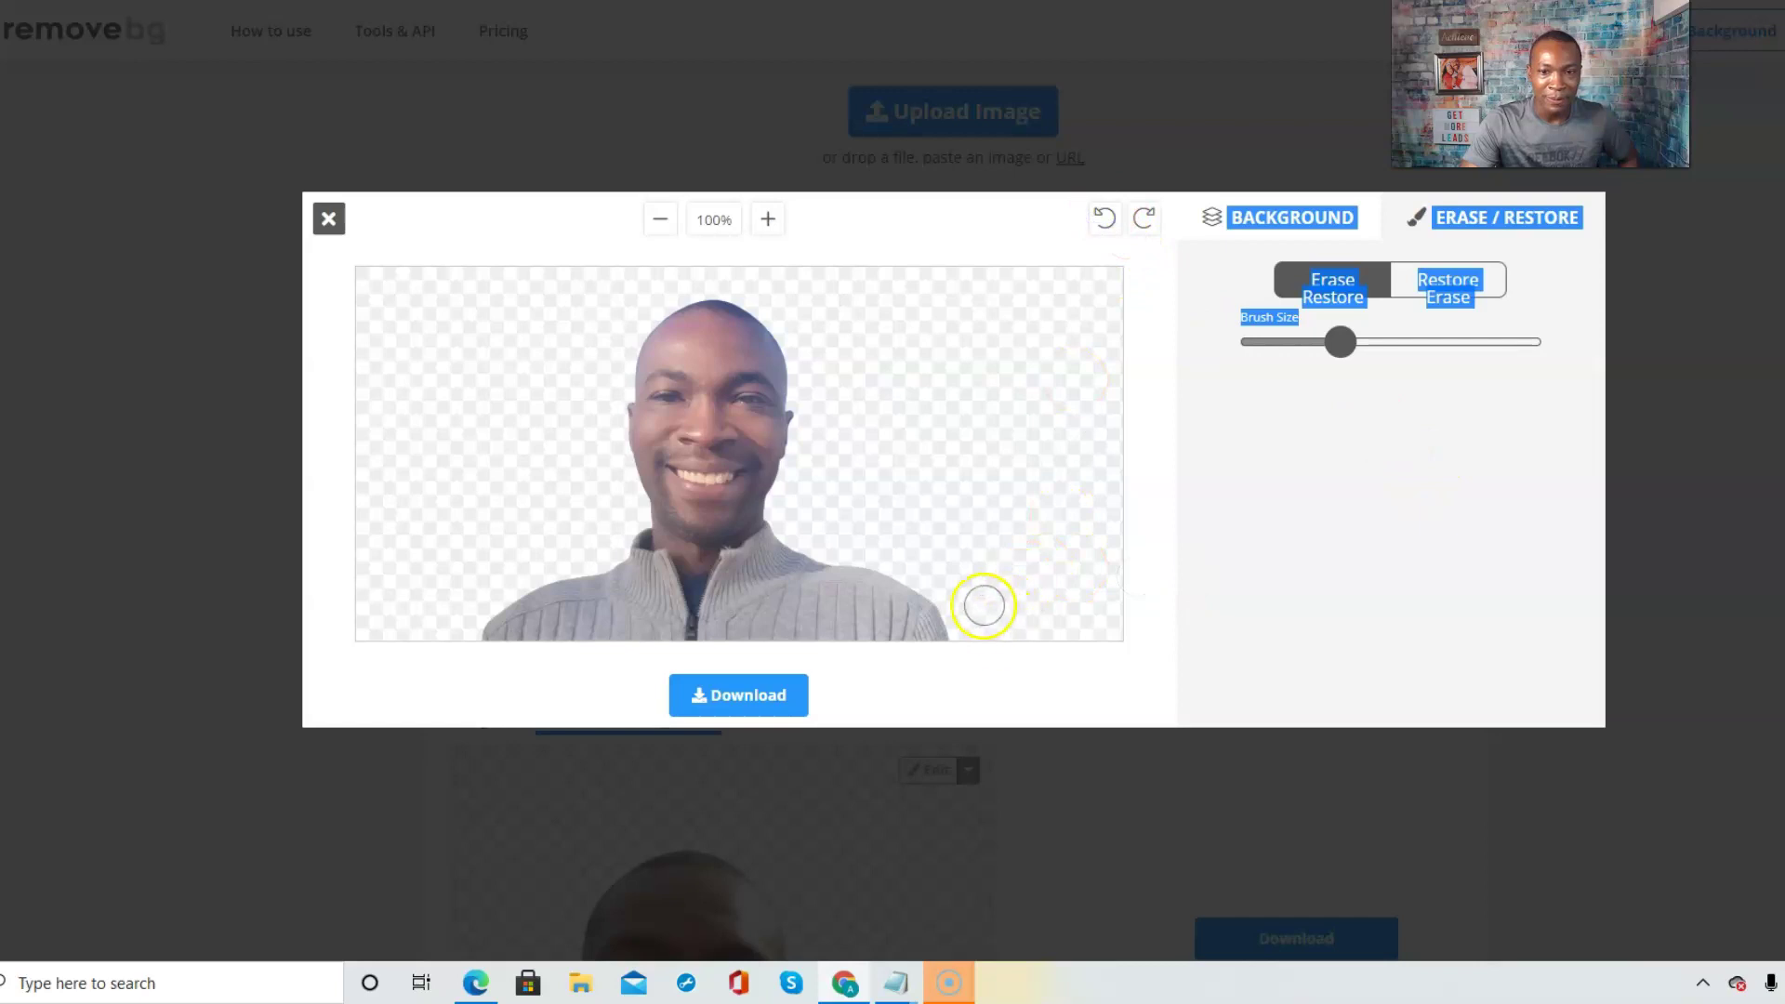
pyautogui.click(950, 617)
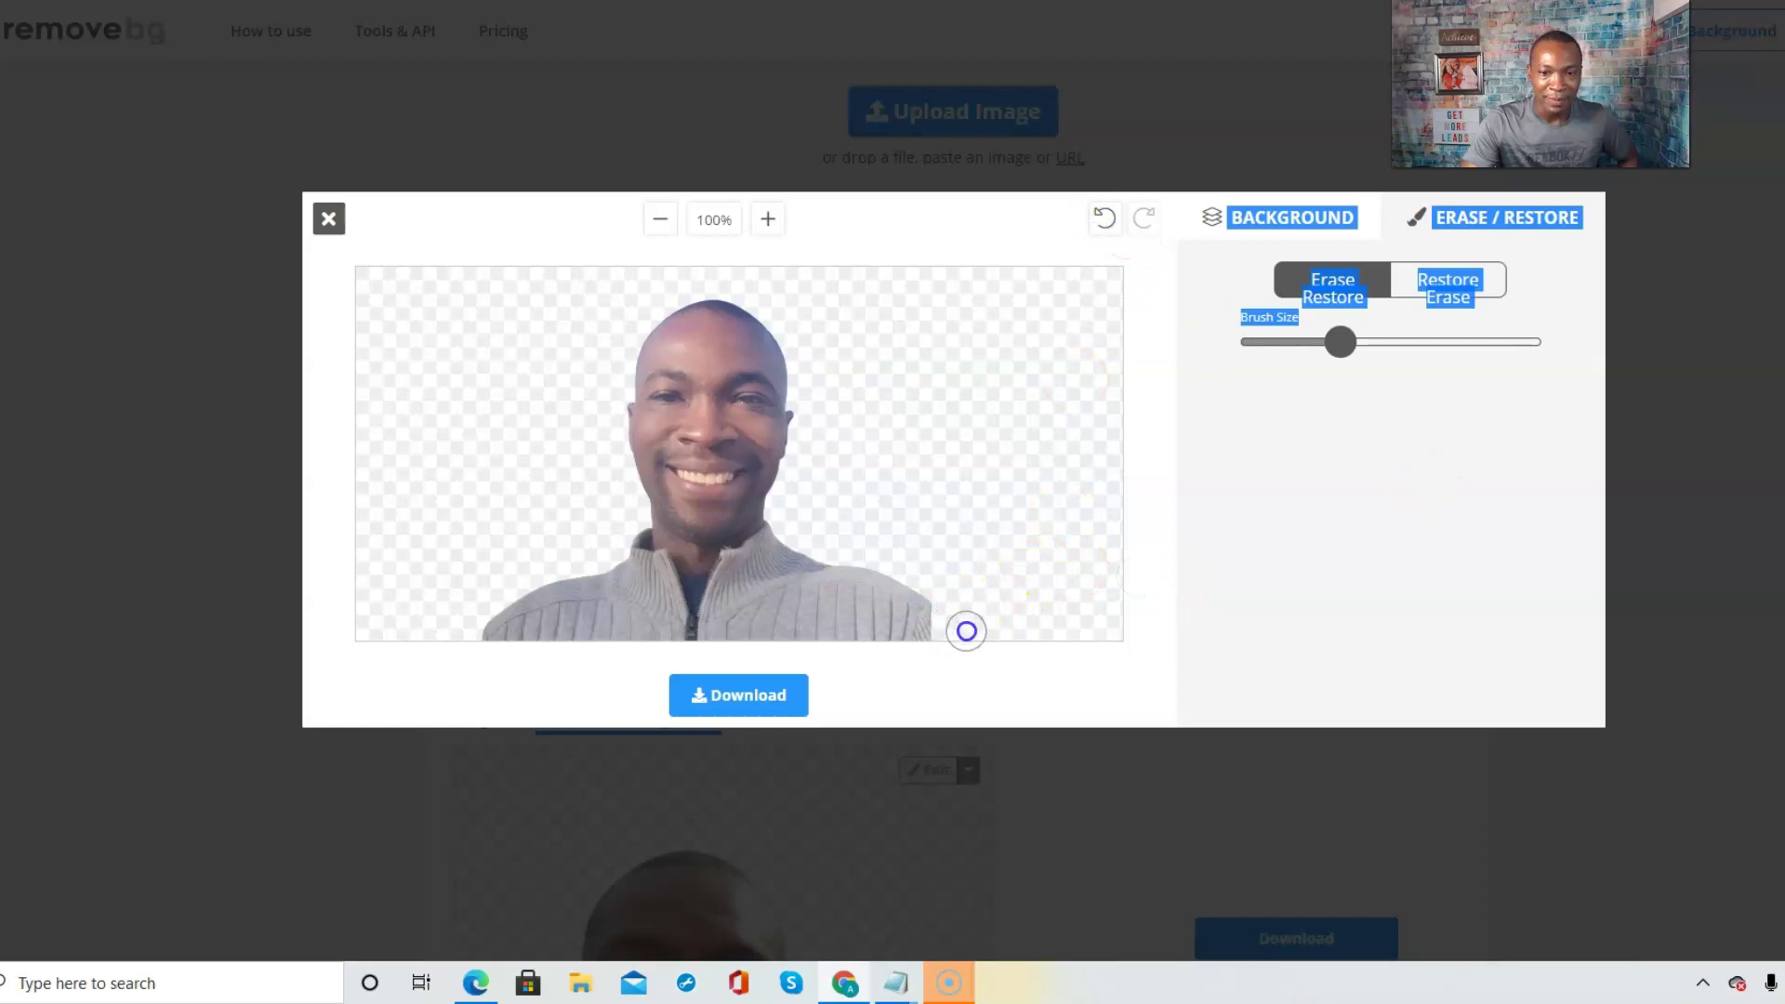
# - Try erasing more of the right-hand shoulder with the Erase brush at maximum size, and close the editor without keeping the edits
pyautogui.click(1407, 315)
pyautogui.click(1339, 281)
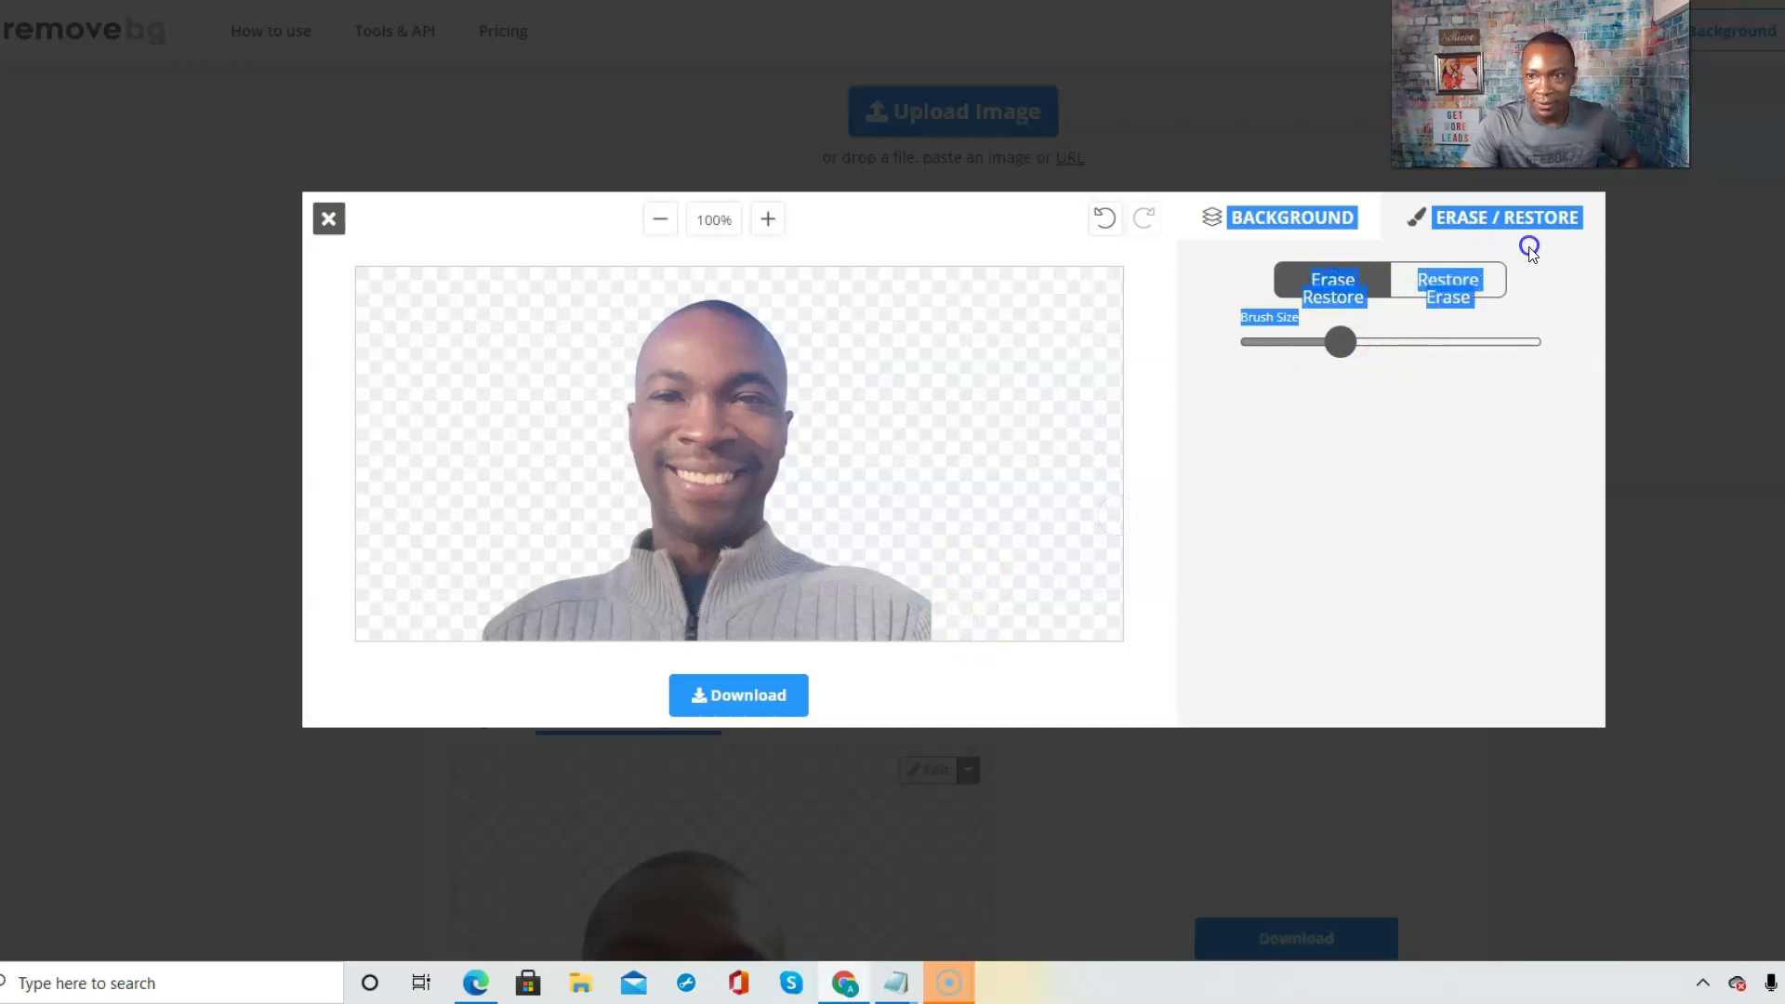
pyautogui.moveTo(1339, 342)
pyautogui.mouseDown()
pyautogui.moveTo(1278, 347)
pyautogui.moveTo(1484, 345)
pyautogui.moveTo(1548, 363)
pyautogui.mouseUp()
pyautogui.moveTo(1120, 522)
pyautogui.mouseDown()
pyautogui.moveTo(988, 558)
pyautogui.moveTo(968, 613)
pyautogui.moveTo(899, 599)
pyautogui.moveTo(992, 598)
pyautogui.moveTo(936, 577)
pyautogui.moveTo(994, 536)
pyautogui.mouseUp()
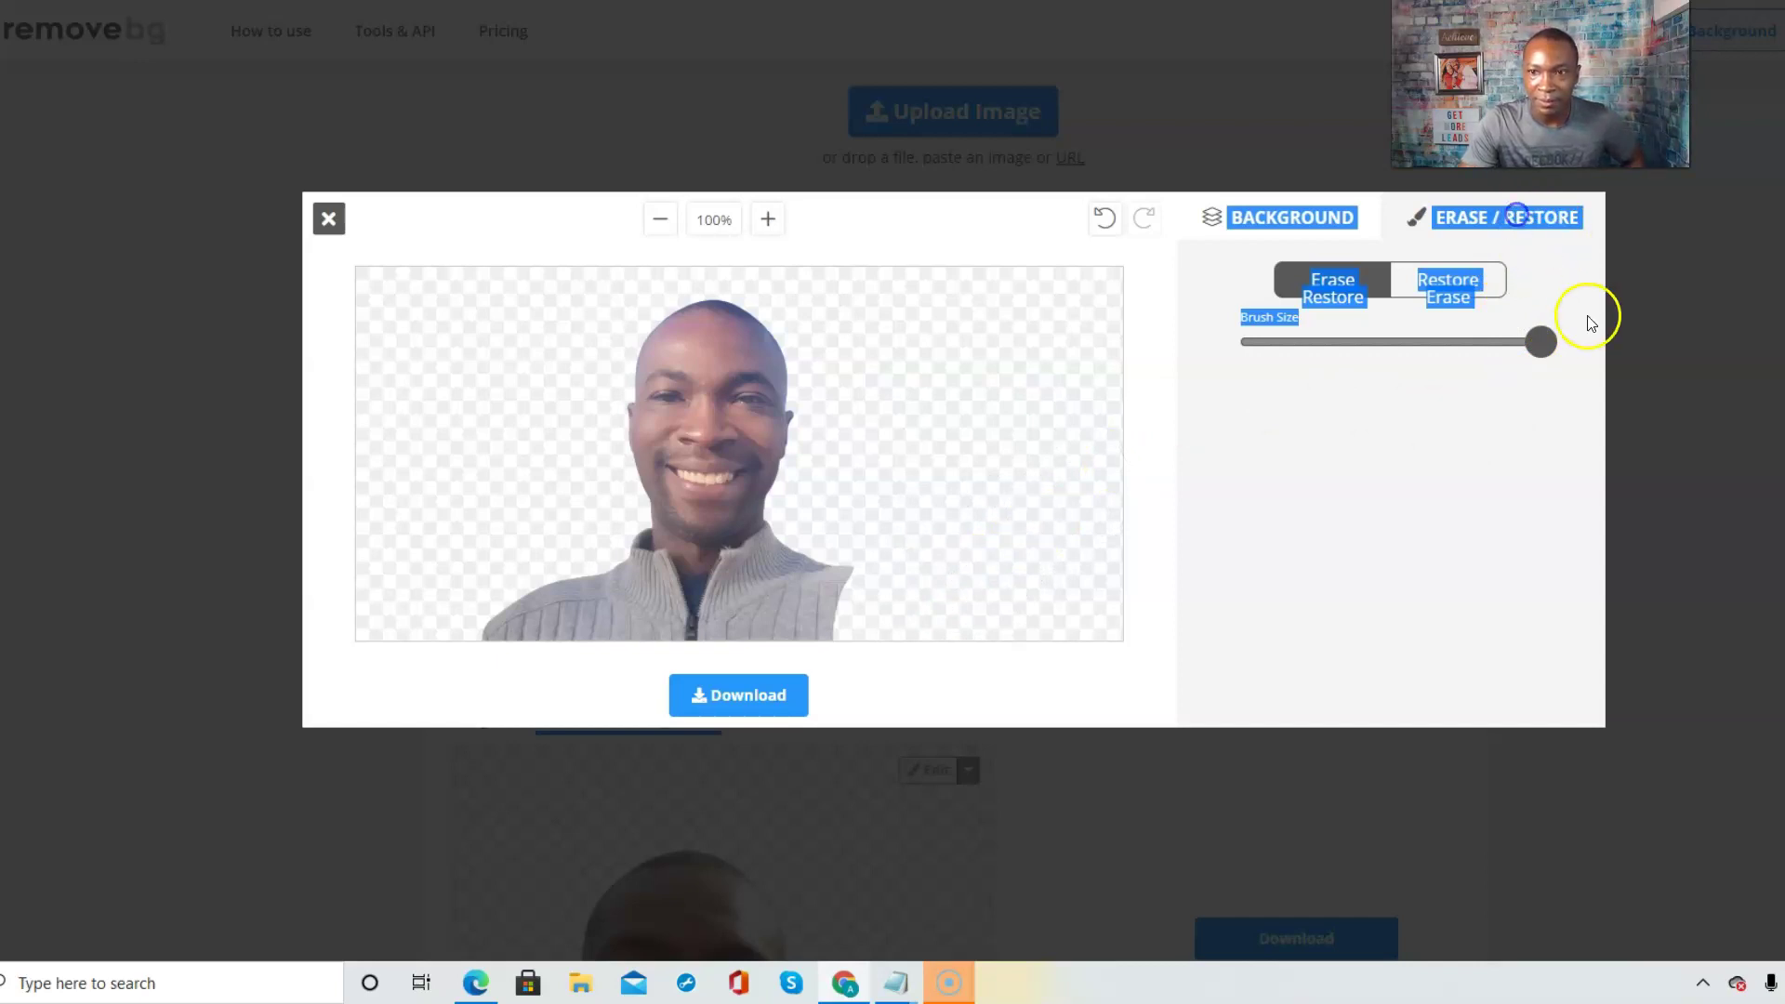
pyautogui.moveTo(1541, 342); pyautogui.dragTo(1496, 342)
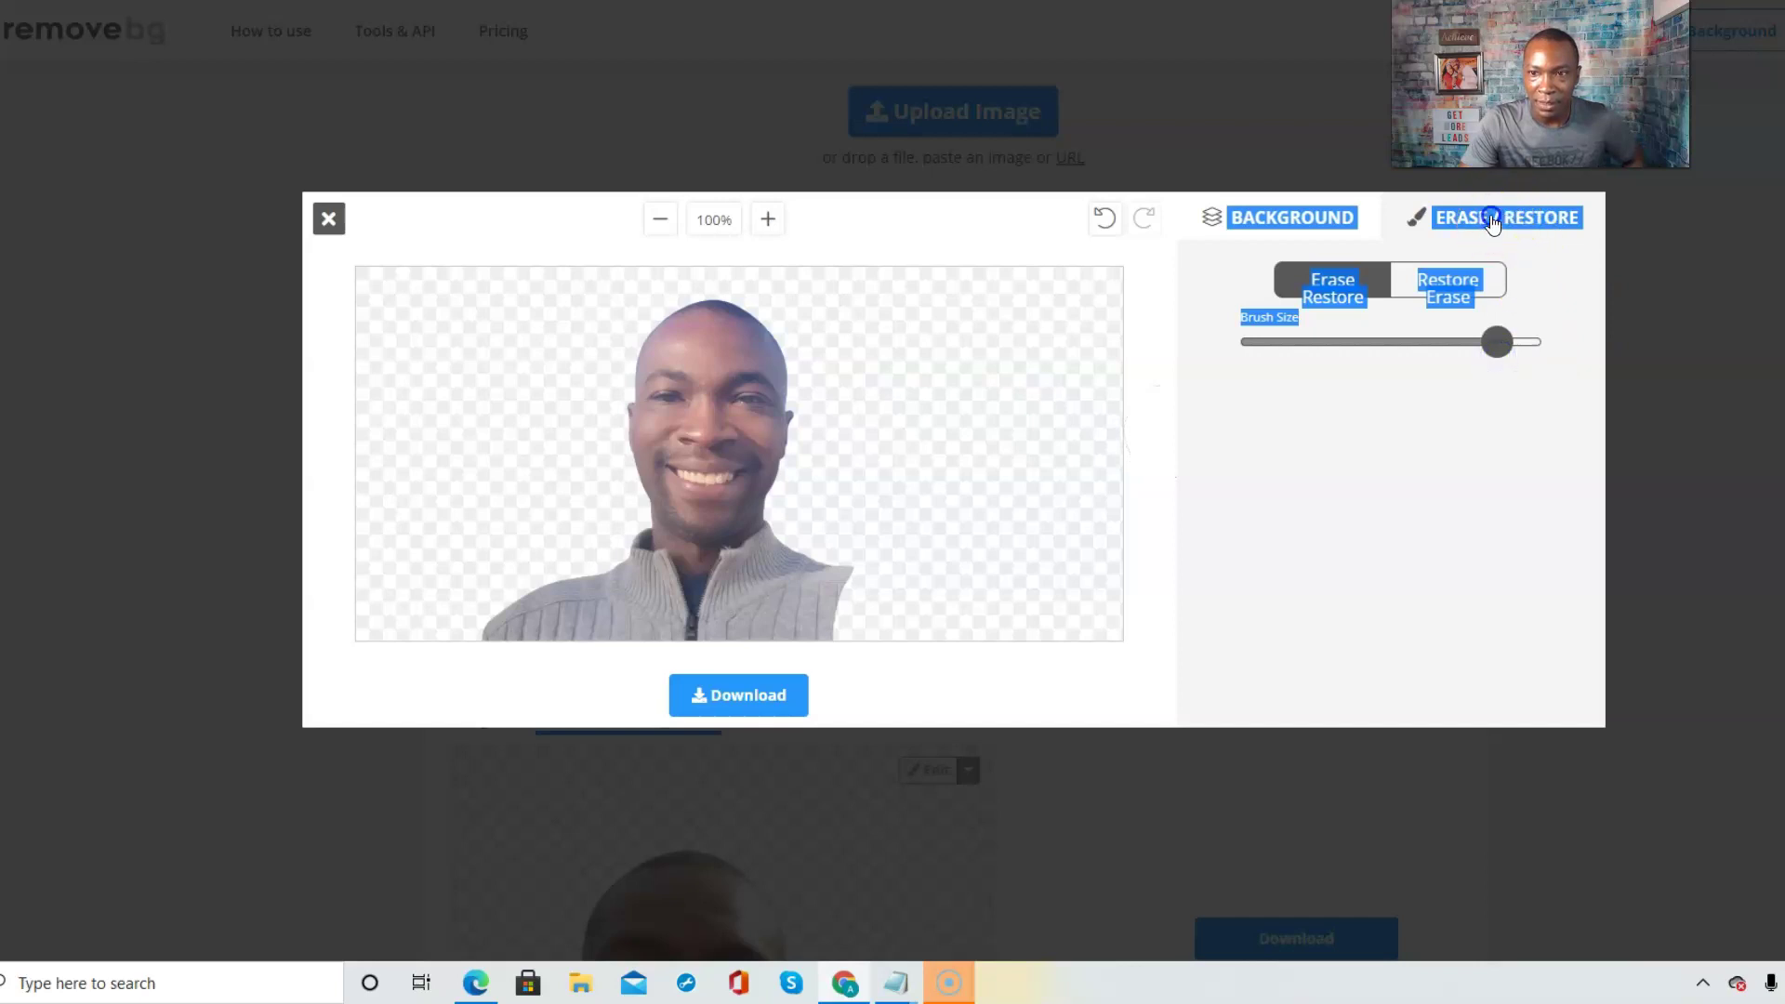
pyautogui.click(889, 617)
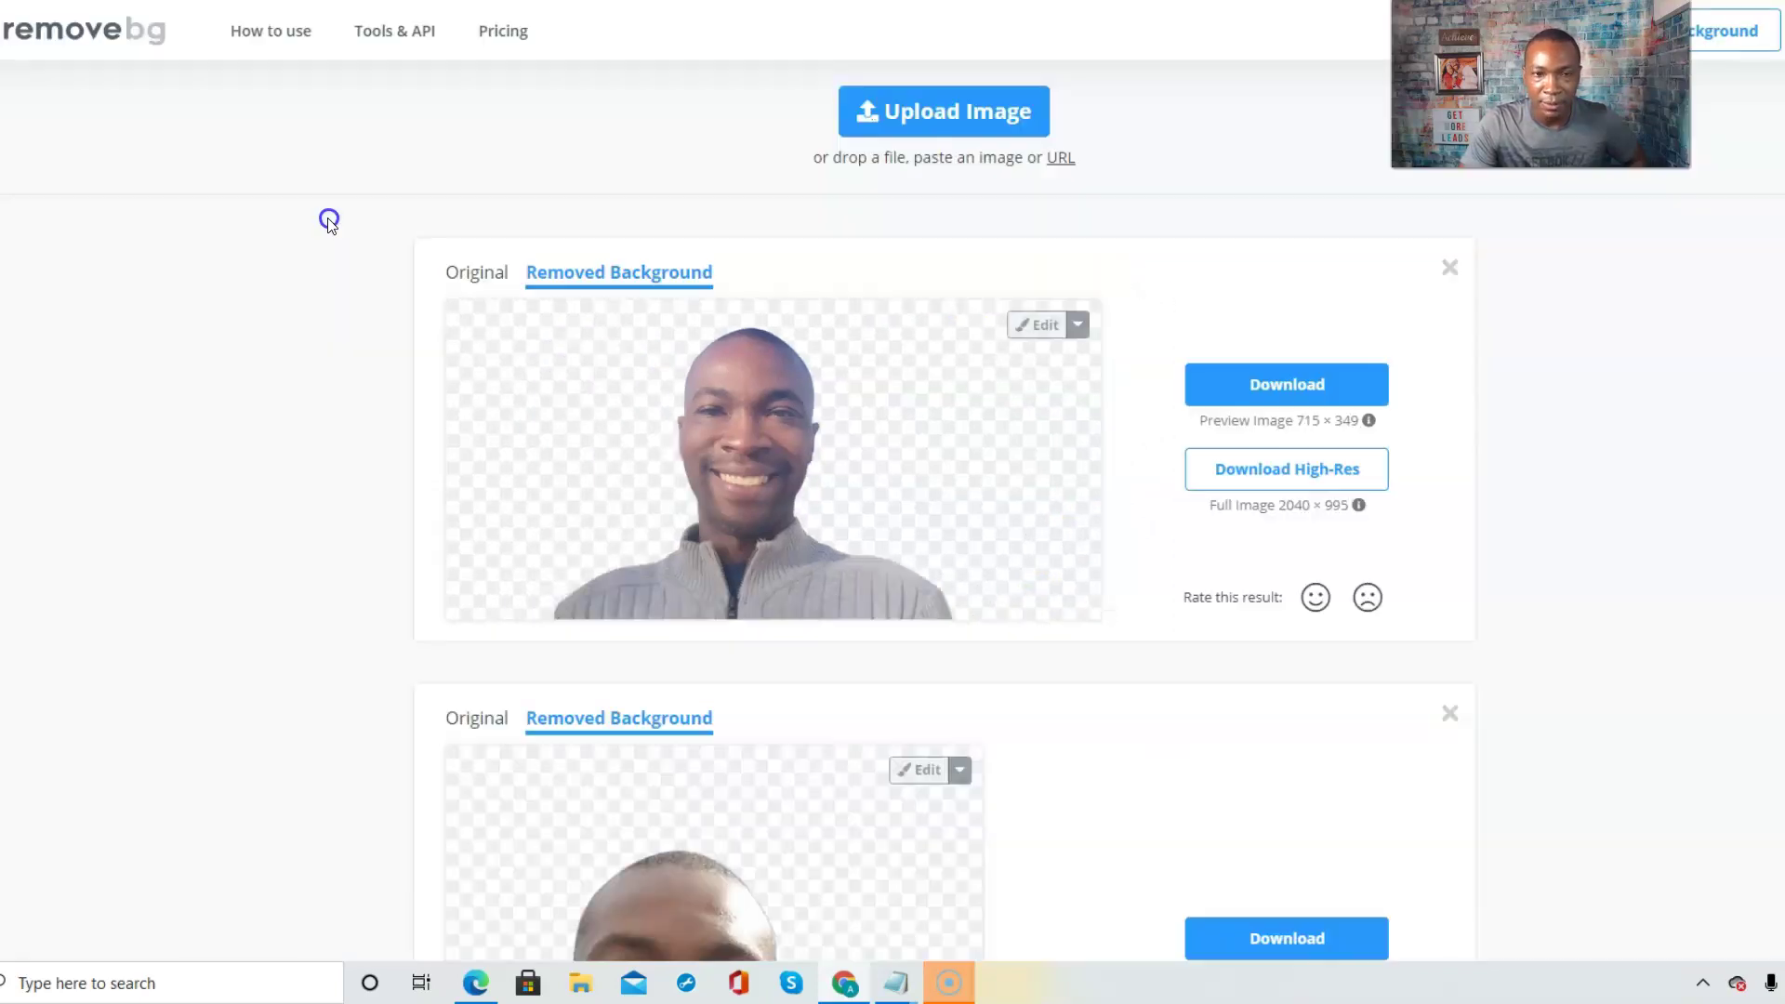
pyautogui.click(329, 220)
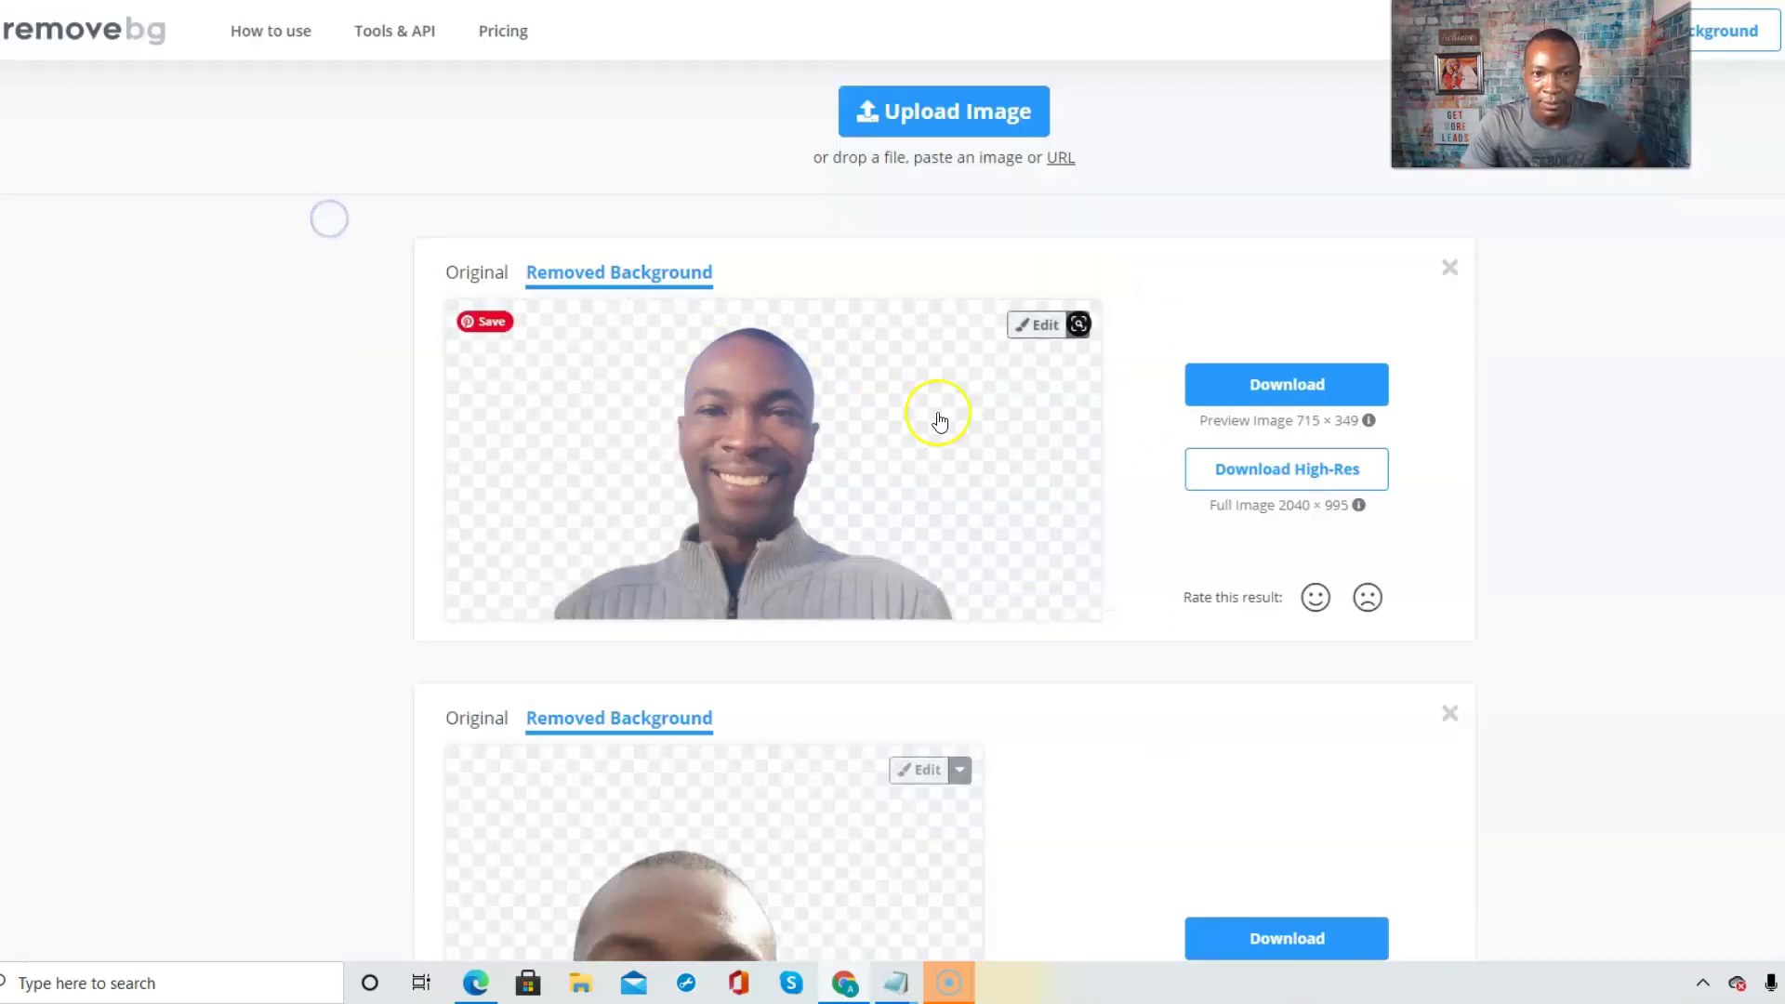
# - Reopen the portrait for editing and erase the outer part of the right-hand shoulder with a medium-size Erase brush
pyautogui.click(1030, 325)
pyautogui.click(1526, 232)
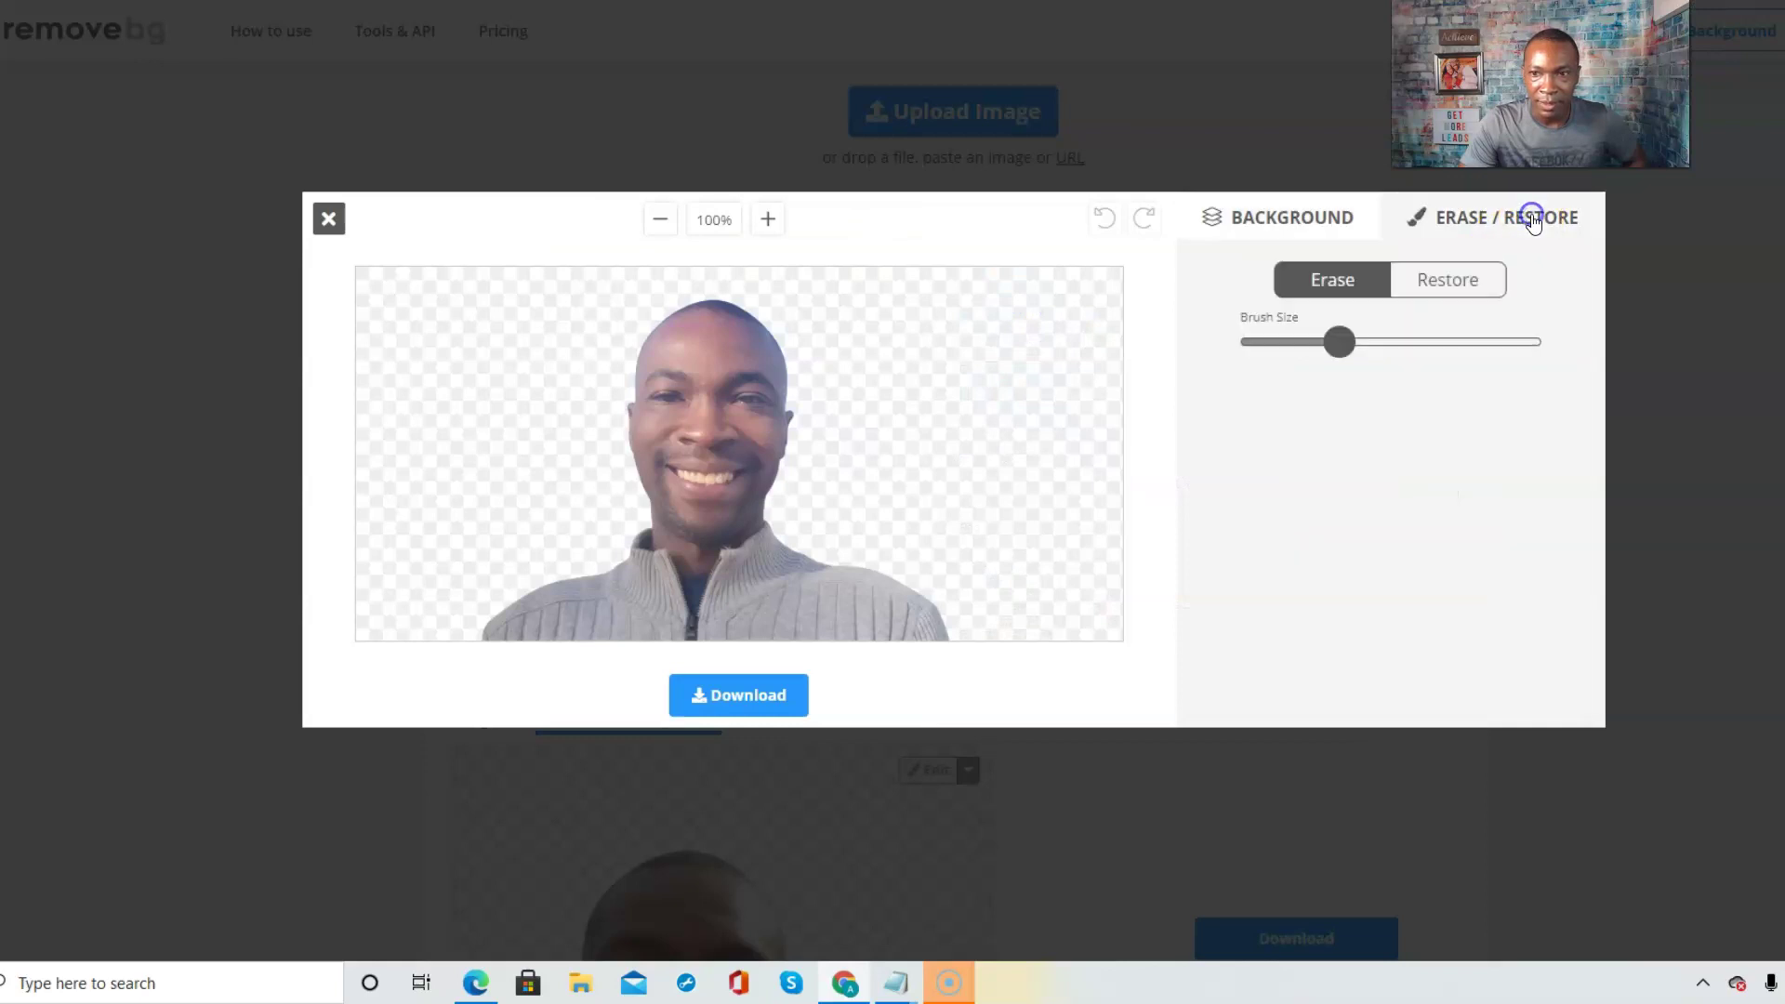
pyautogui.click(1448, 281)
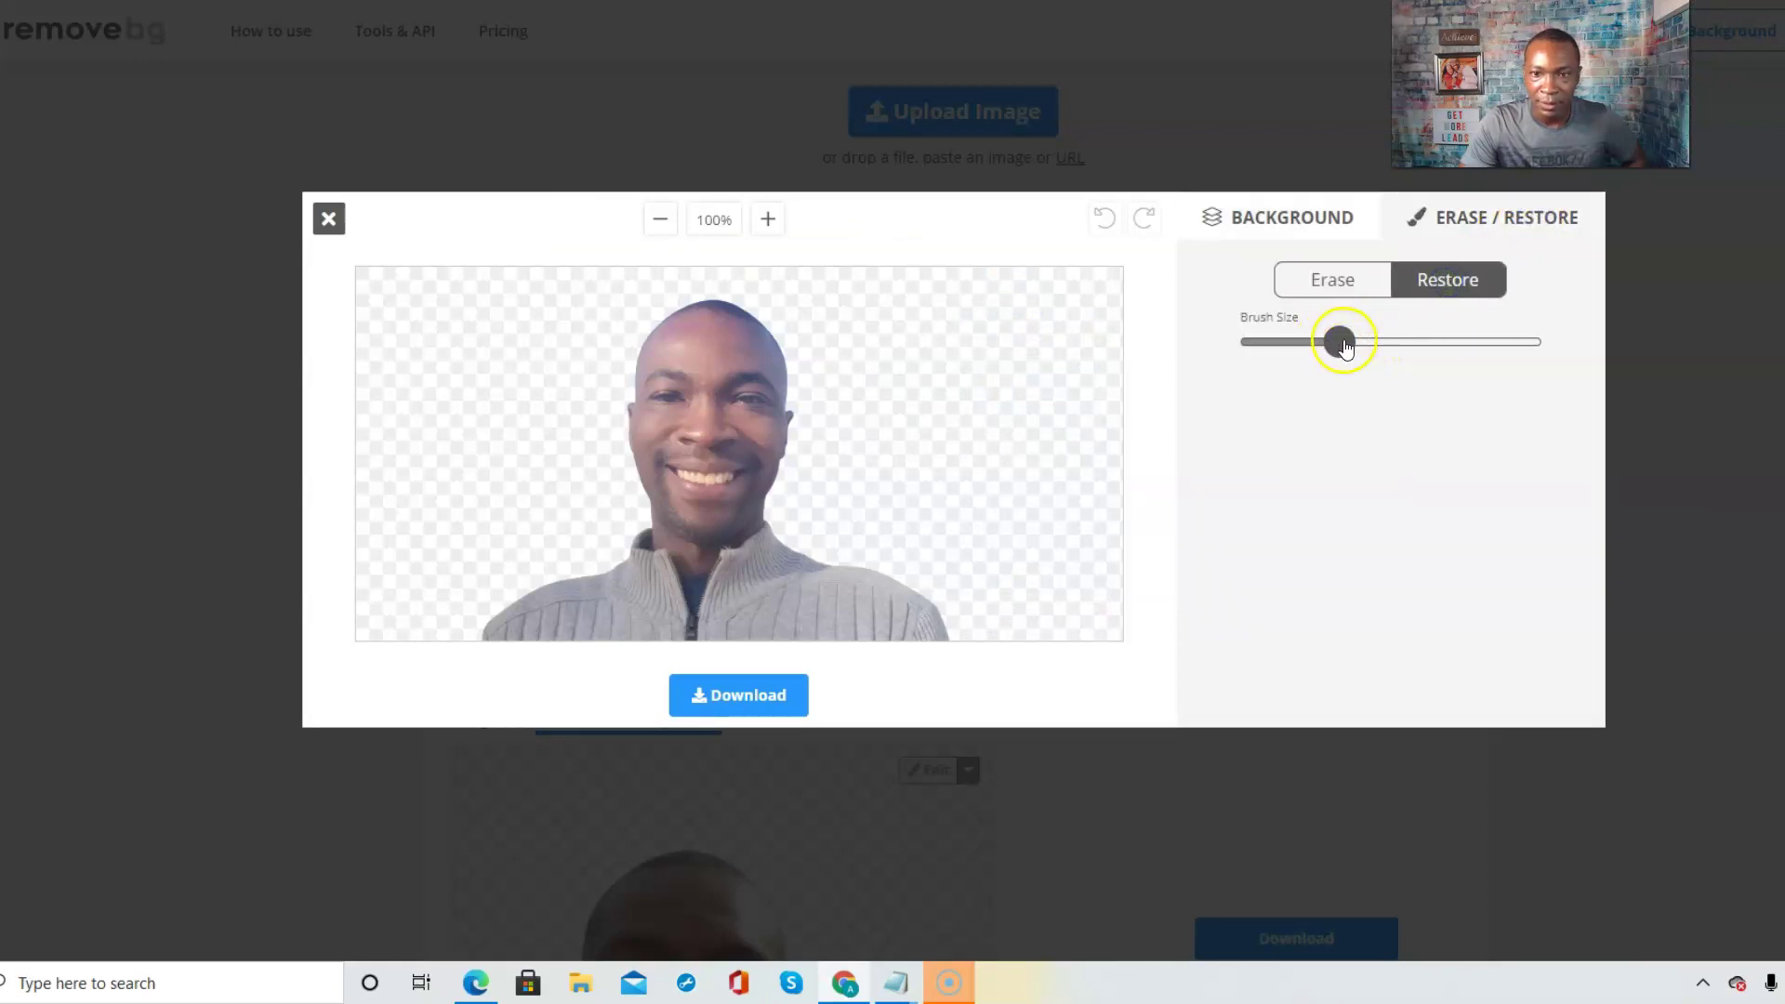
pyautogui.click(1343, 283)
pyautogui.moveTo(1338, 342)
pyautogui.mouseDown()
pyautogui.moveTo(1243, 344)
pyautogui.moveTo(1382, 342)
pyautogui.mouseUp()
pyautogui.moveTo(939, 512)
pyautogui.mouseDown()
pyautogui.moveTo(909, 613)
pyautogui.moveTo(948, 605)
pyautogui.moveTo(949, 646)
pyautogui.mouseUp()
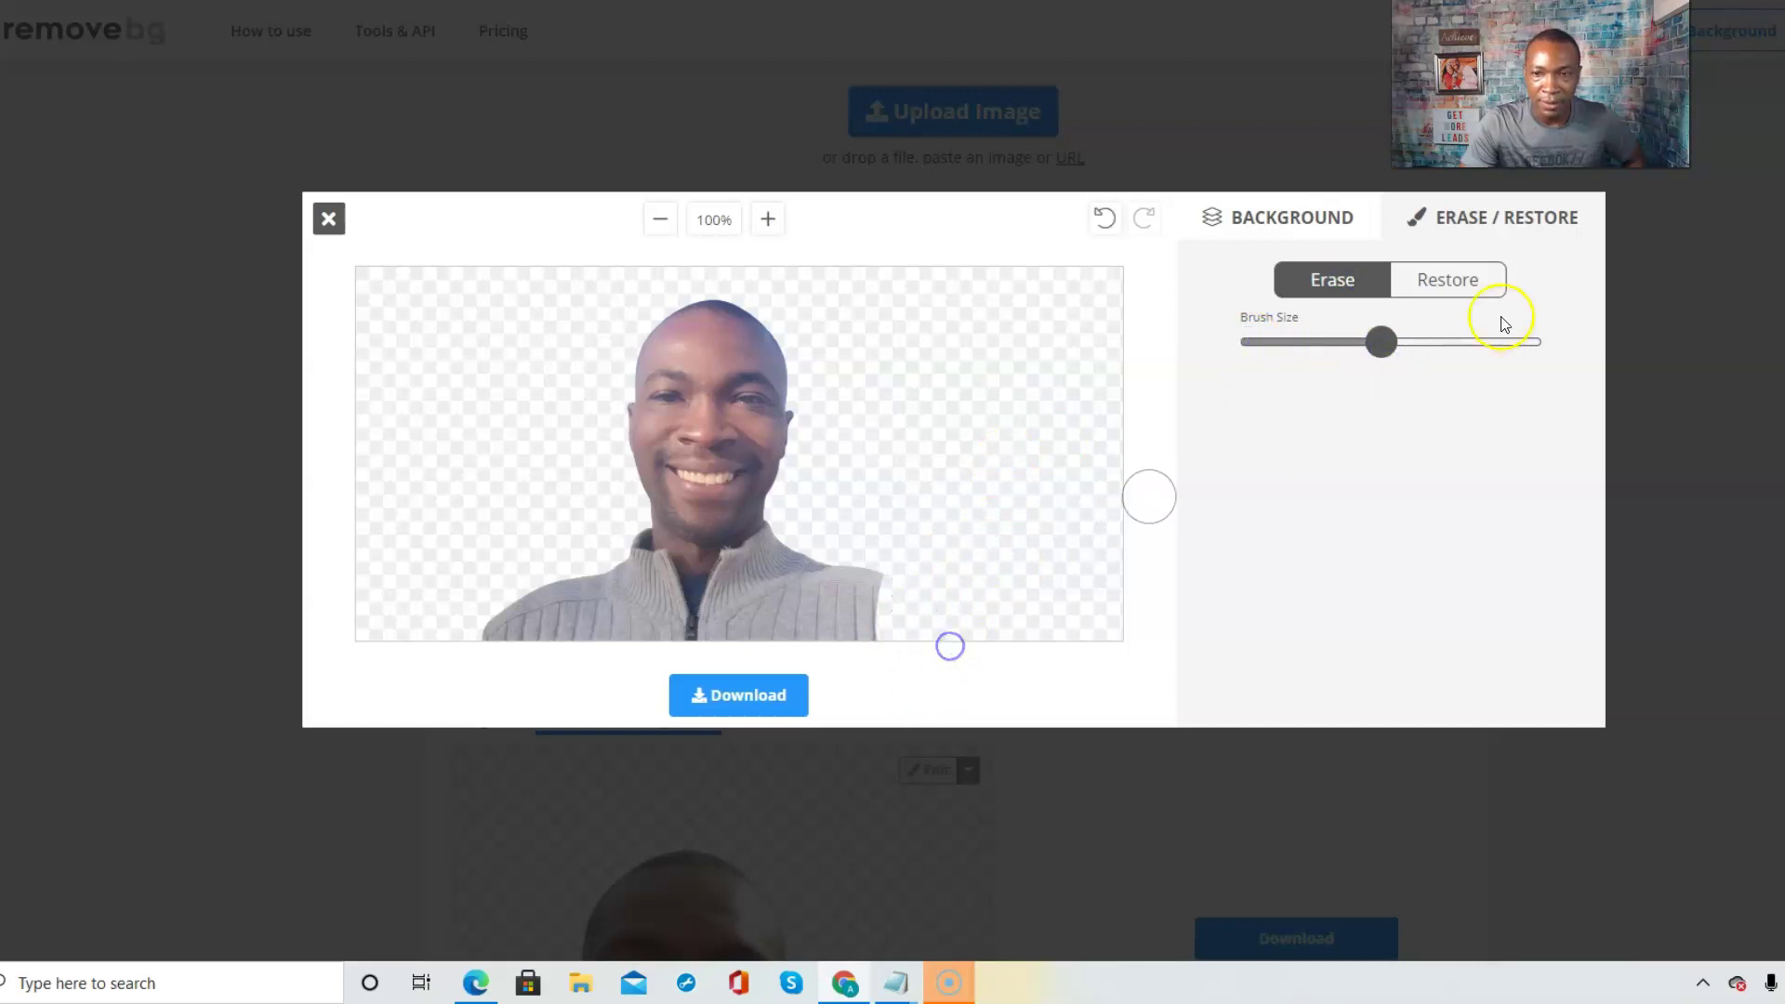
# - Restore the erased shoulder area and clean the leftover background around it with a smaller Erase brush
pyautogui.click(1440, 286)
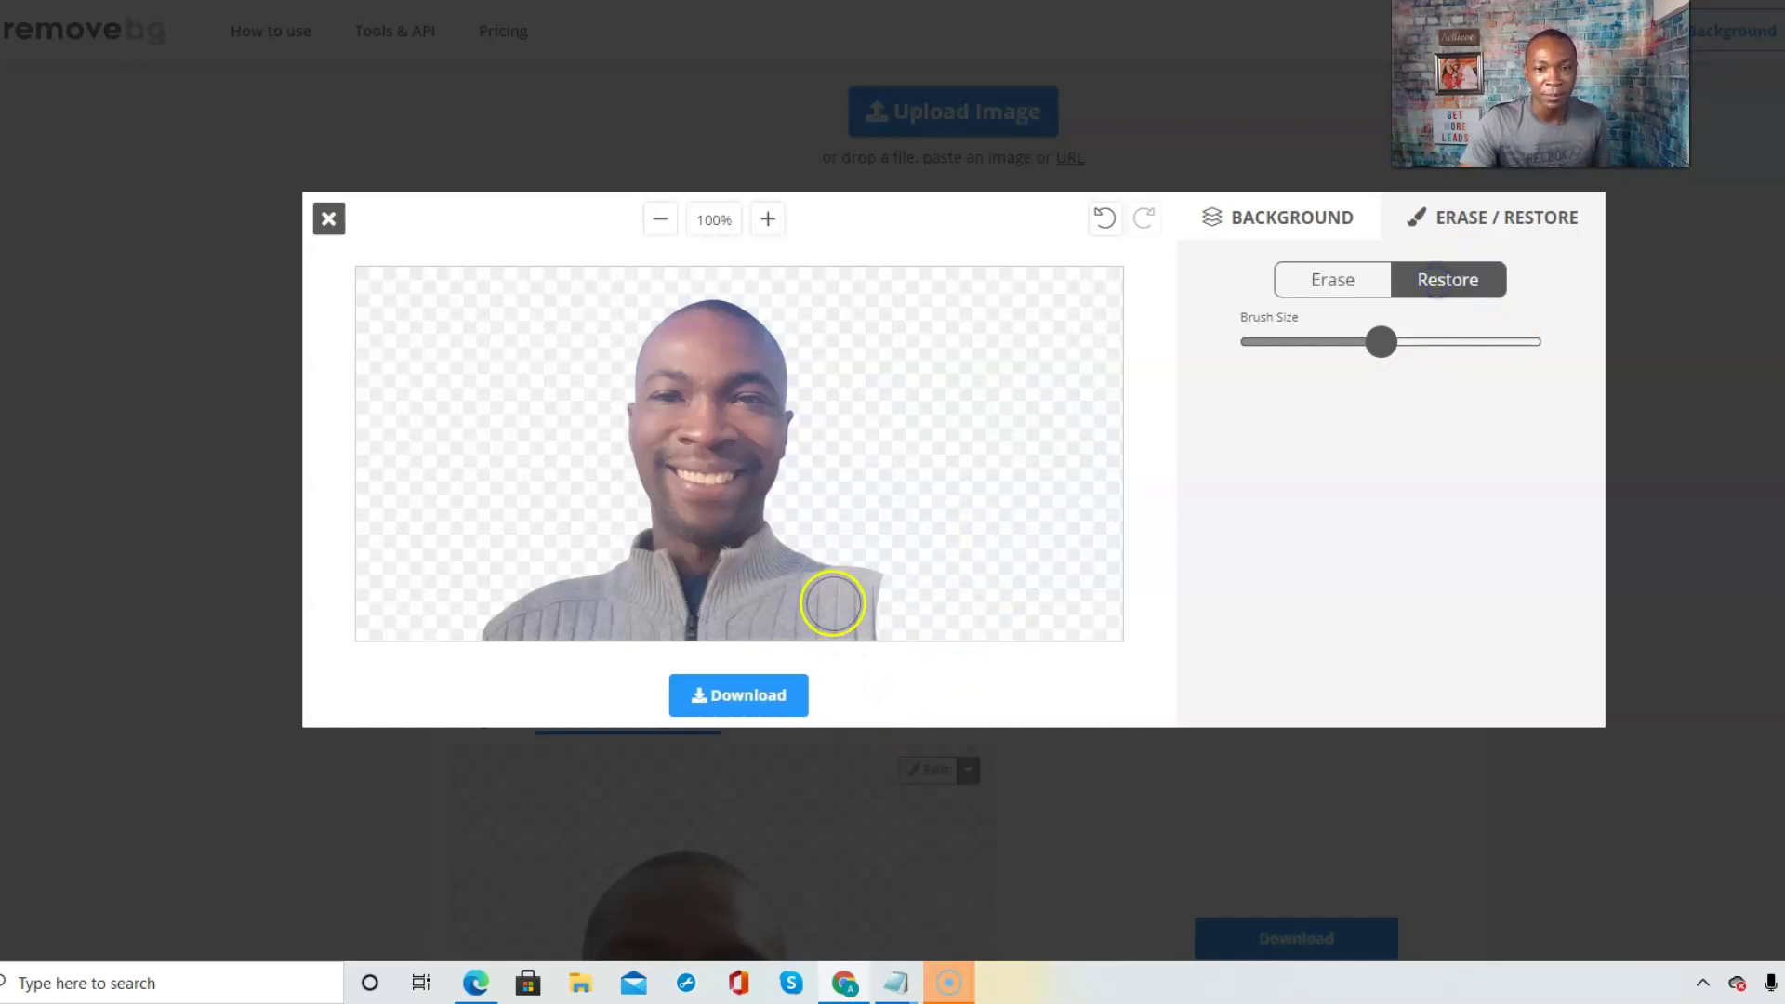
pyautogui.moveTo(893, 579)
pyautogui.mouseDown()
pyautogui.moveTo(891, 629)
pyautogui.moveTo(929, 629)
pyautogui.moveTo(890, 607)
pyautogui.mouseUp()
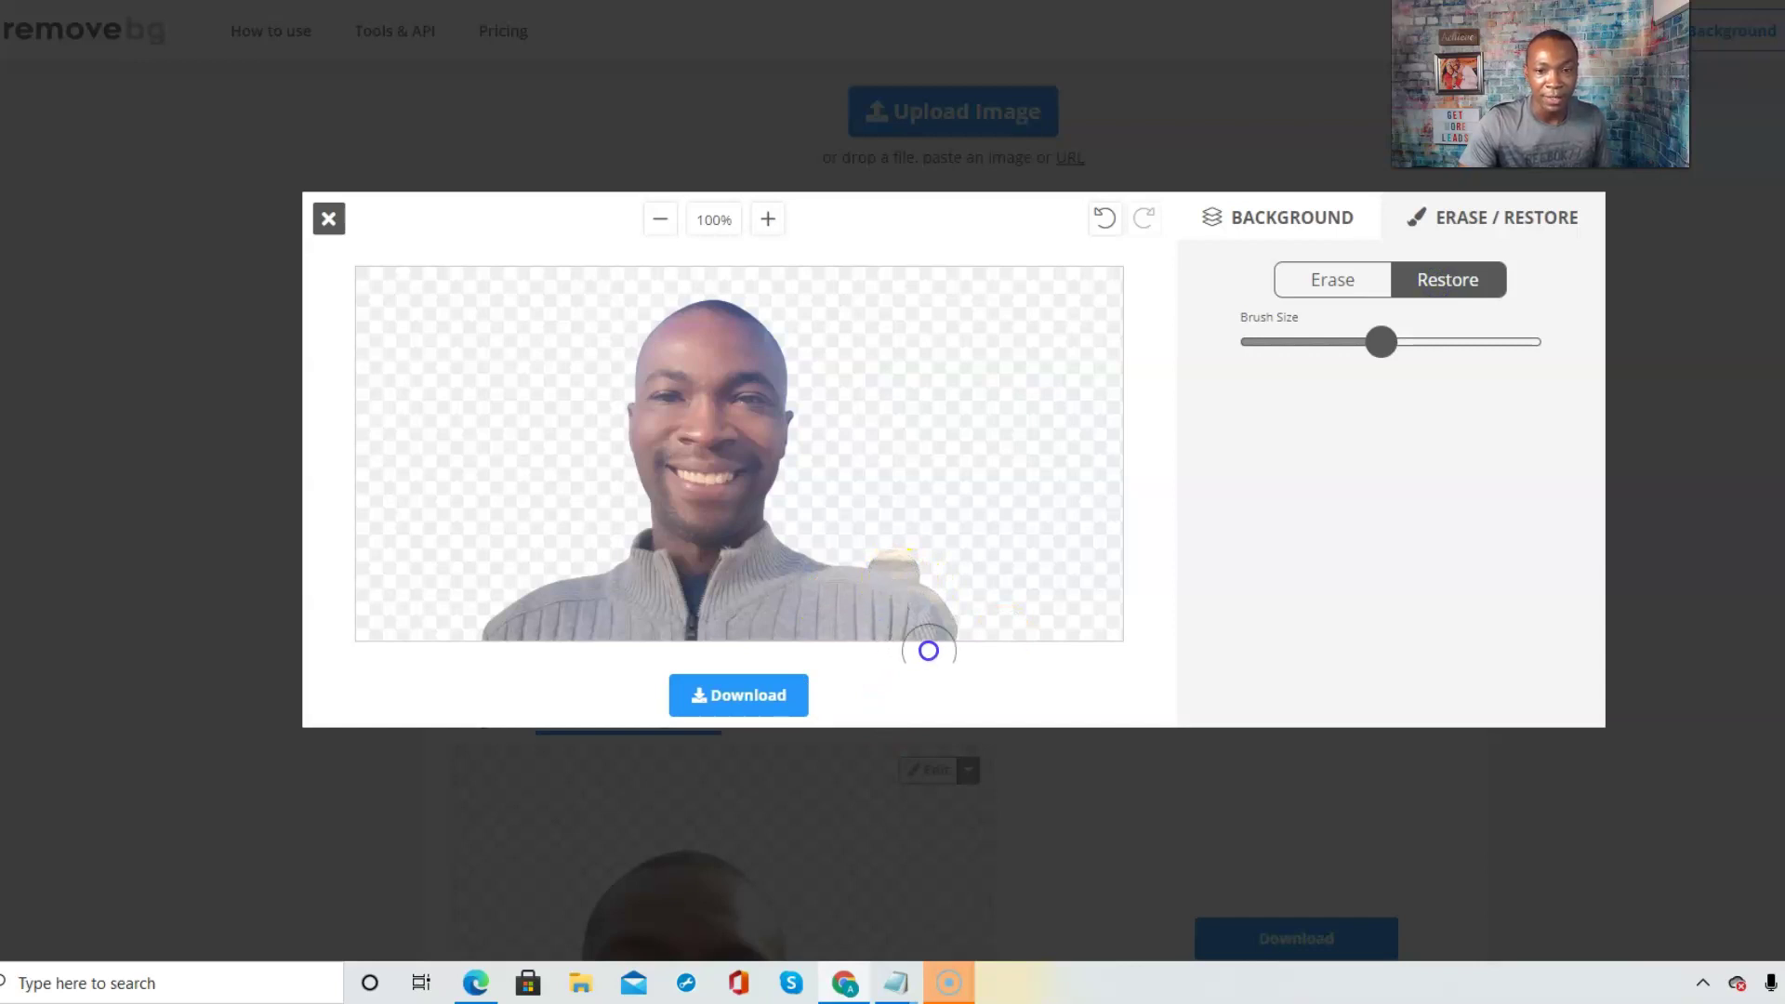
pyautogui.click(1328, 279)
pyautogui.moveTo(1383, 342); pyautogui.dragTo(1309, 344)
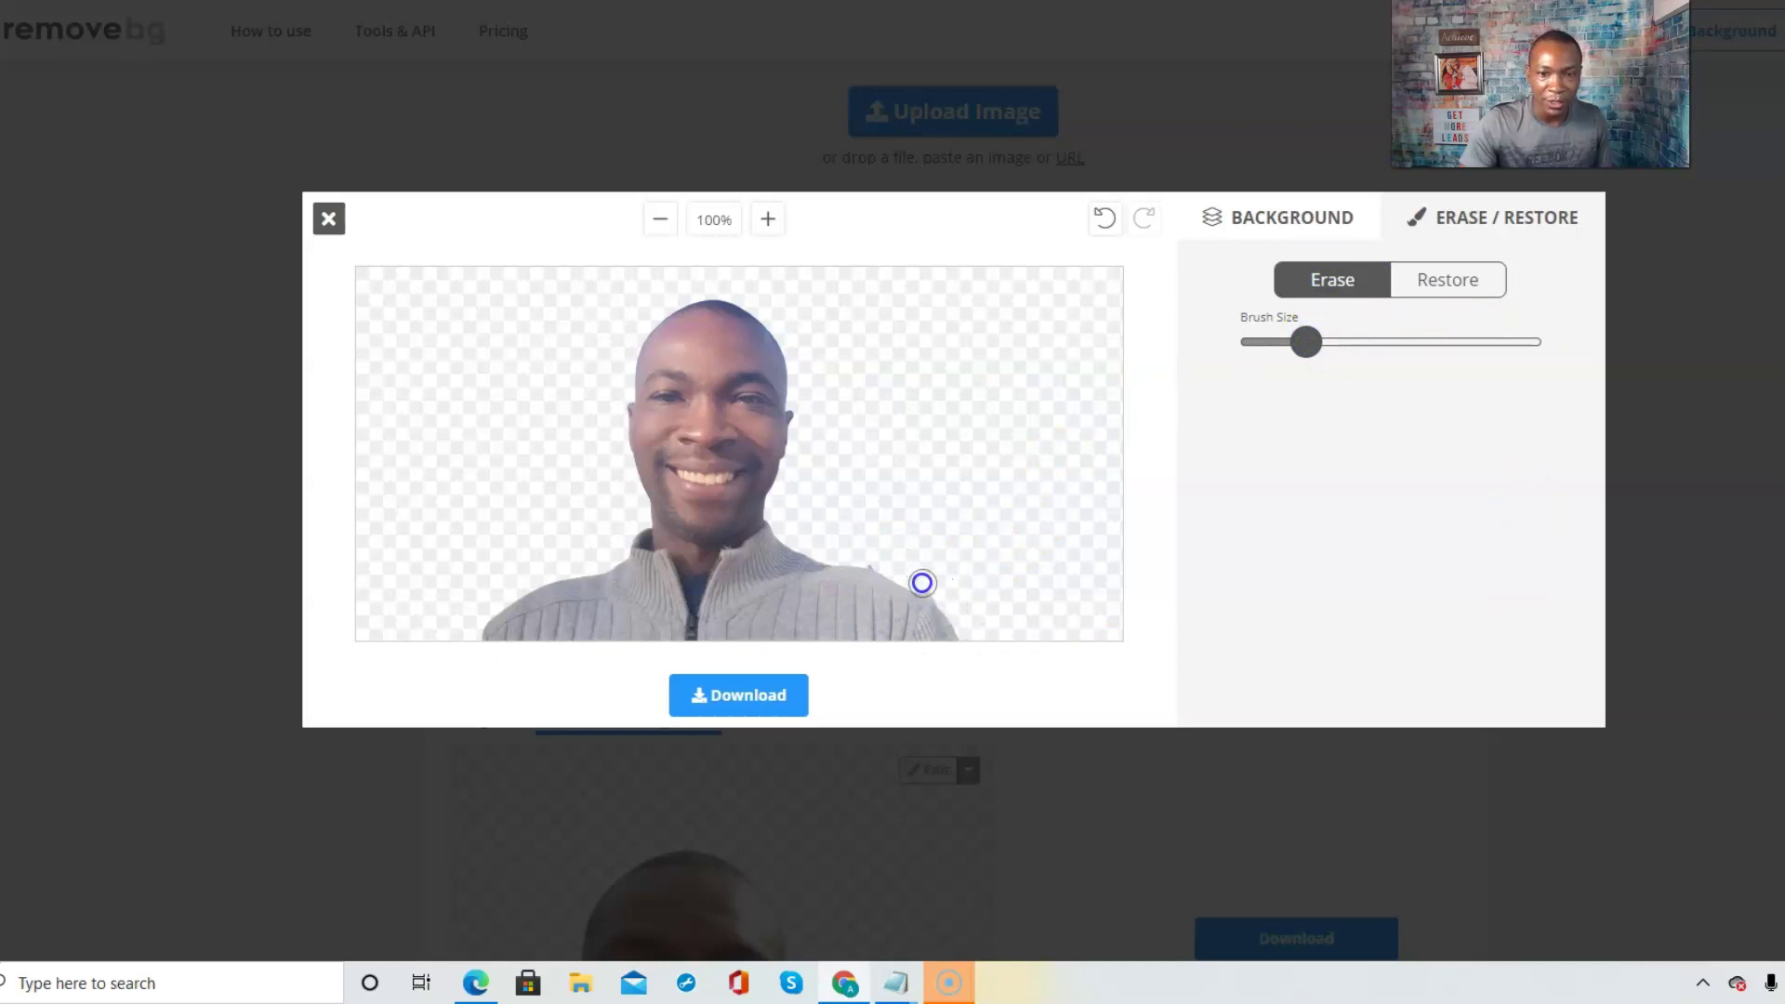
pyautogui.moveTo(921, 507)
pyautogui.mouseDown()
pyautogui.moveTo(872, 526)
pyautogui.moveTo(875, 551)
pyautogui.mouseUp()
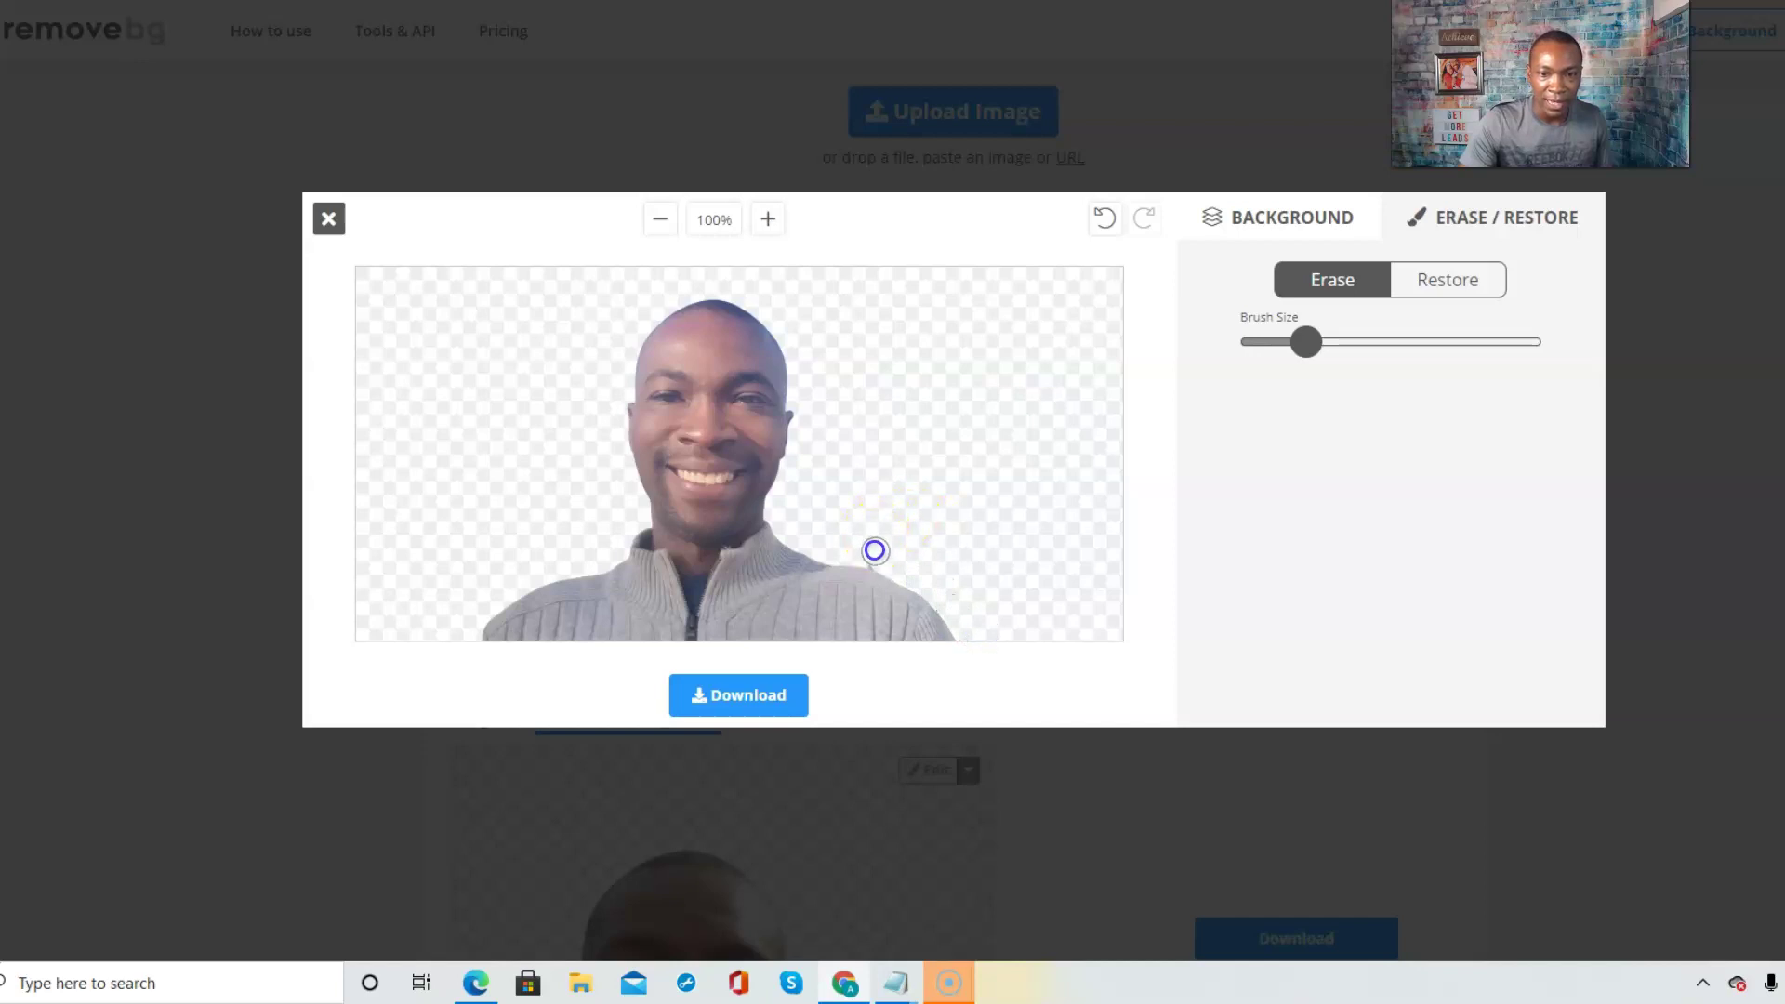
pyautogui.click(1045, 547)
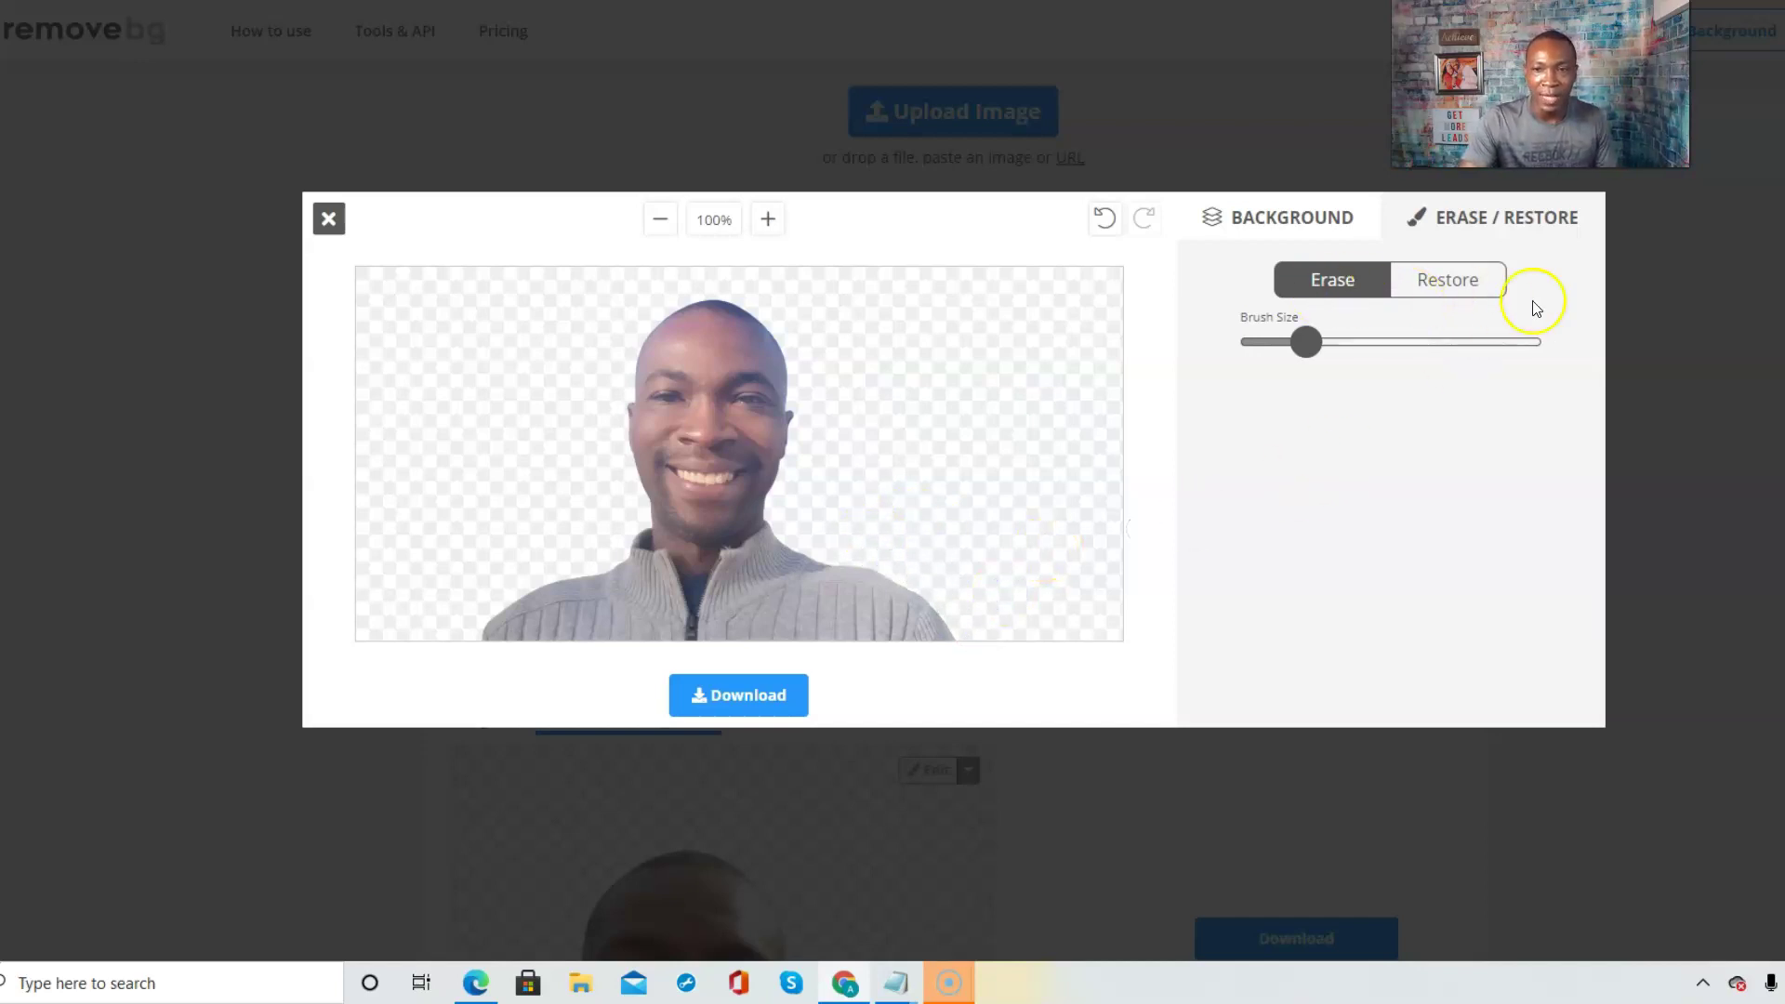
pyautogui.moveTo(1052, 276); pyautogui.dragTo(1060, 310)
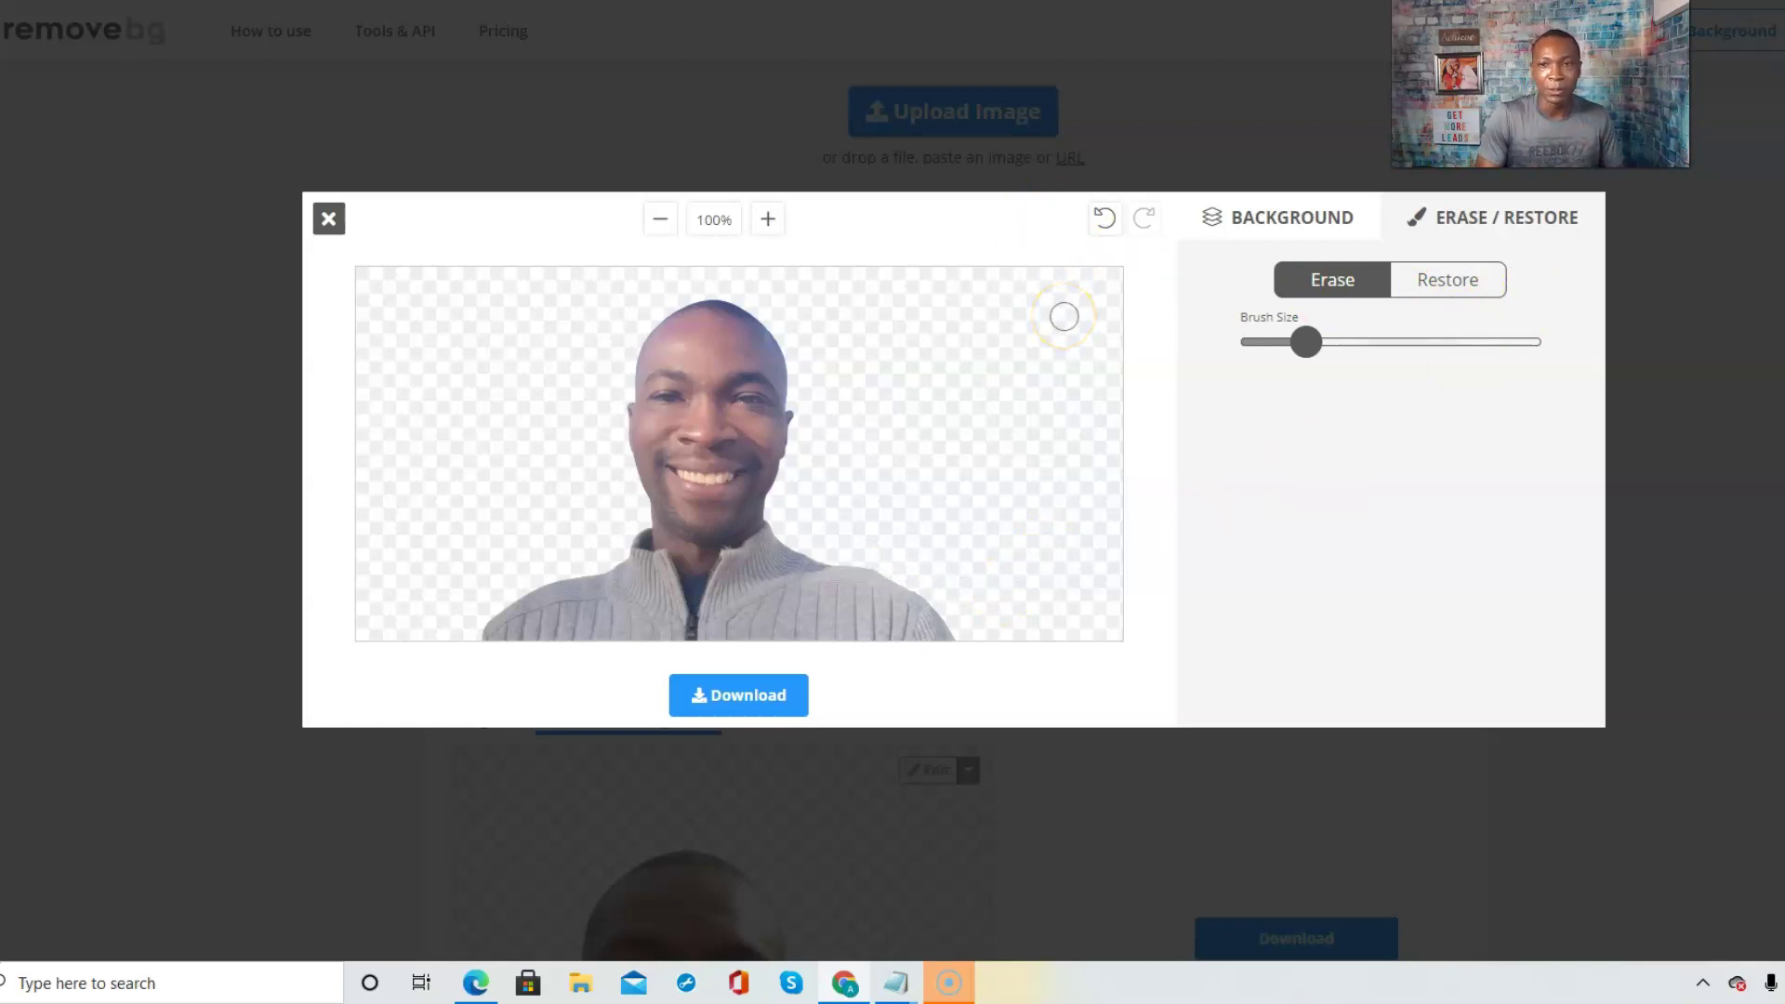
# - Try erasing part of the right-hand ear with the smallest Erase brush at 320% zoom
pyautogui.click(768, 219)
pyautogui.click(768, 220)
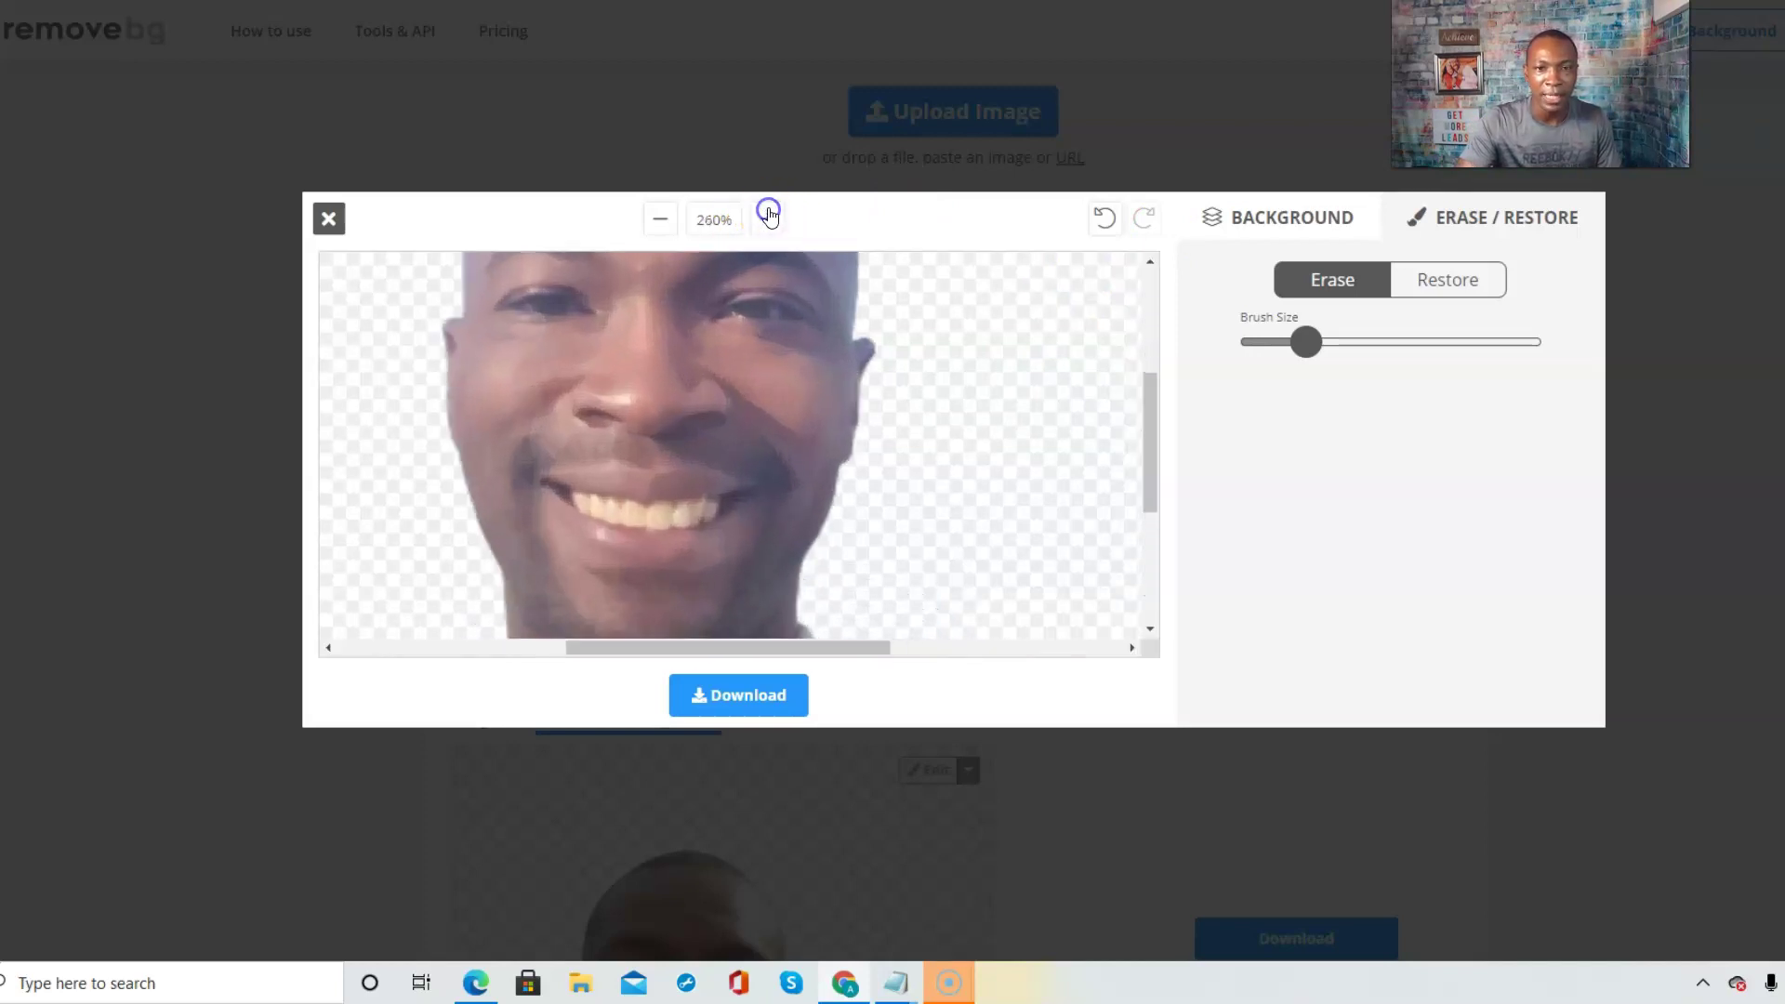
pyautogui.moveTo(1305, 342); pyautogui.dragTo(1246, 364)
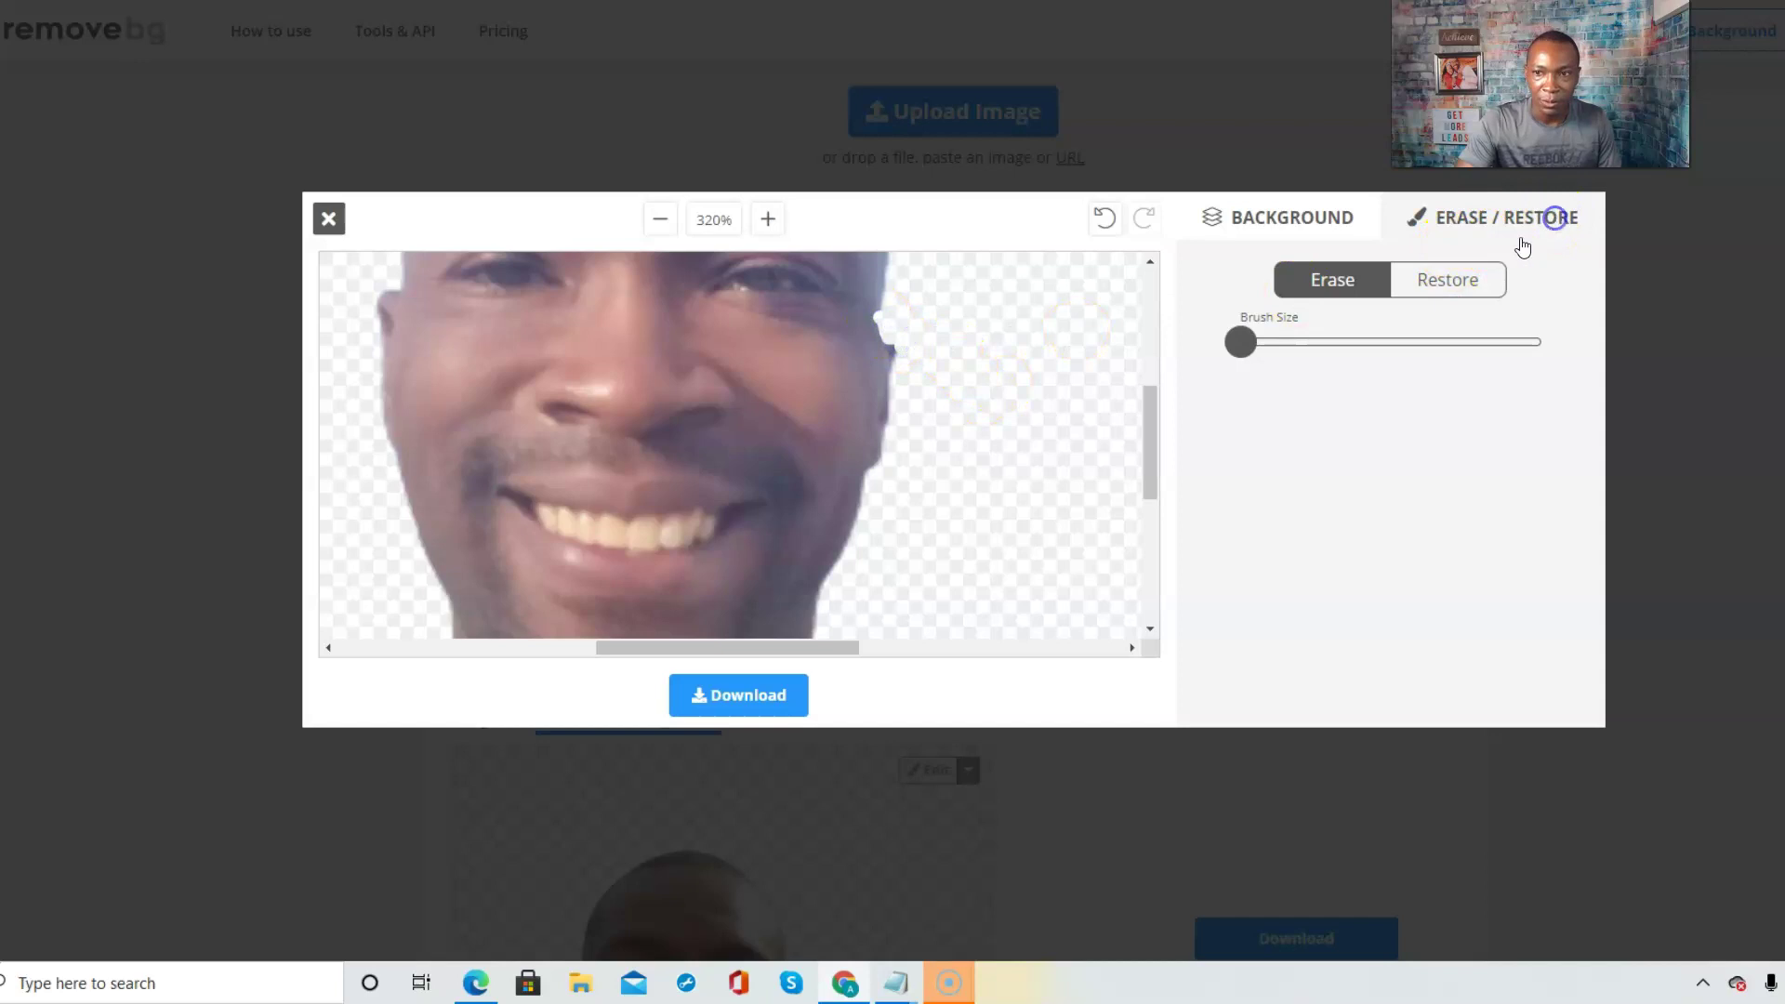
# - Try restoring the erased ear edge and erasing the stray background around it with a very small brush
pyautogui.click(1457, 278)
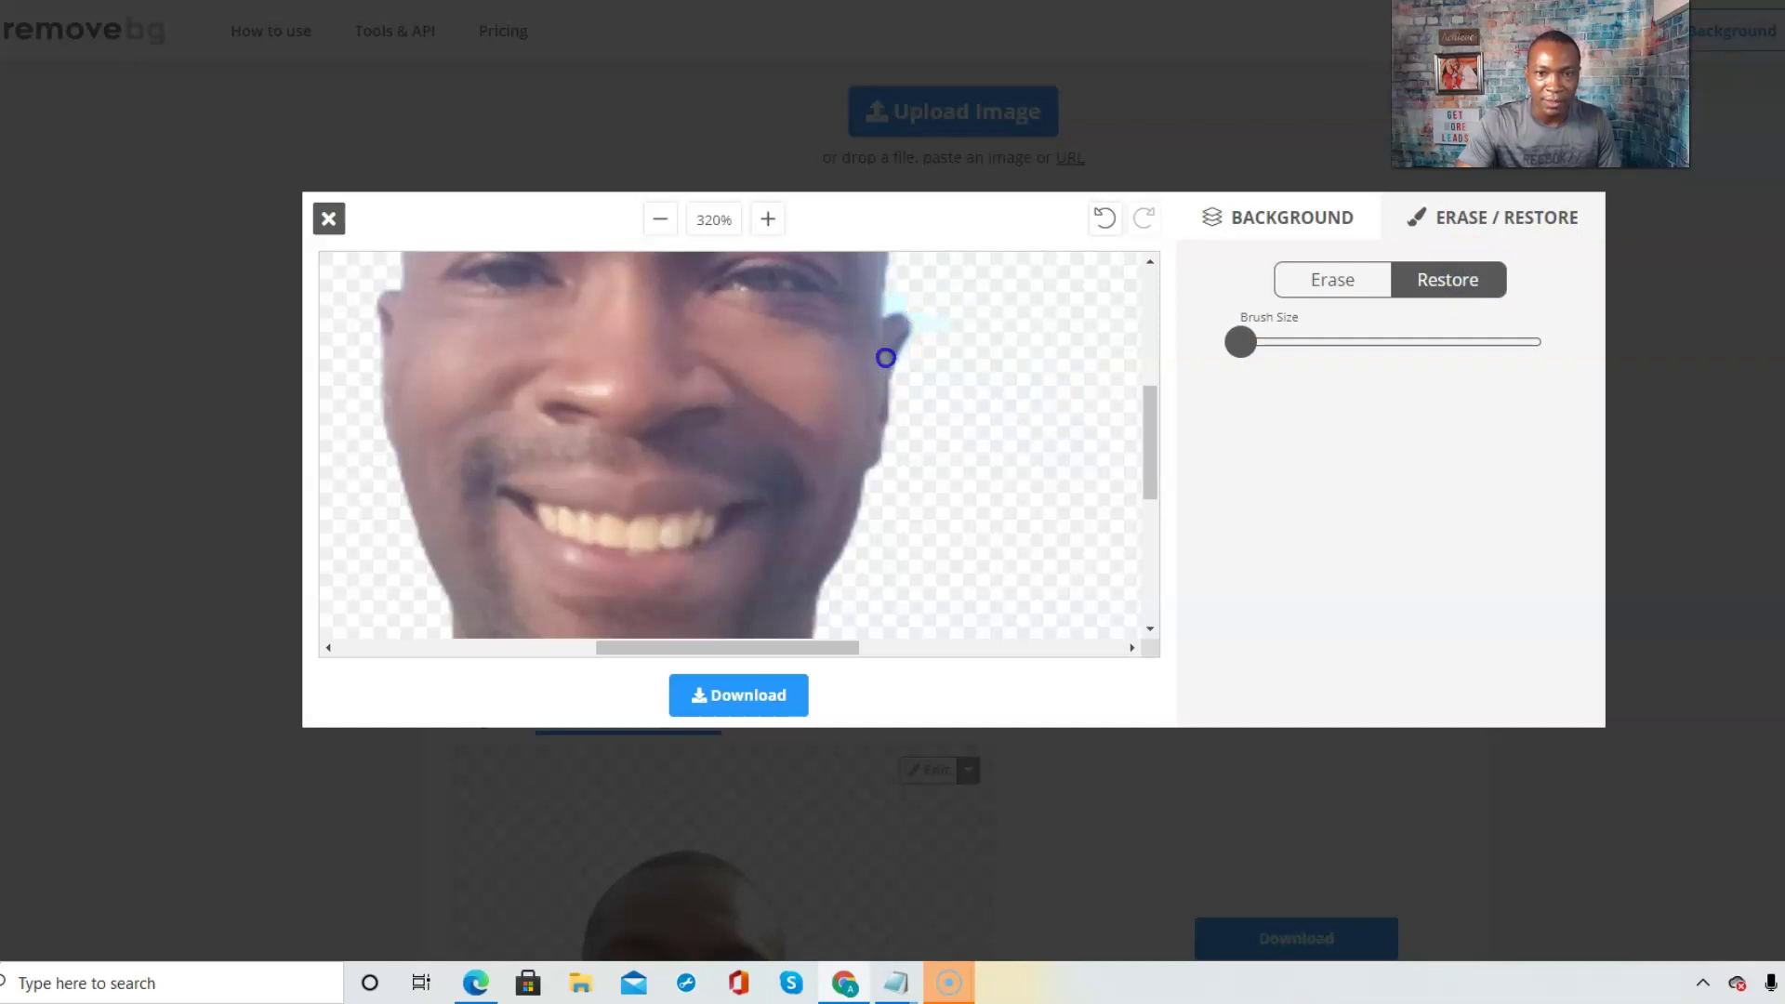
pyautogui.click(1332, 279)
pyautogui.click(1244, 343)
pyautogui.click(952, 347)
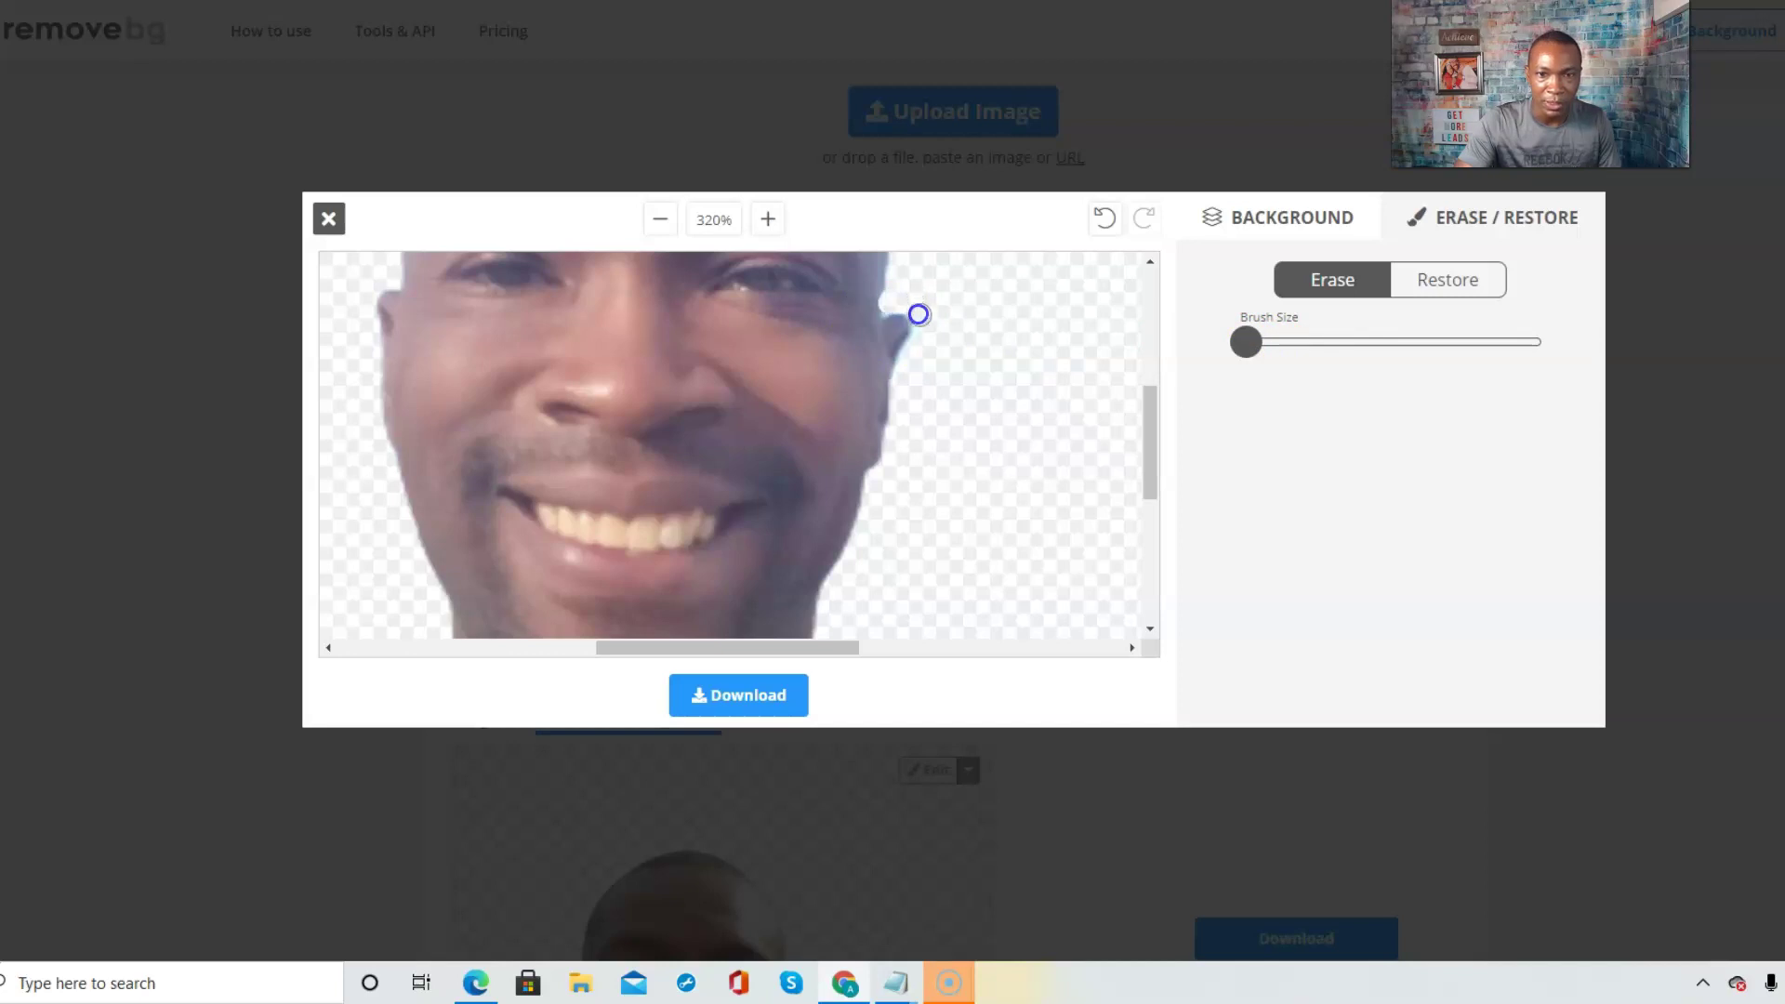
# - Undo the ear edits and return the portrait's zoom to 100%
pyautogui.click(1108, 215)
pyautogui.click(1109, 216)
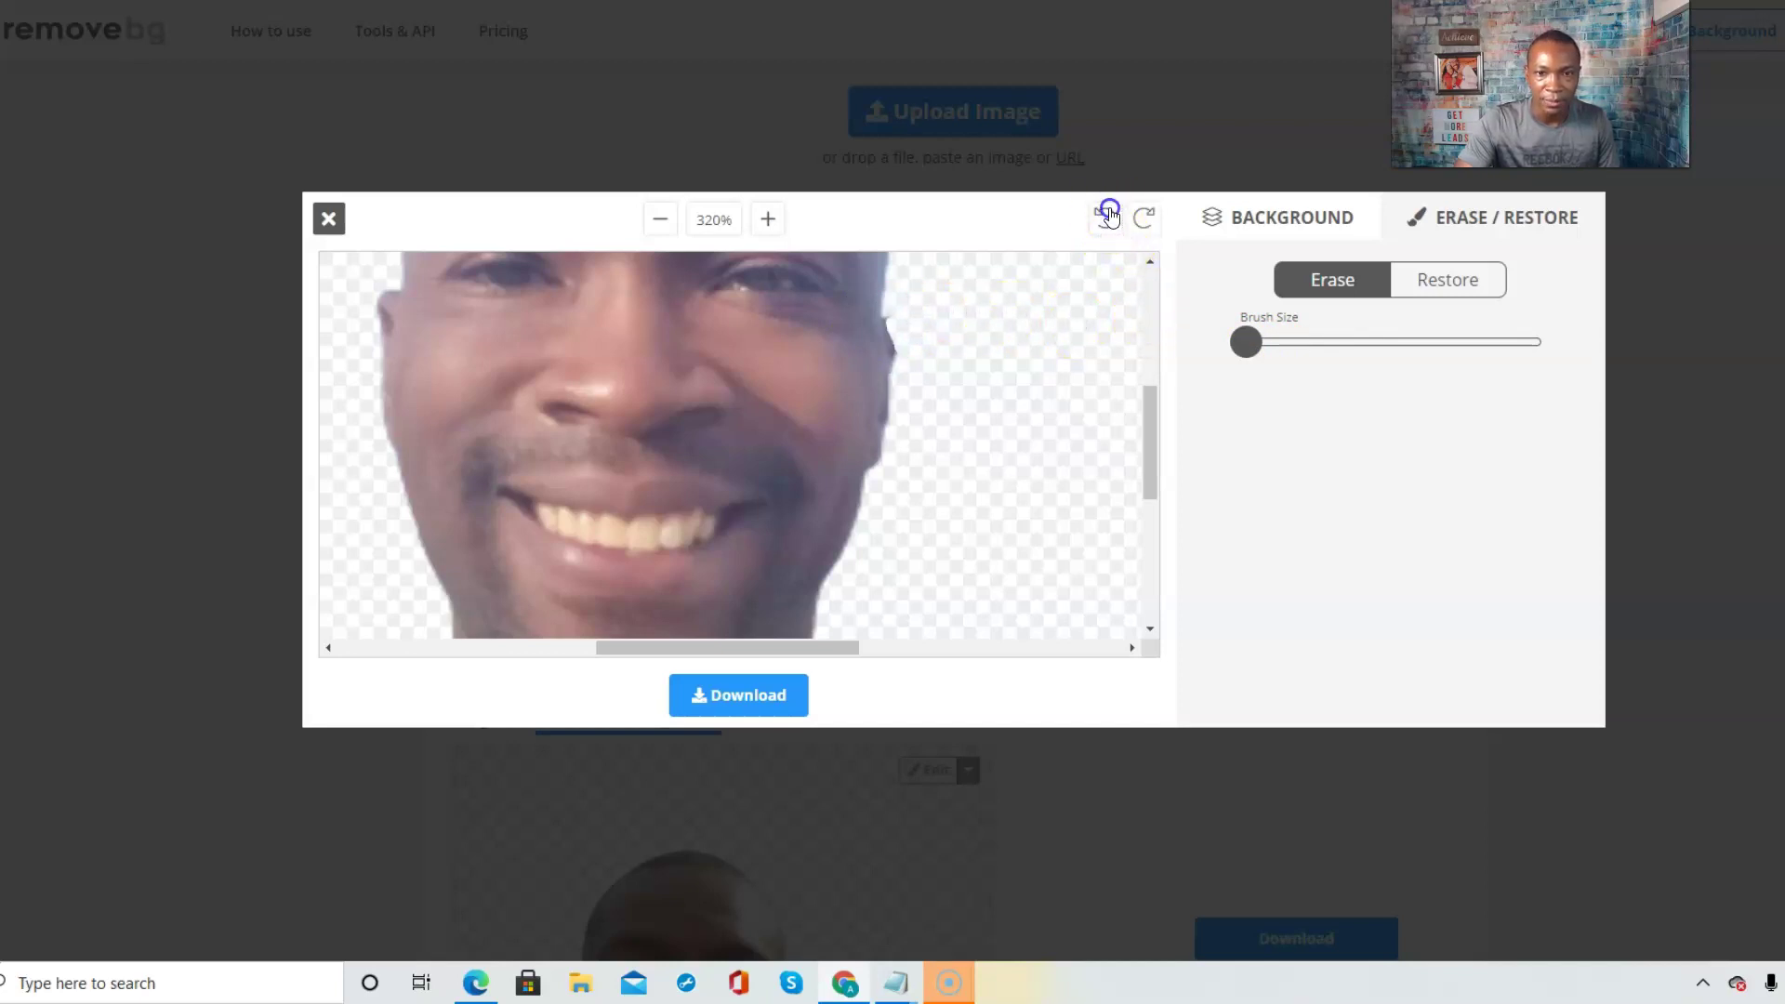
pyautogui.click(662, 219)
pyautogui.click(666, 218)
pyautogui.click(657, 218)
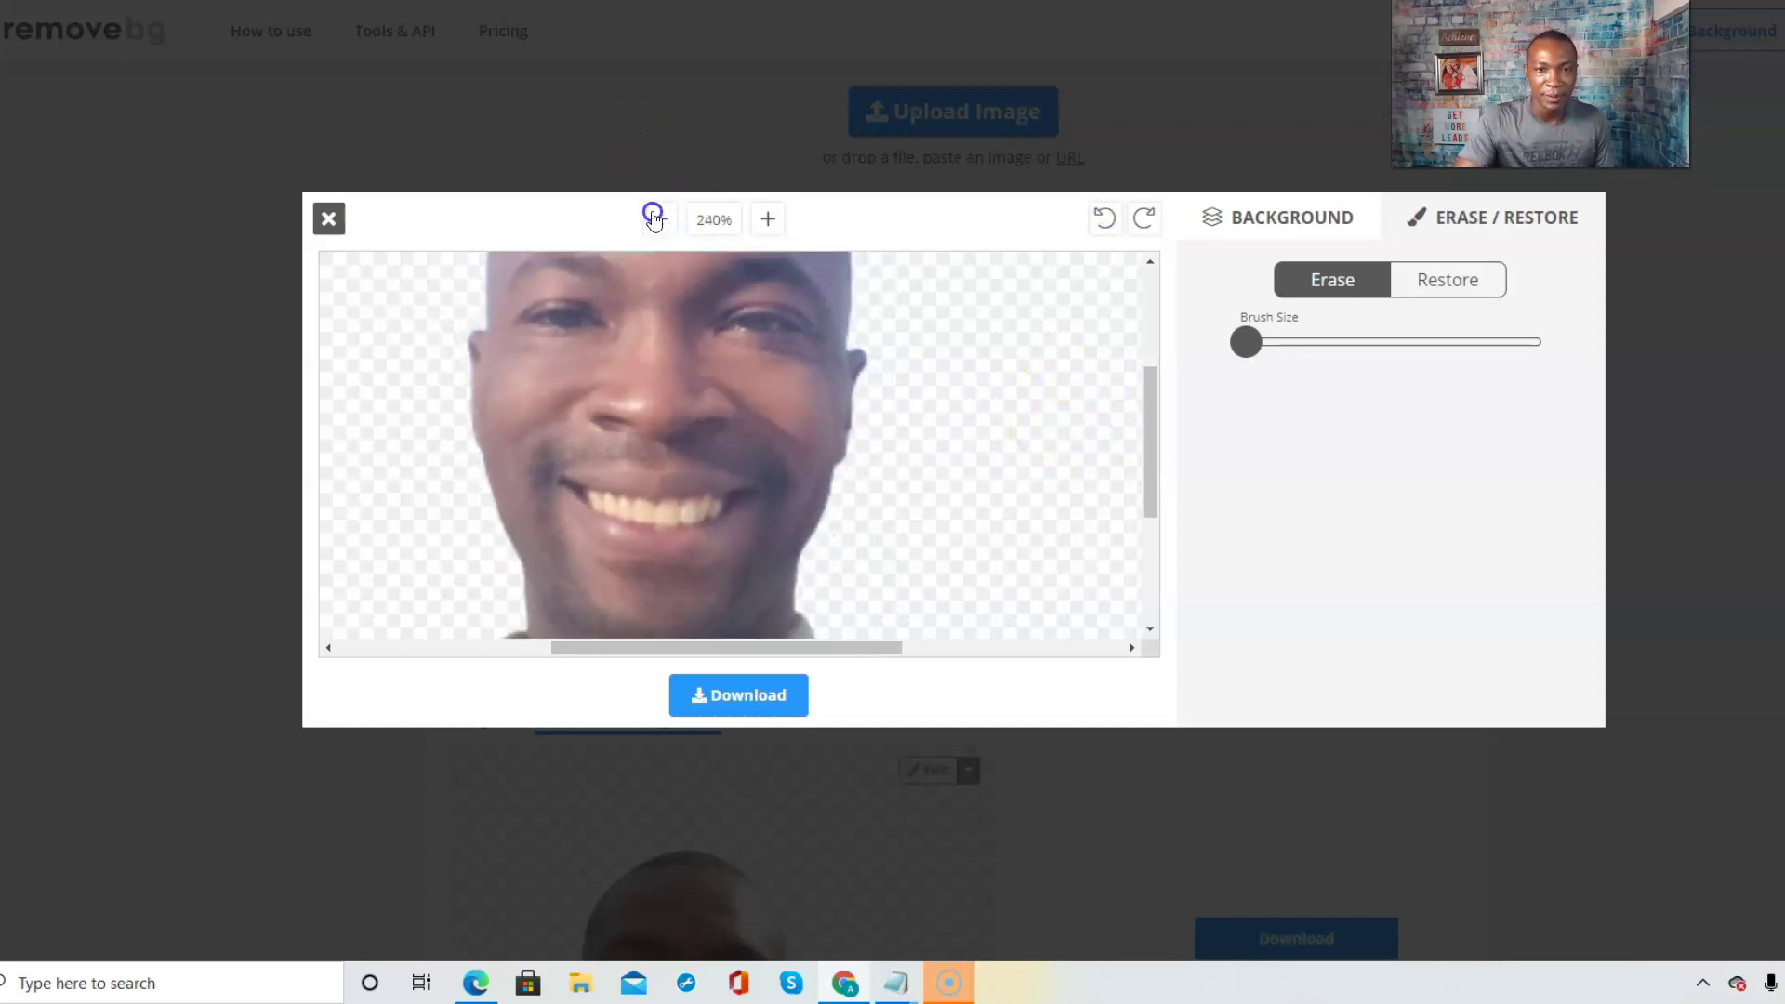
pyautogui.click(658, 217)
pyautogui.click(656, 218)
pyautogui.click(653, 217)
pyautogui.click(653, 217)
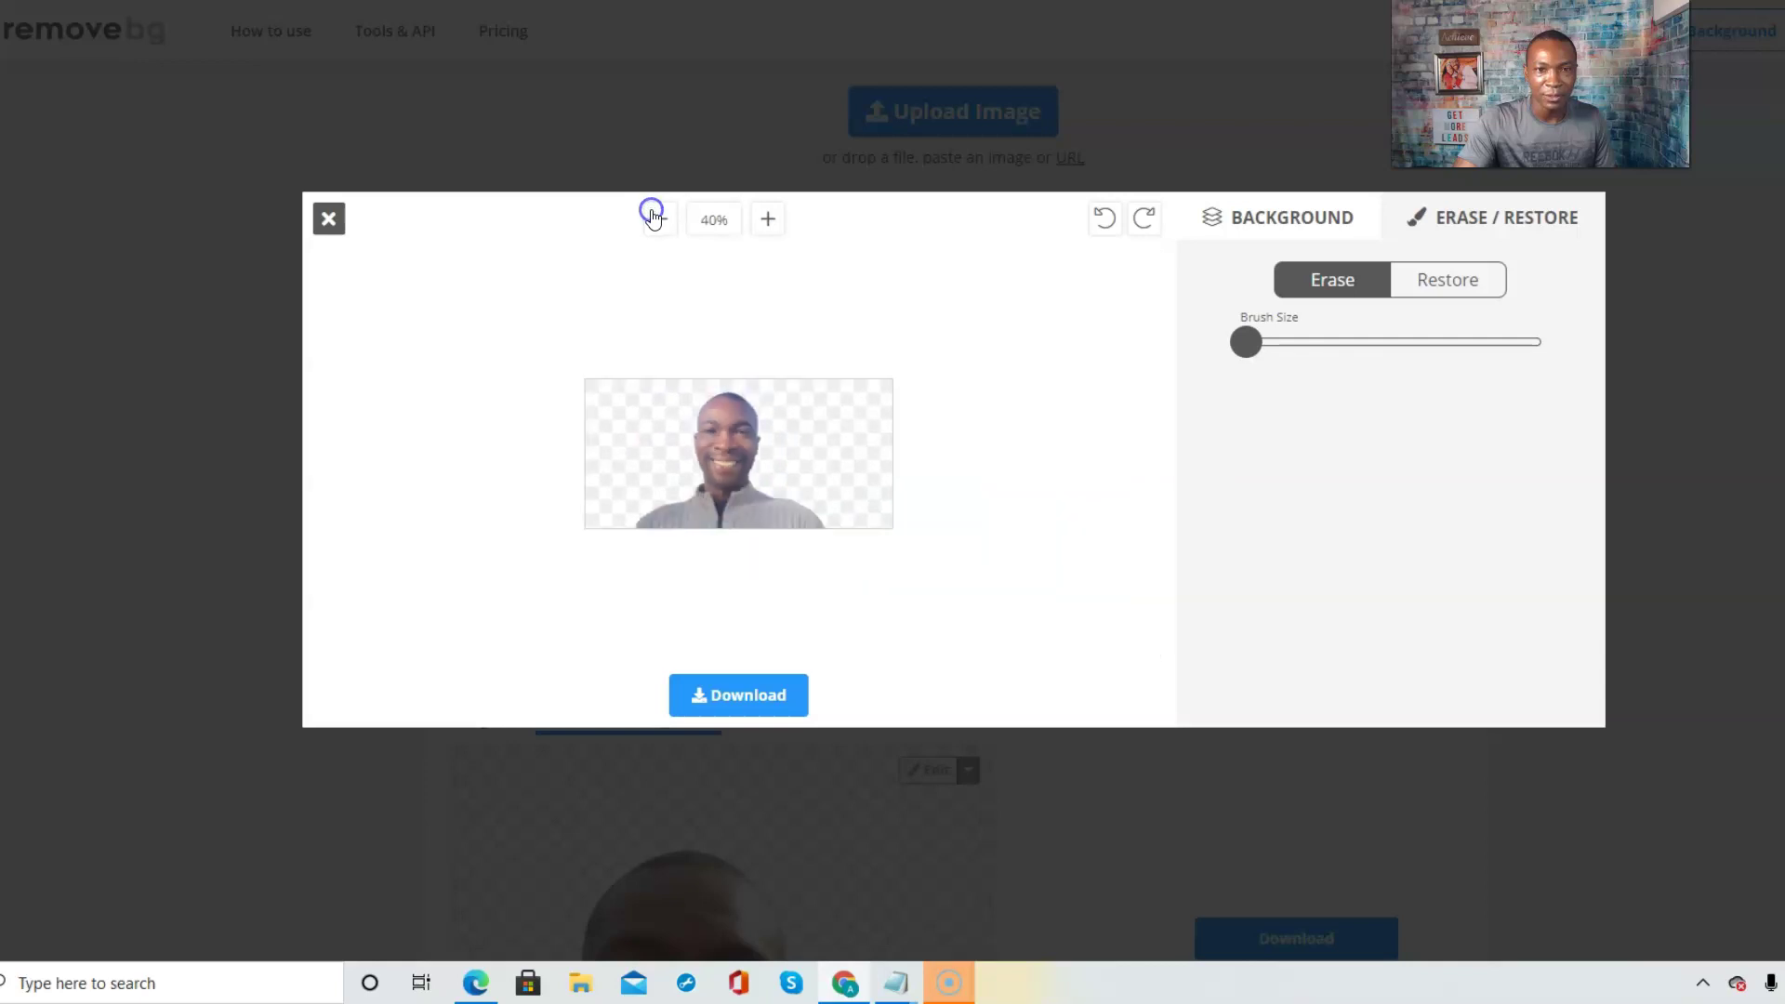
pyautogui.click(770, 219)
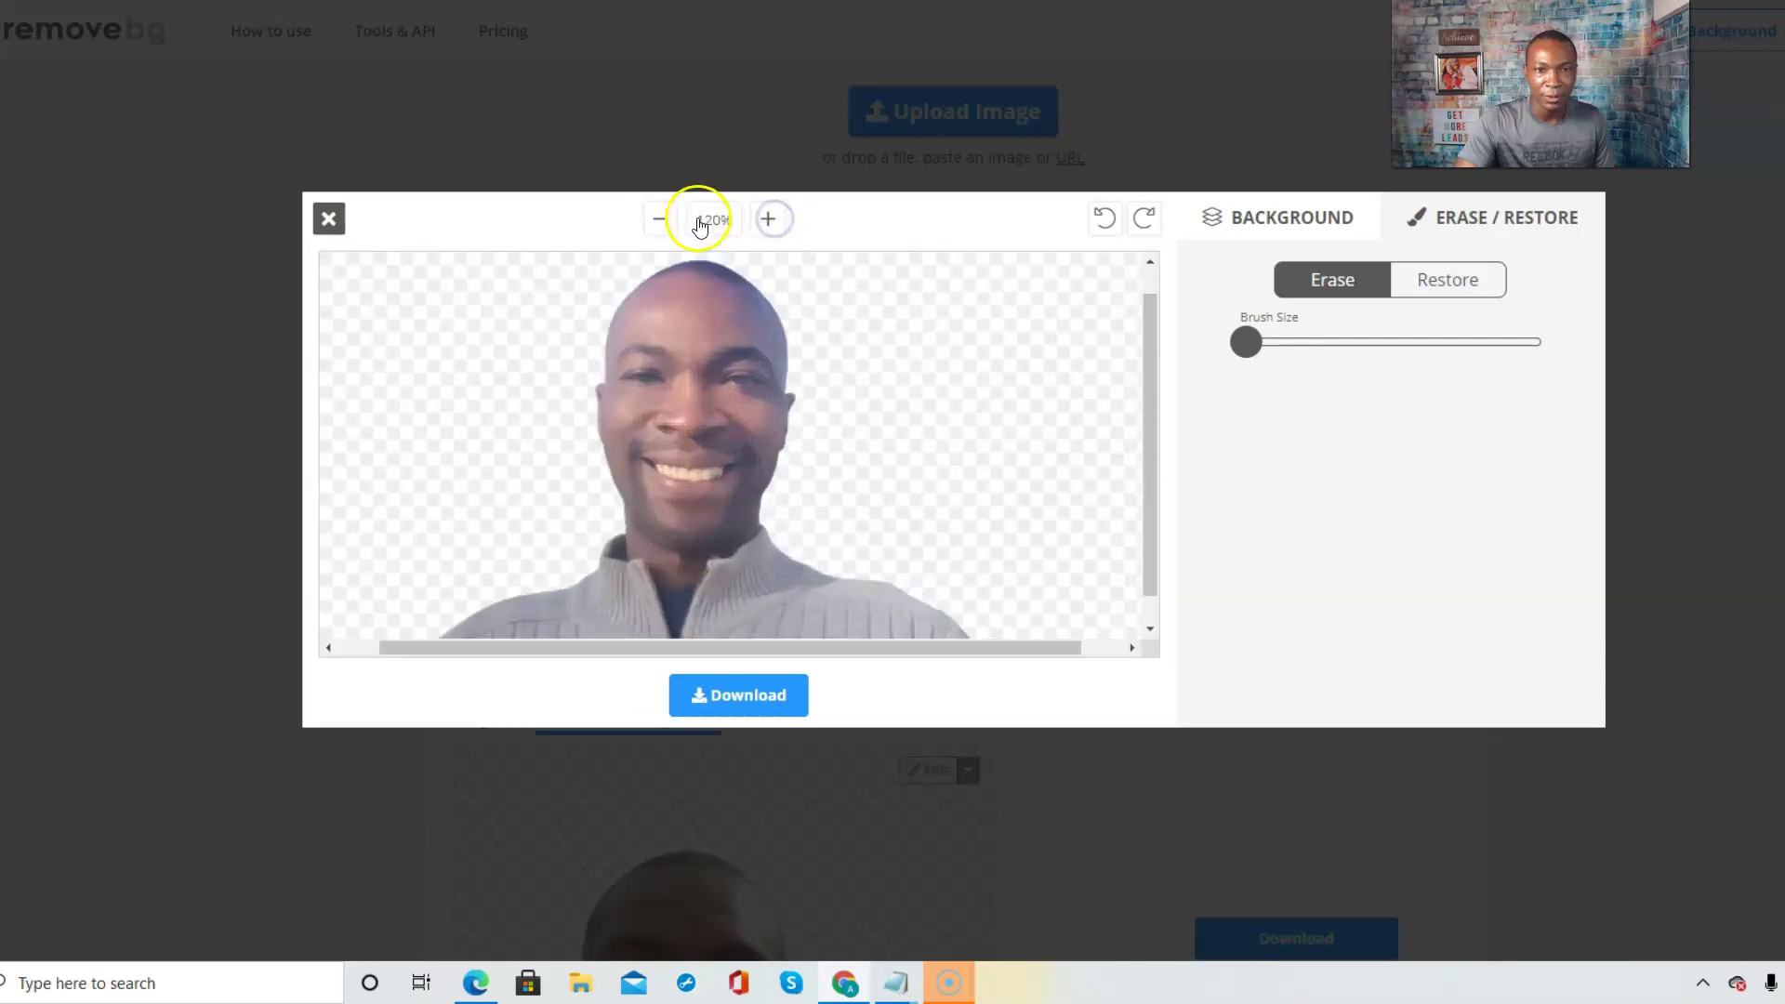
pyautogui.click(659, 217)
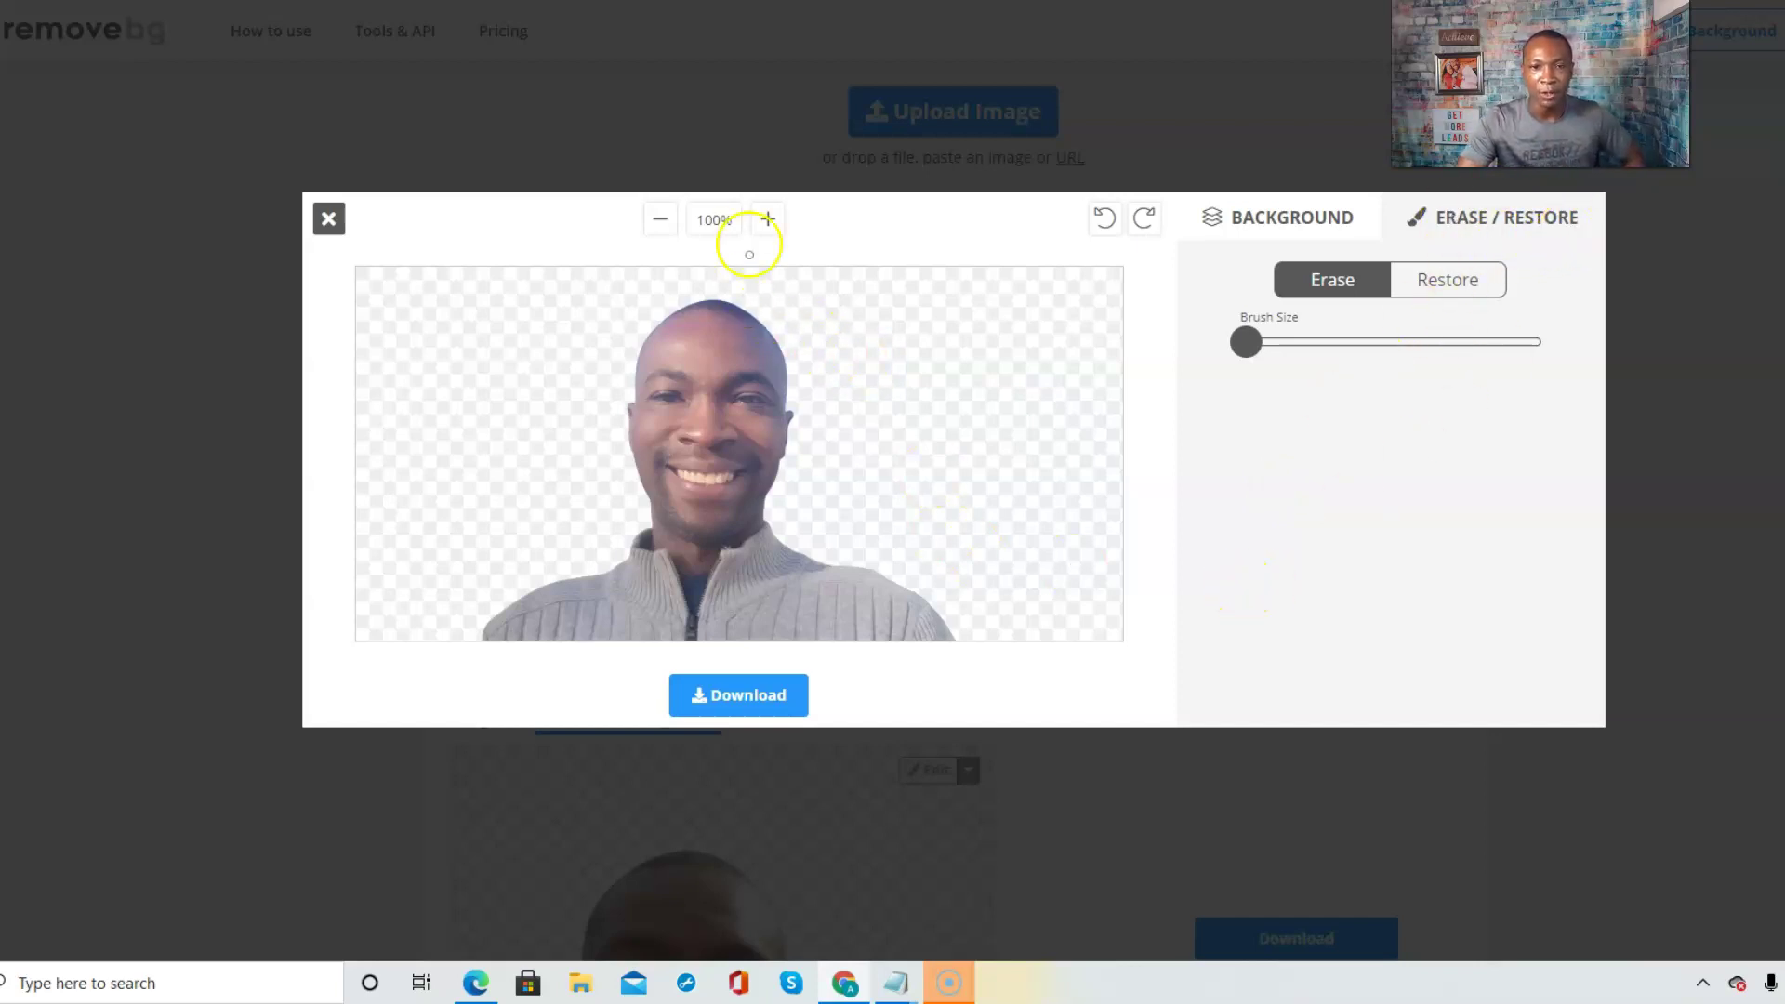
# - Download the edited portrait cutout and open the downloaded PNG in the Photos viewer
pyautogui.click(768, 218)
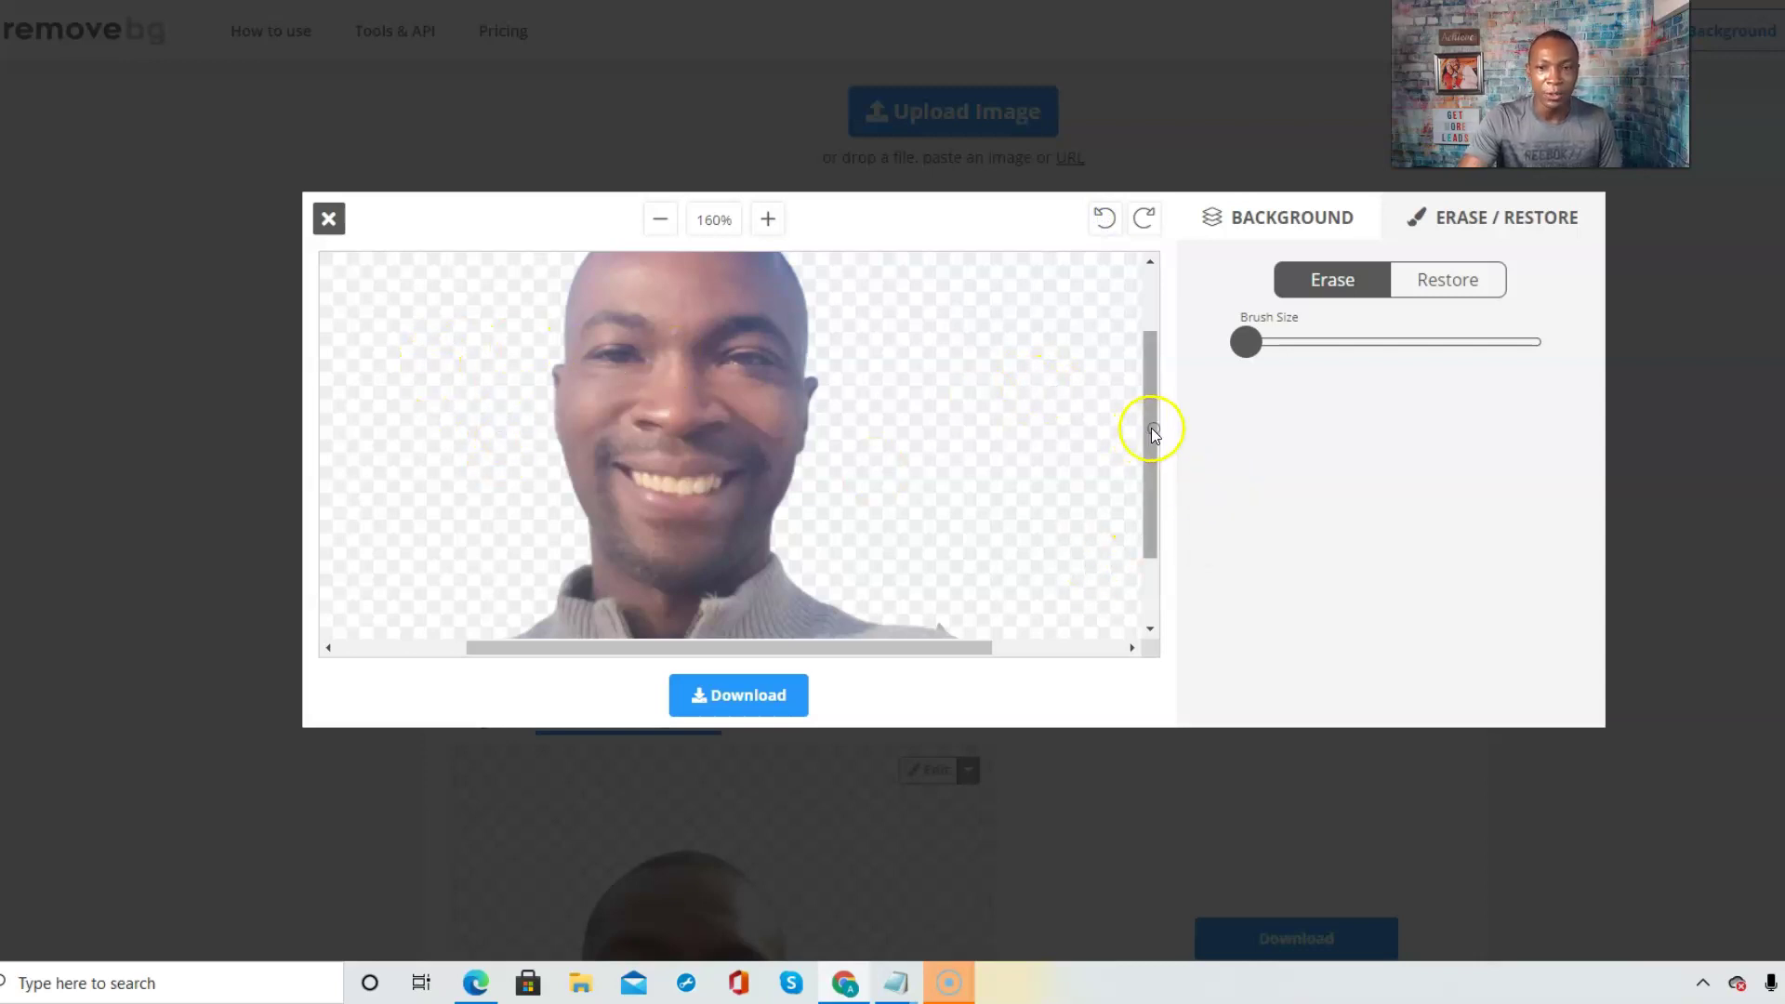
pyautogui.click(660, 221)
pyautogui.click(660, 221)
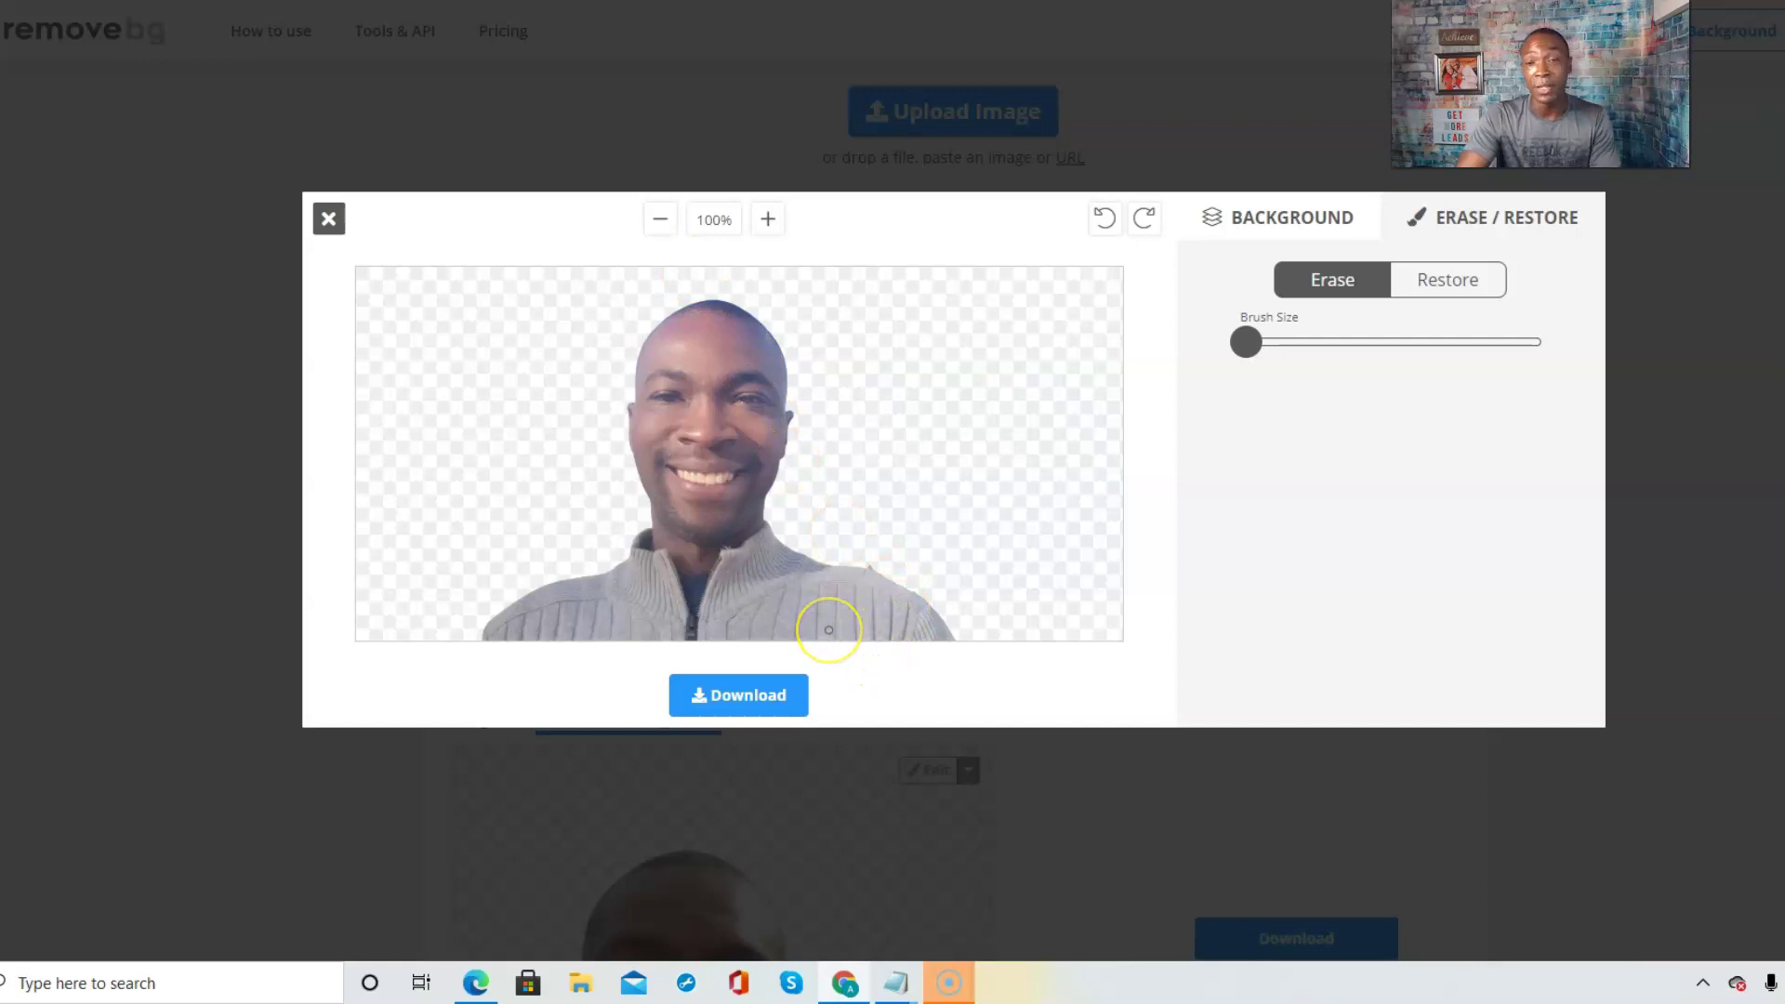
pyautogui.click(750, 703)
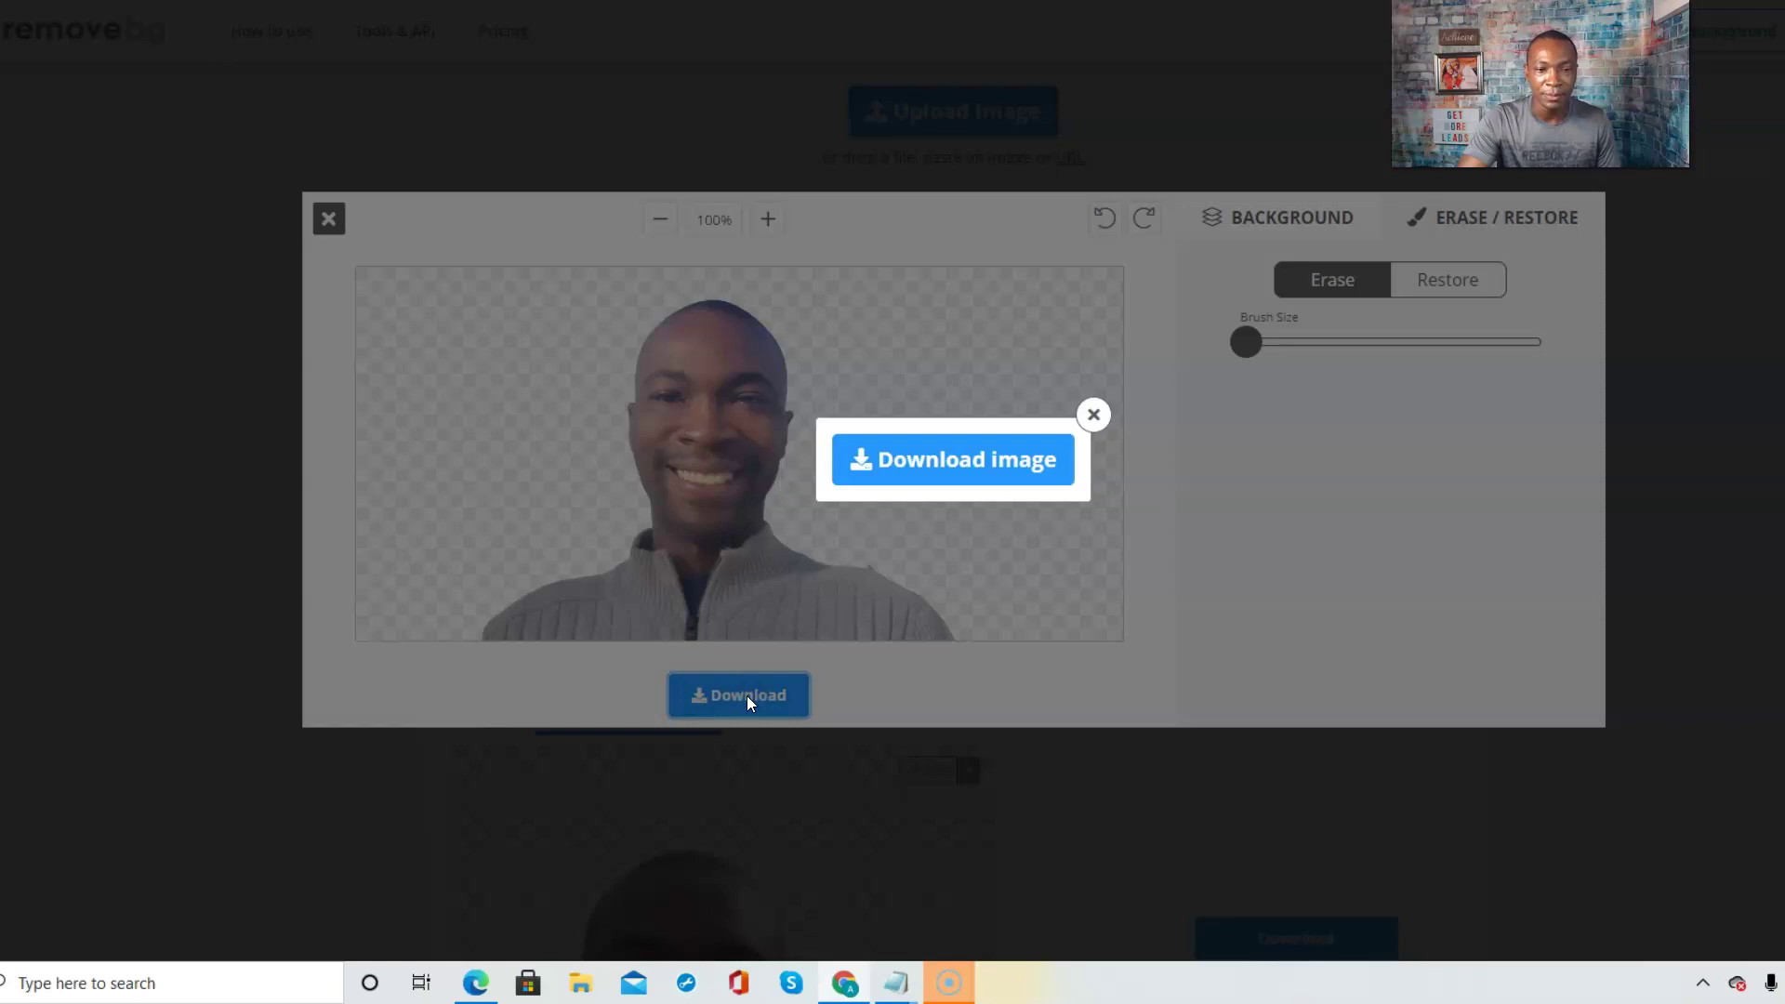
pyautogui.click(962, 465)
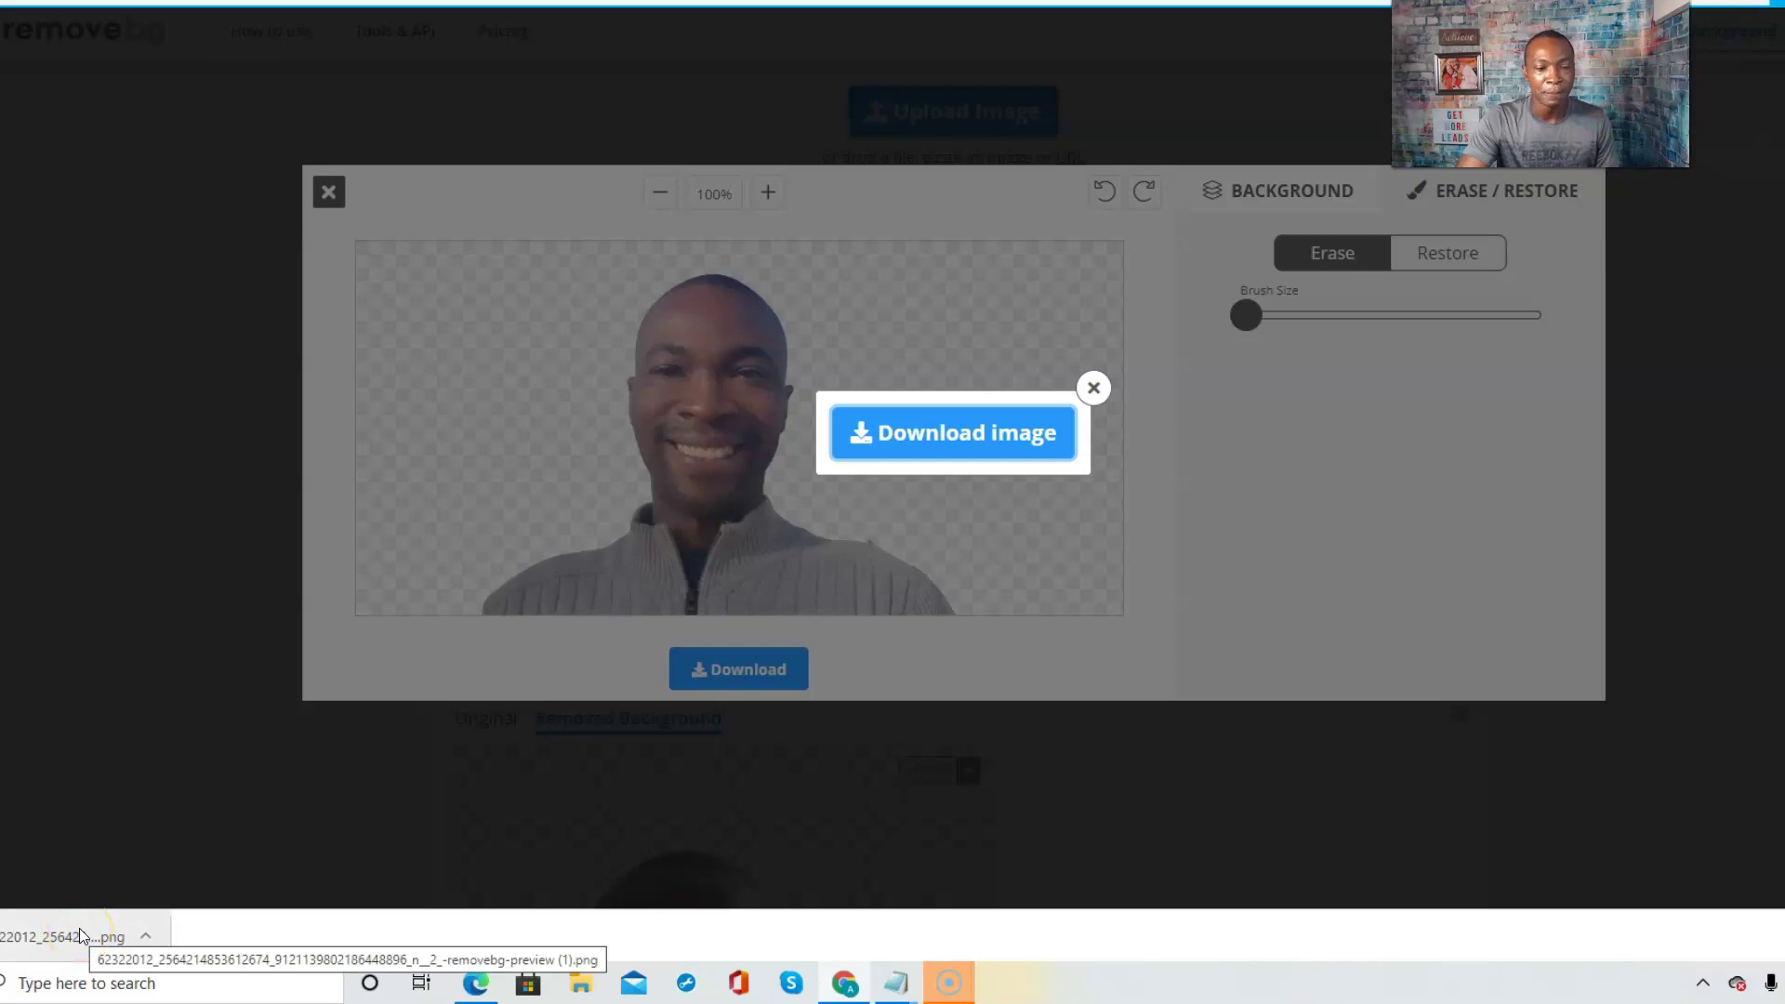
pyautogui.click(80, 928)
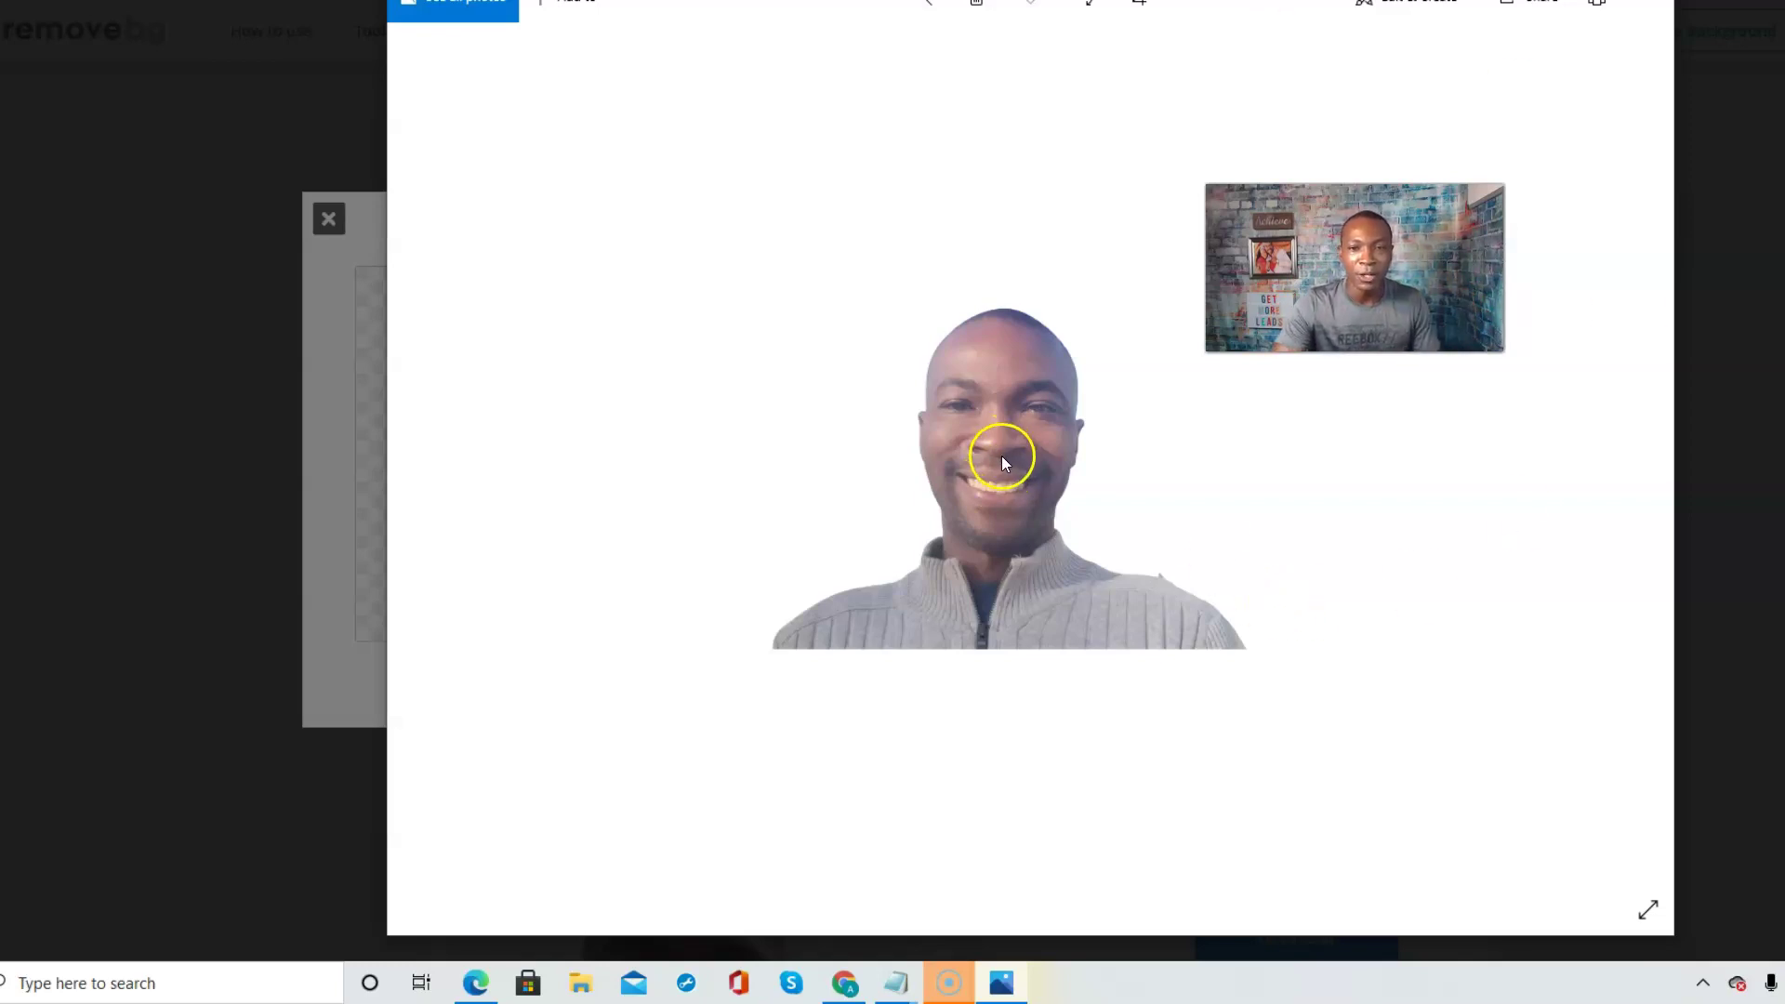
# - Save a PNG copy in Pictures, named "remove" plus the person's first name and 1, and close the viewer
pyautogui.rightClick(1283, 466)
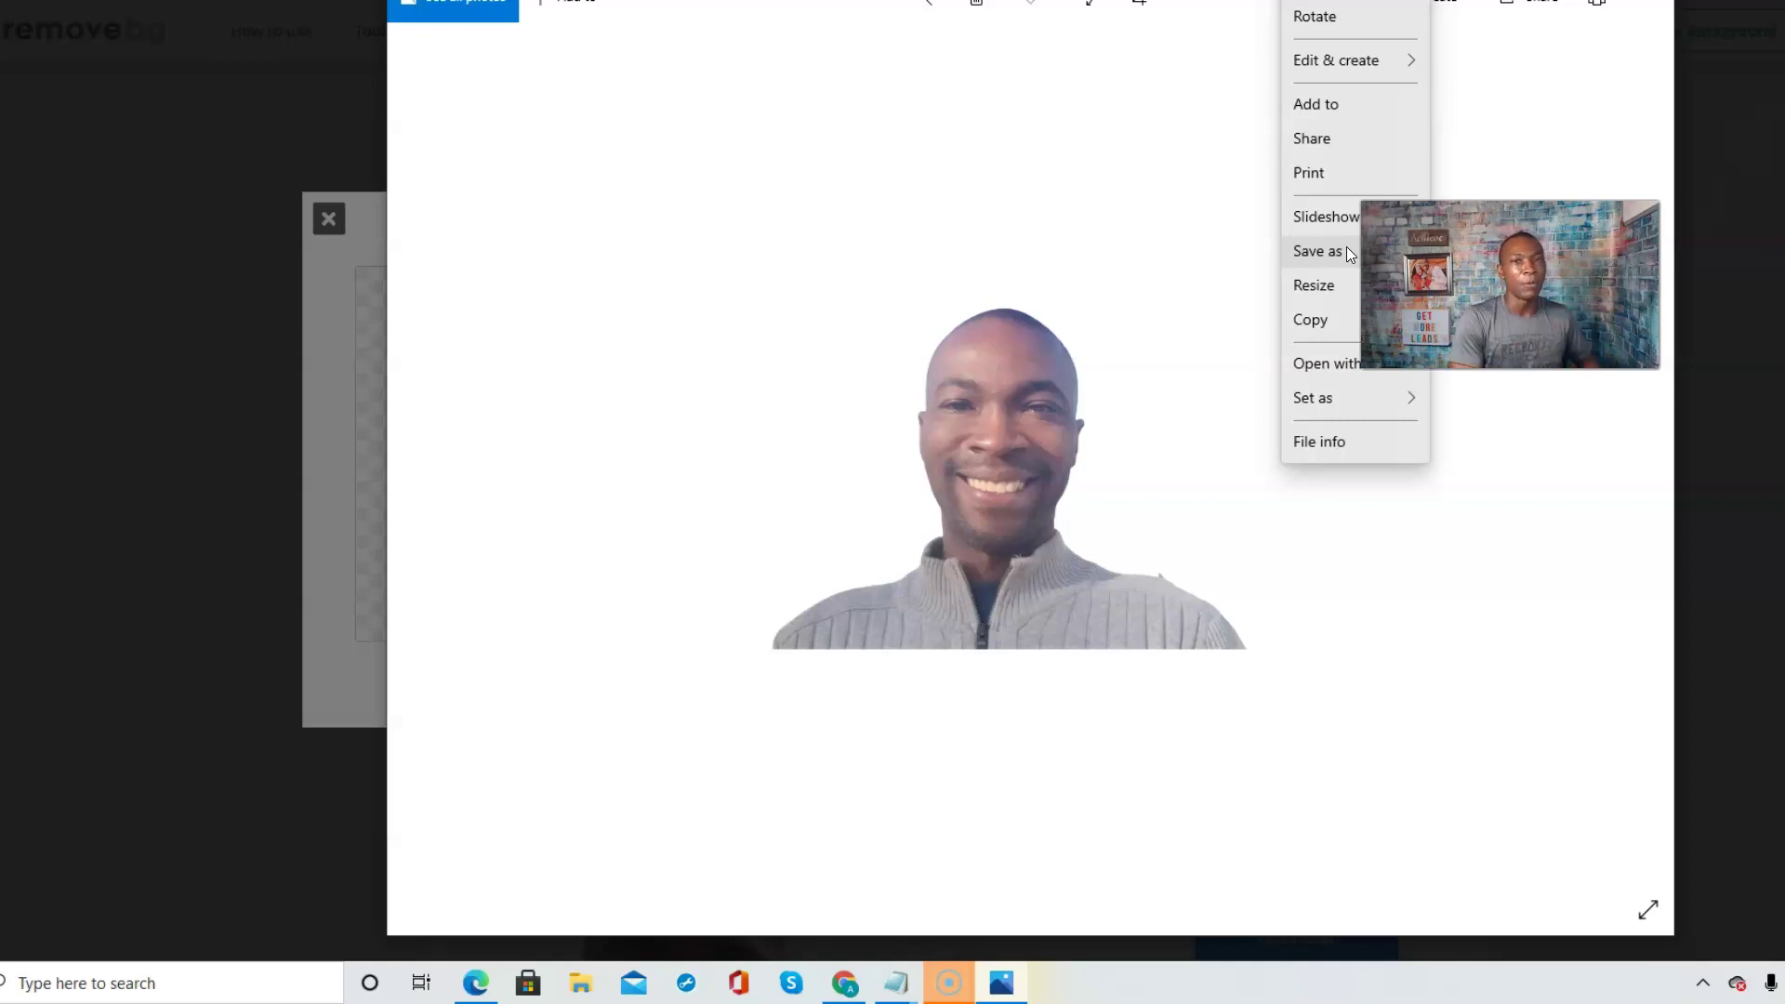
pyautogui.click(1347, 249)
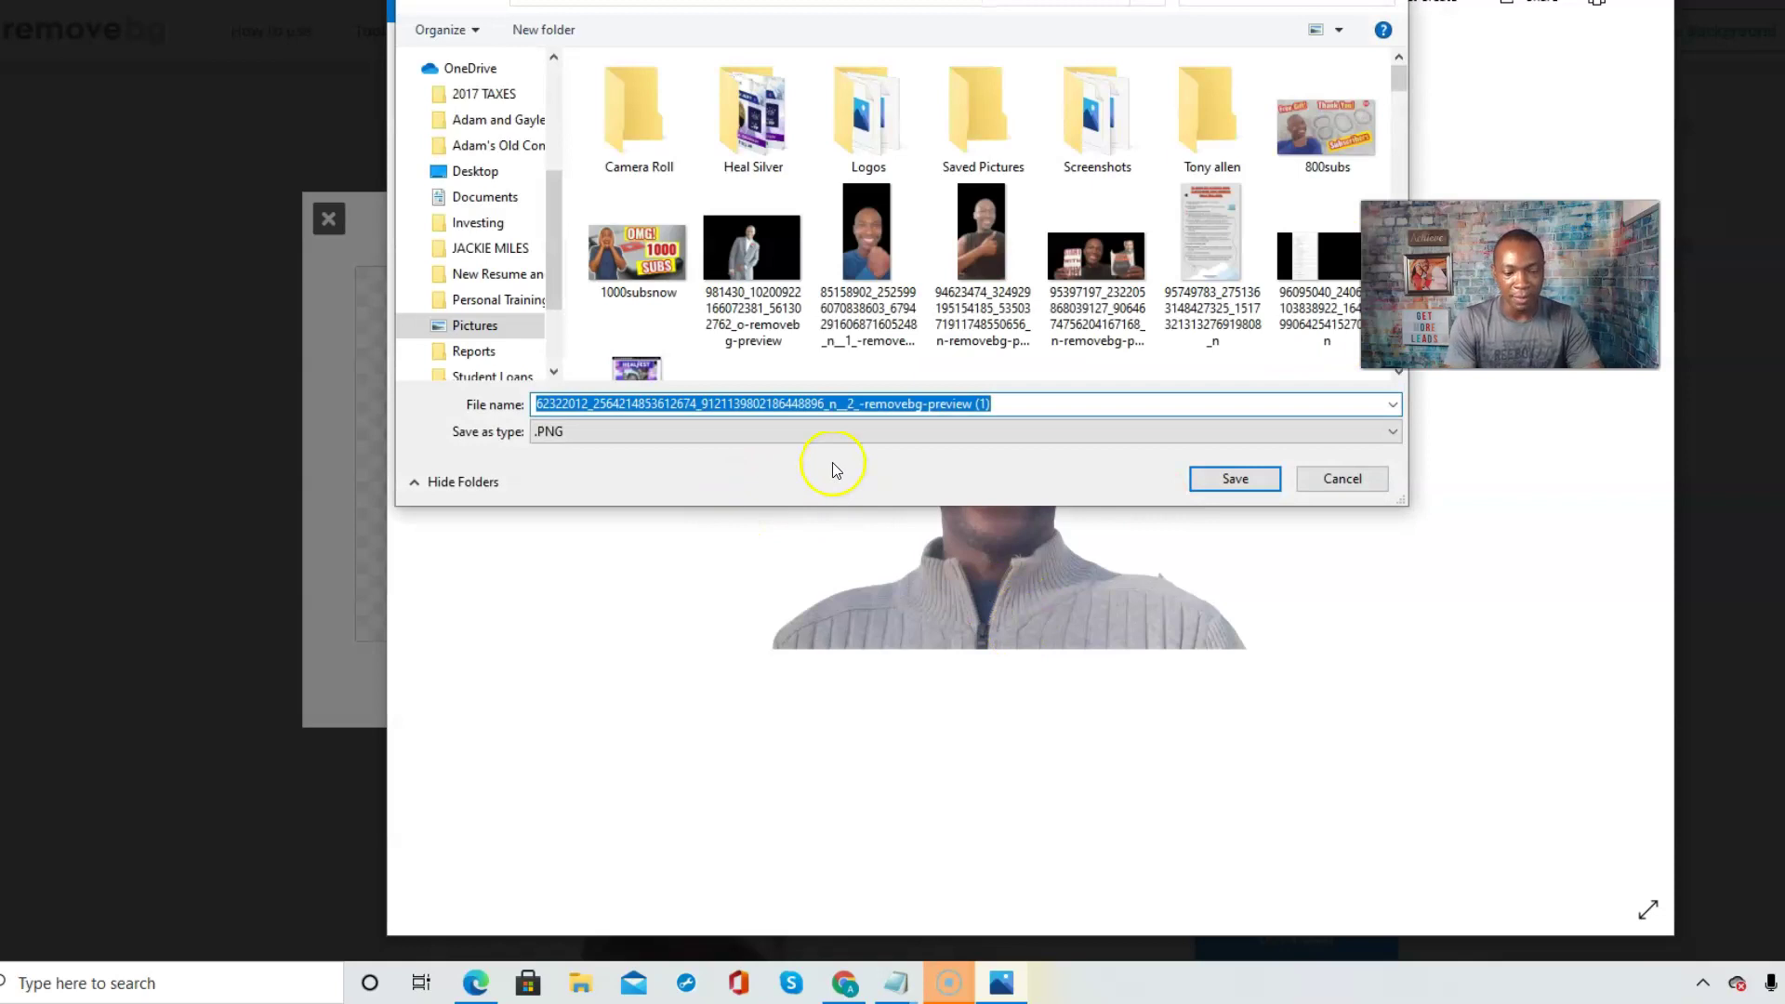
pyautogui.write('remove adam')
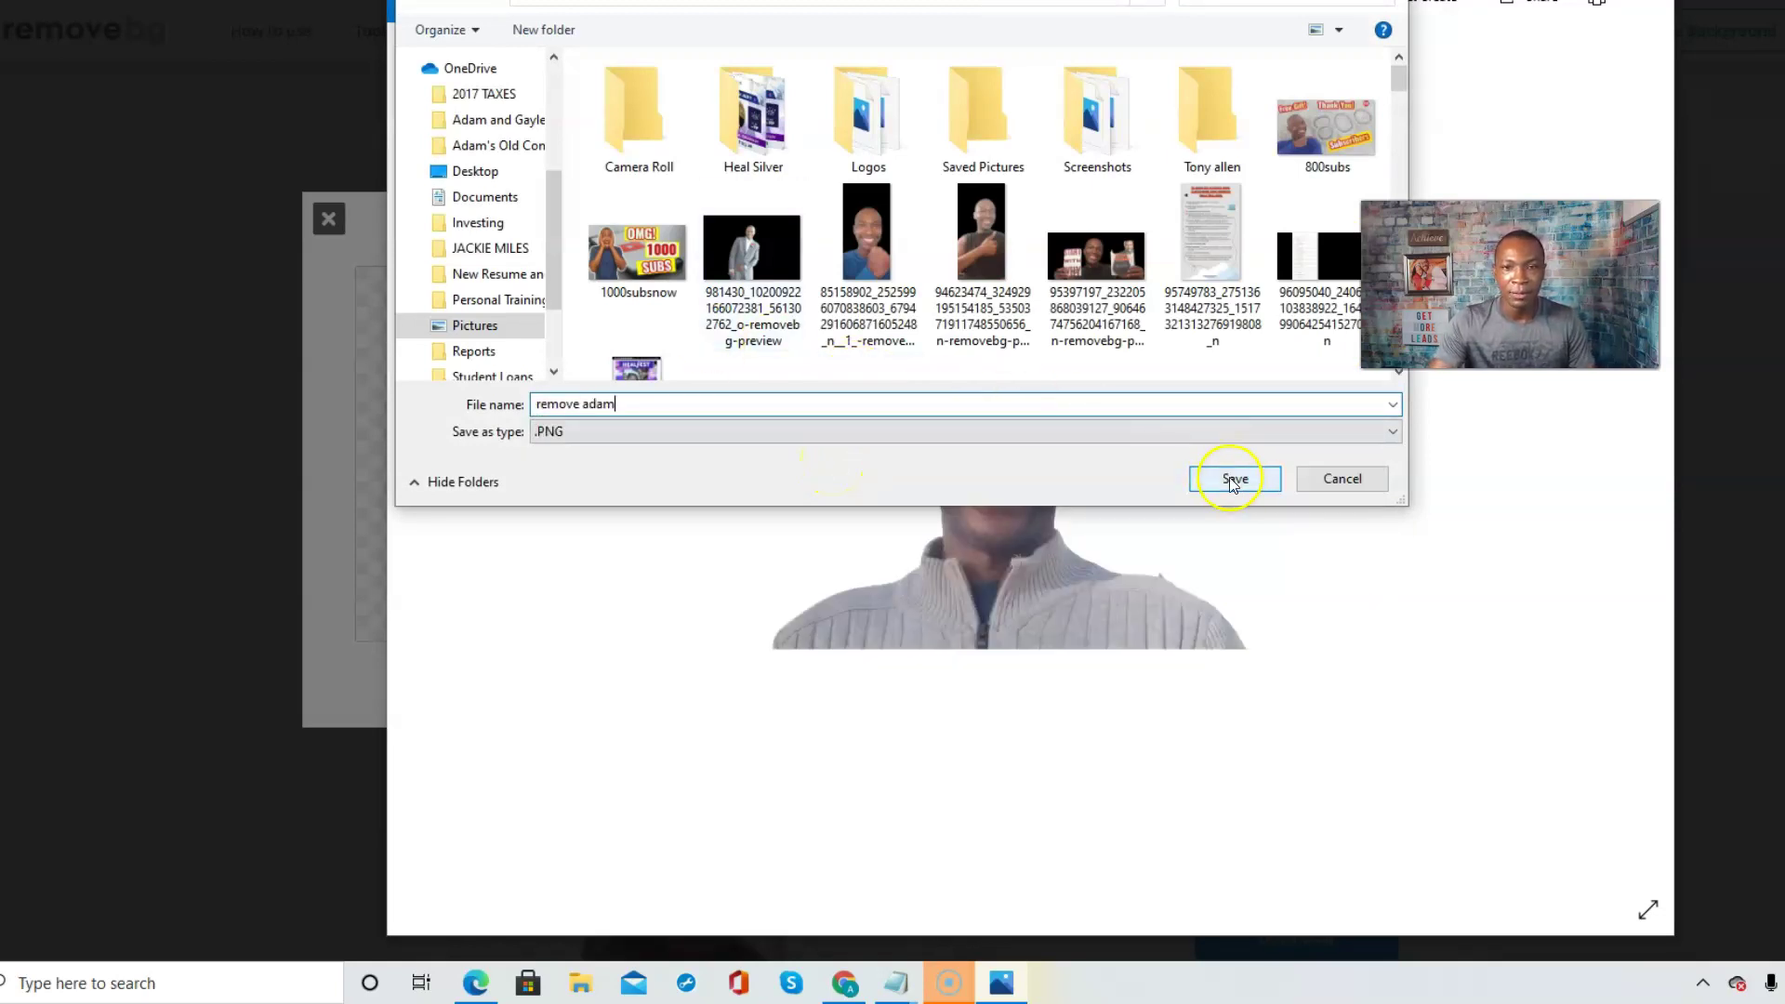
pyautogui.write(' 1')
pyautogui.click(1234, 480)
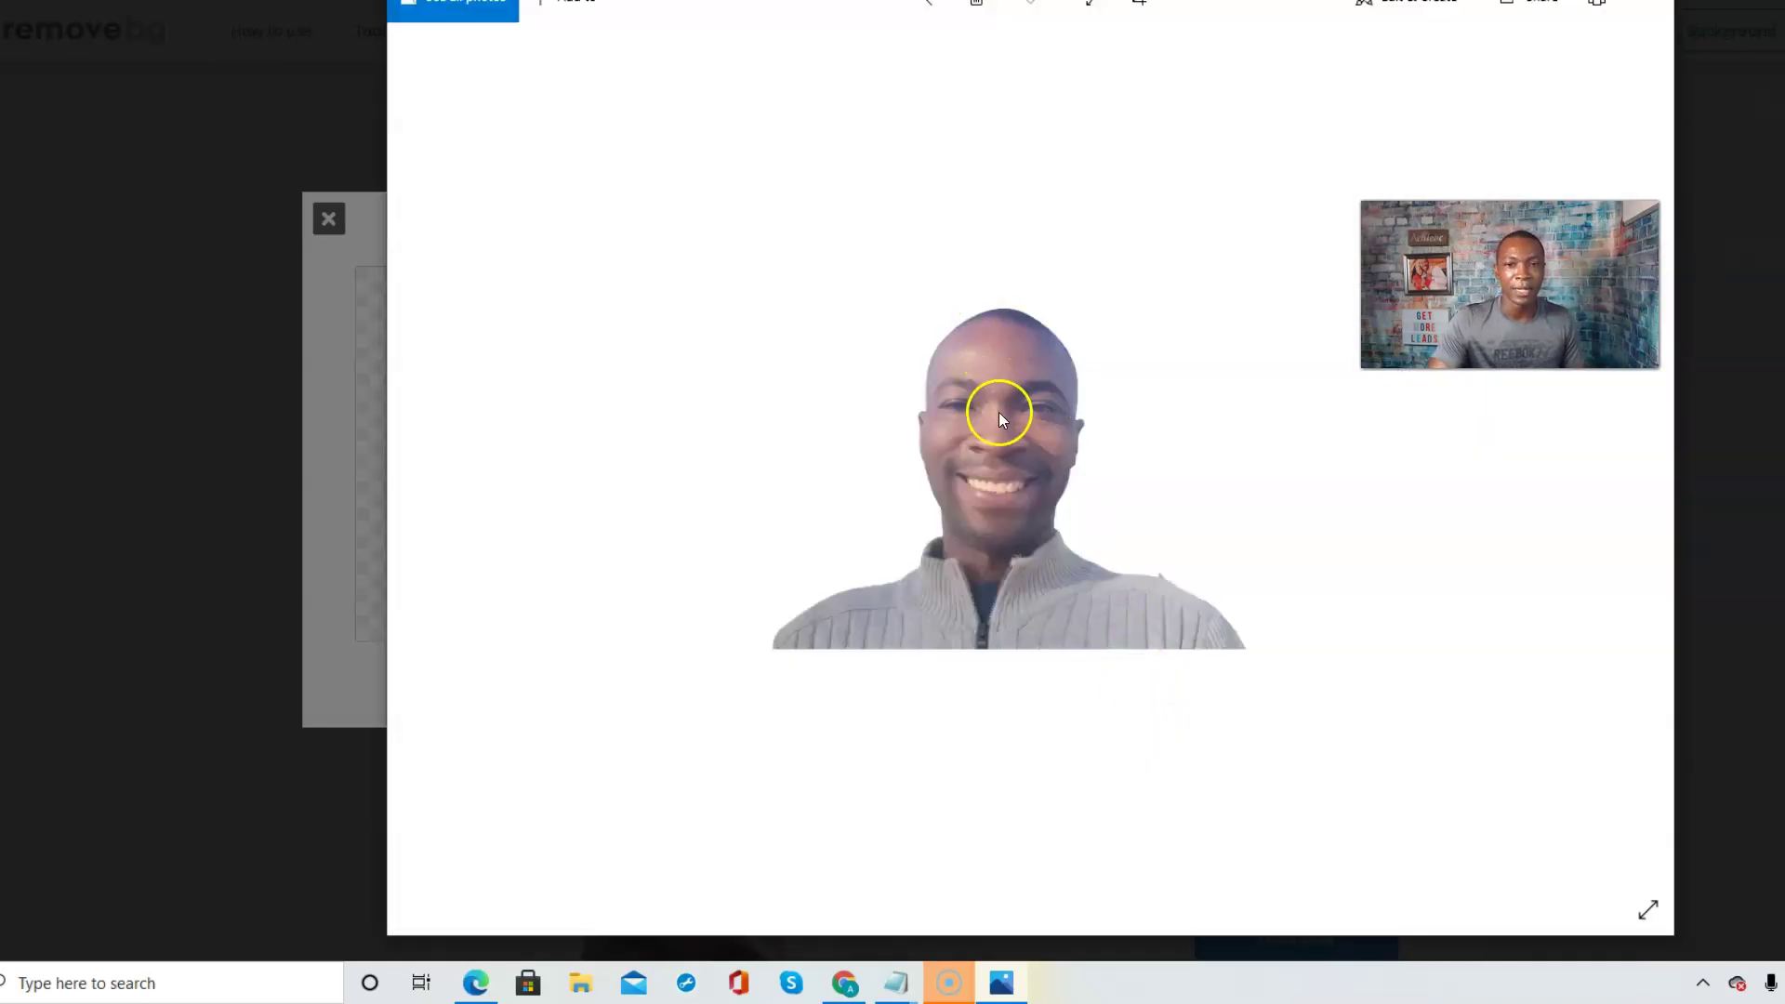
pyautogui.hotkey('alt', 'F4')
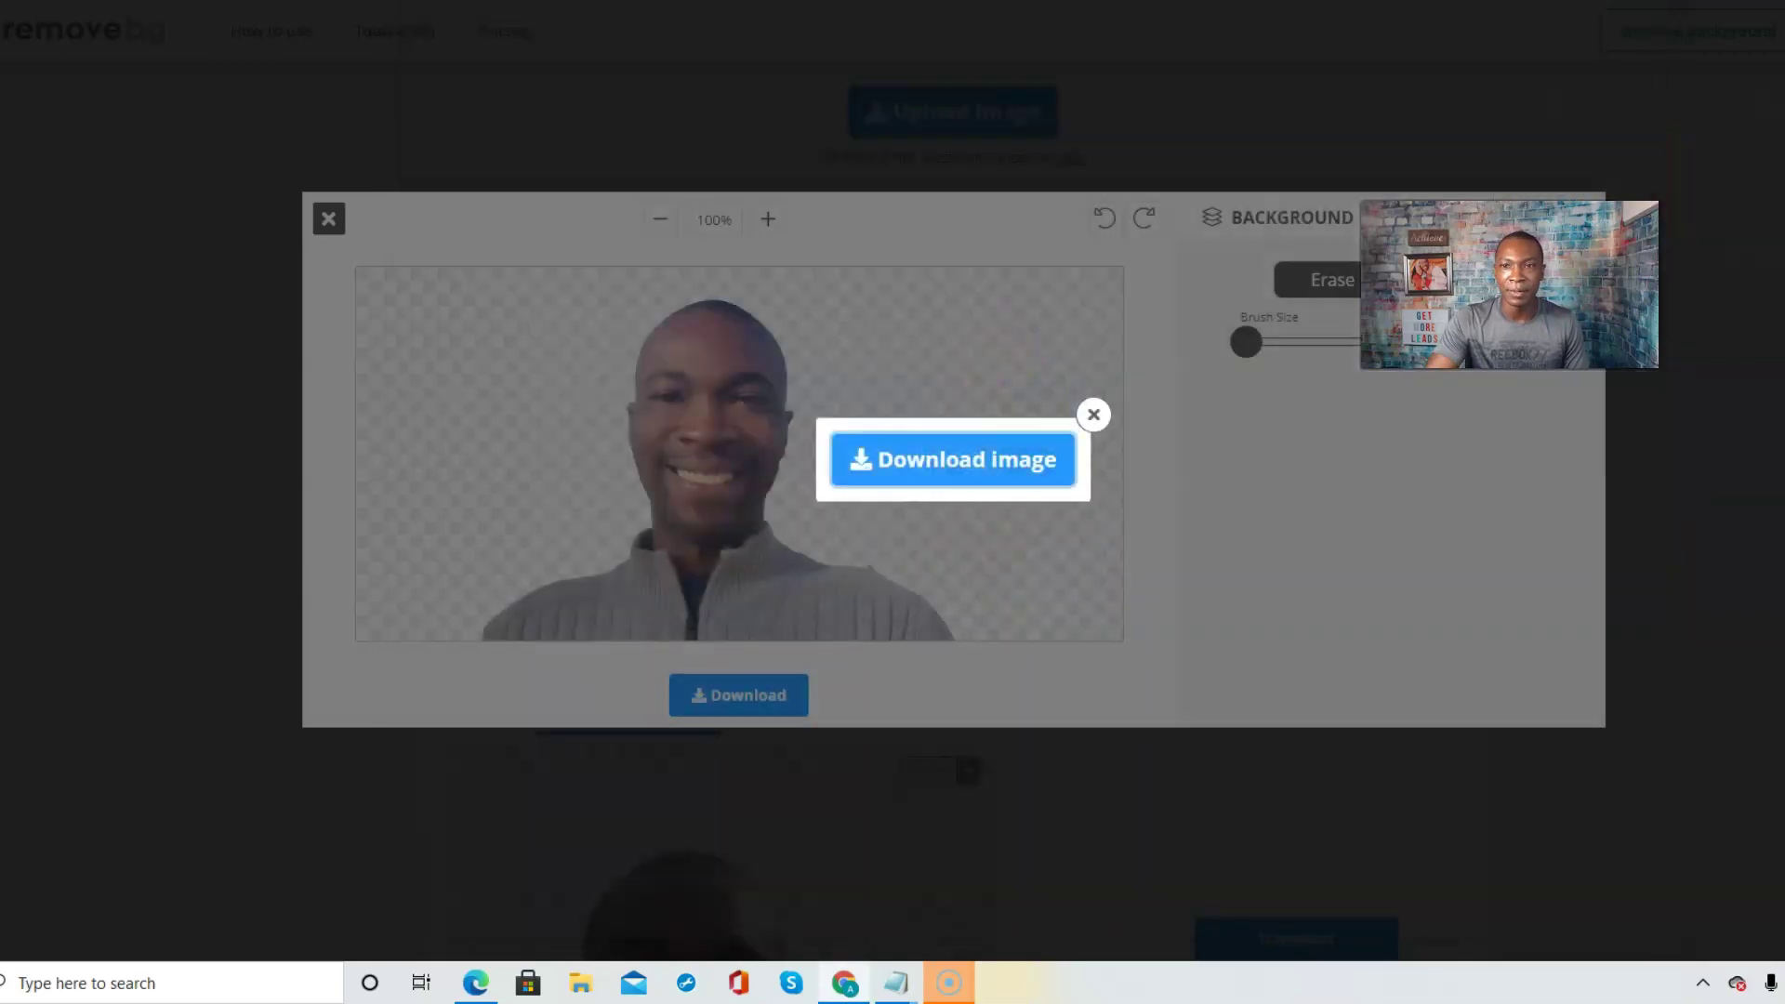
# - Close the download prompt and the portrait editor to return to the list of processed images
pyautogui.click(344, 220)
pyautogui.click(1094, 415)
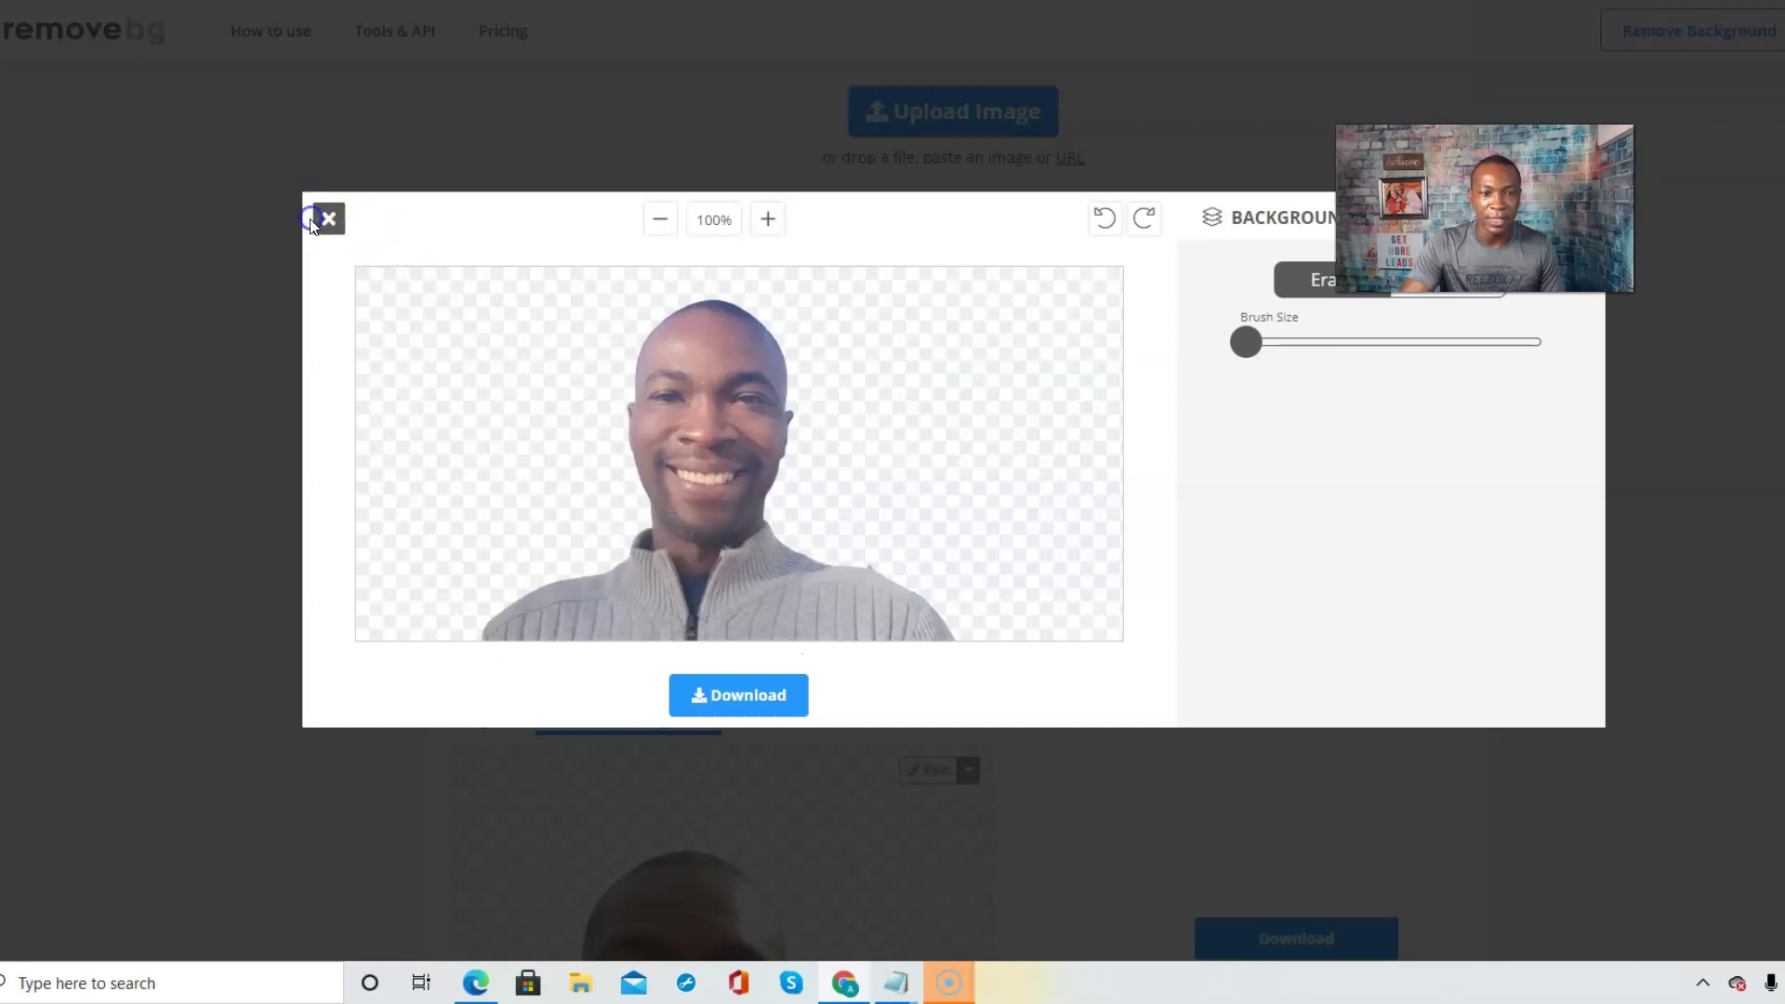
pyautogui.click(329, 210)
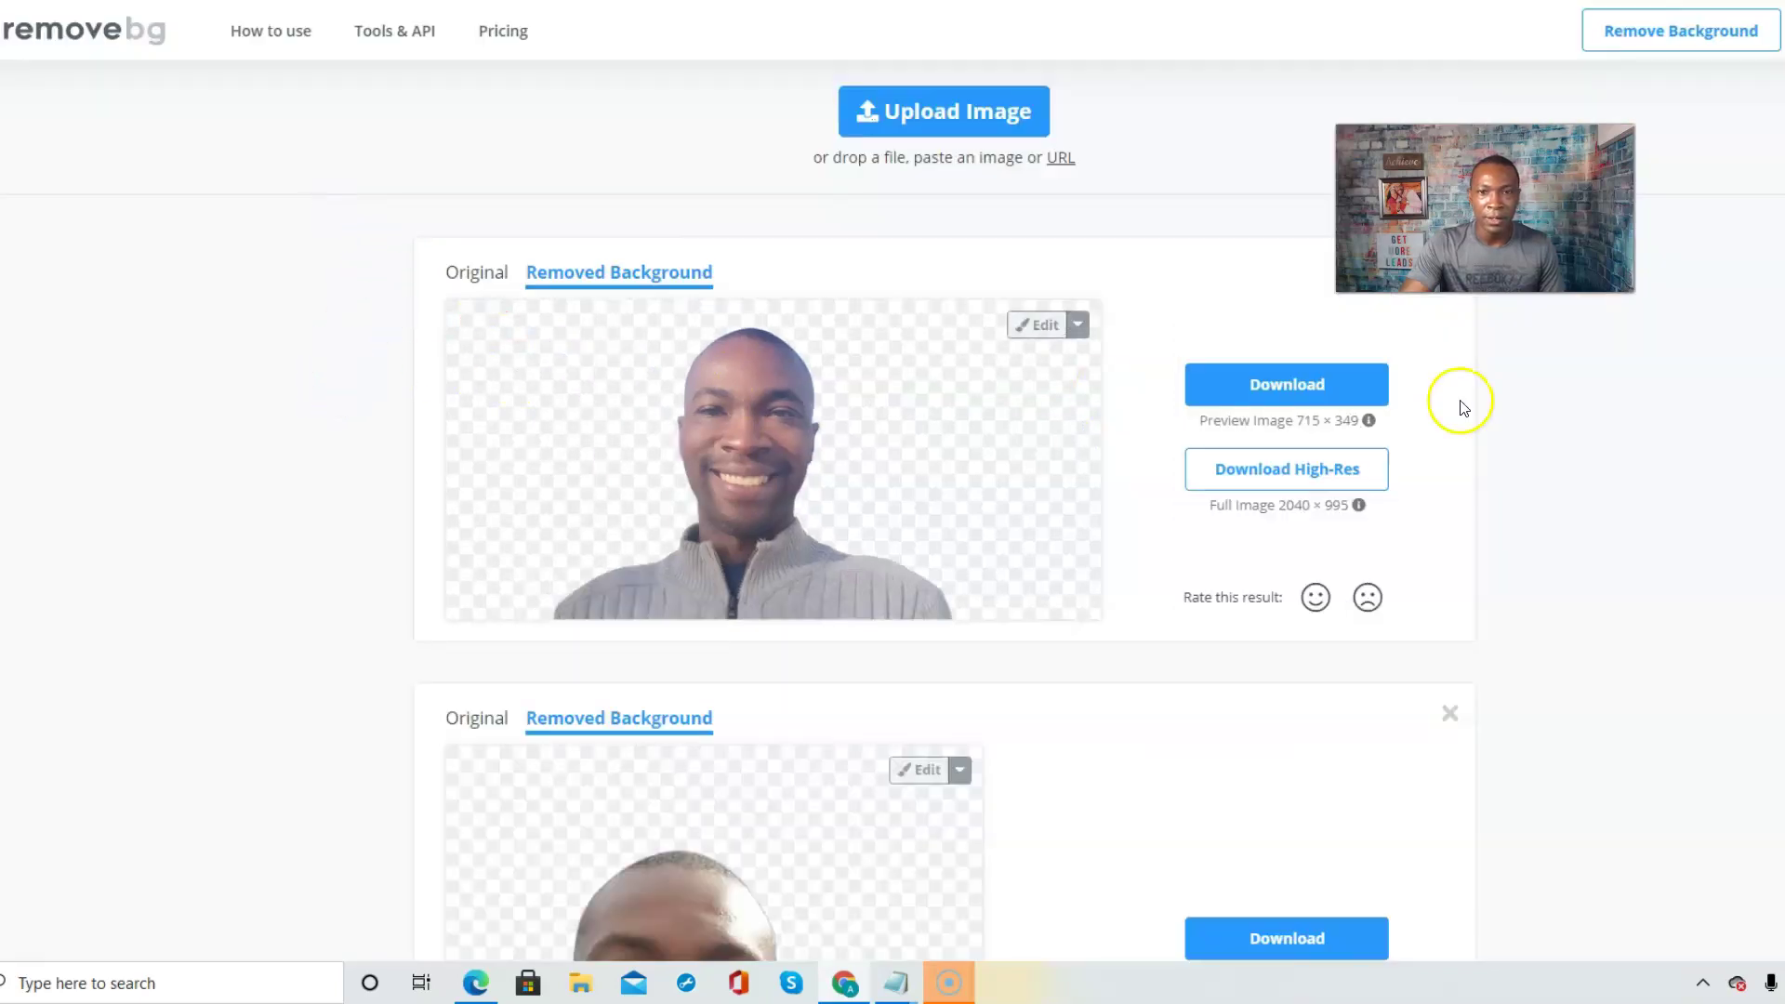
# - Compare the beach selfie's original version with its removed-background version
pyautogui.scroll(-10, 307, 486)
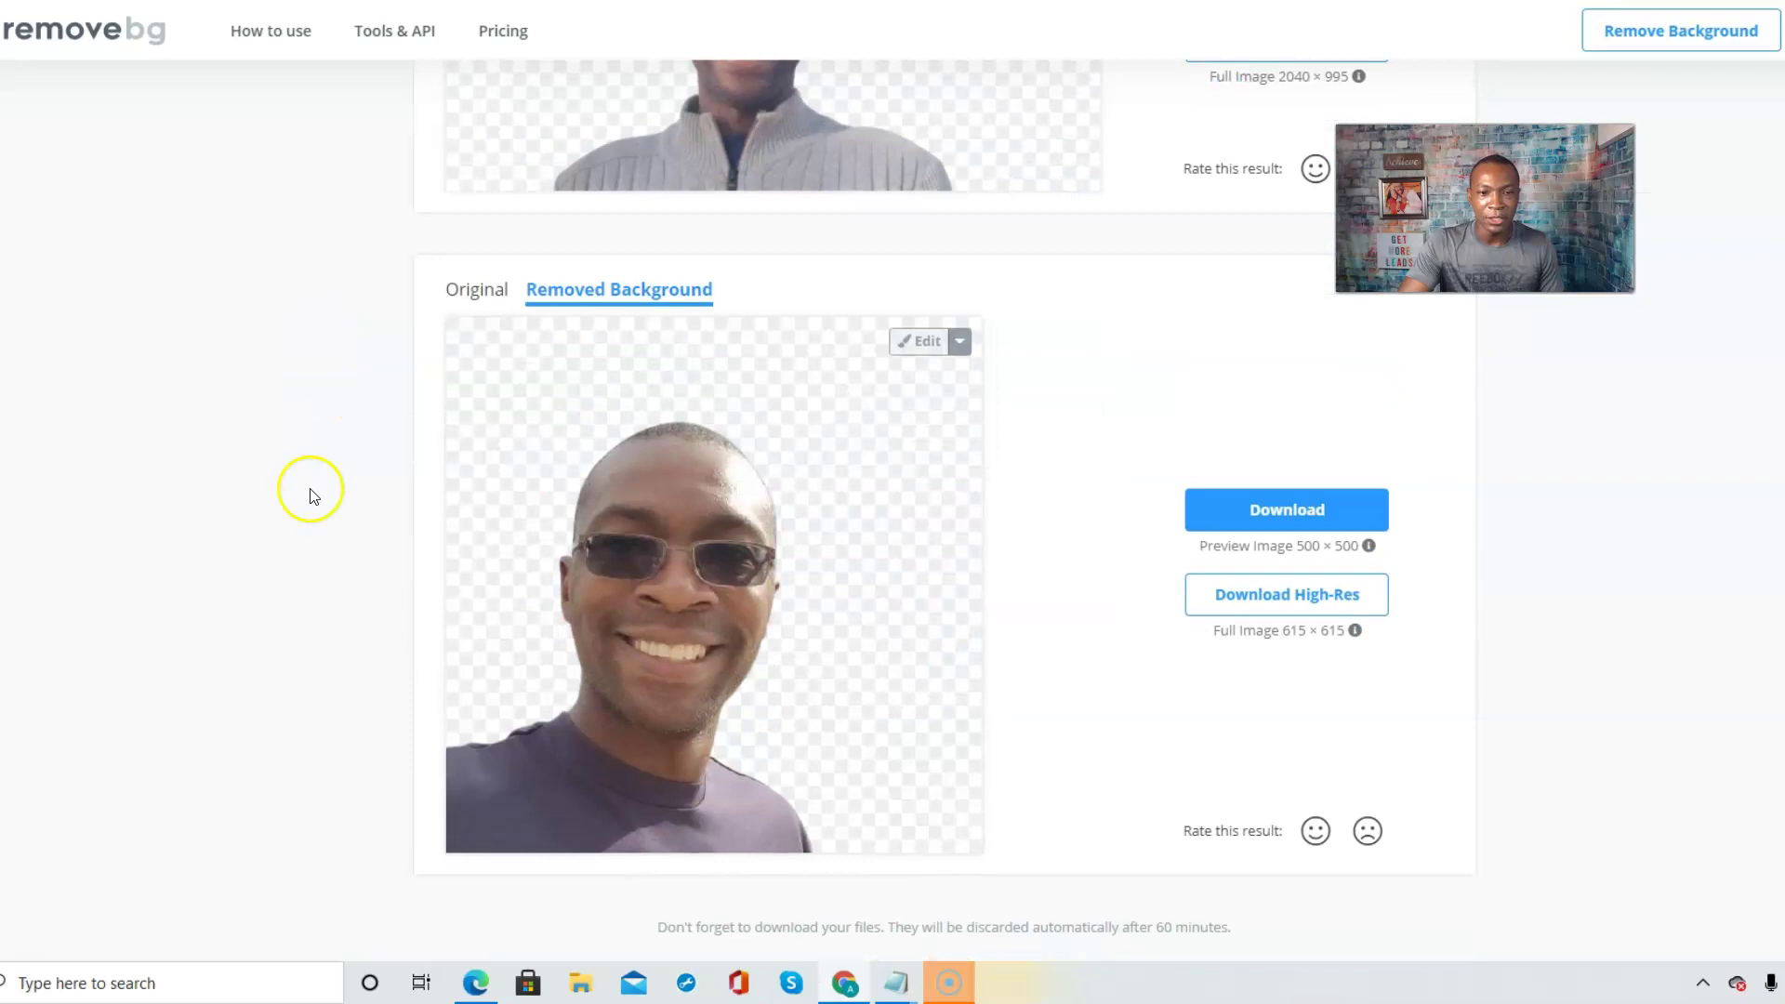
pyautogui.scroll(6, 311, 510)
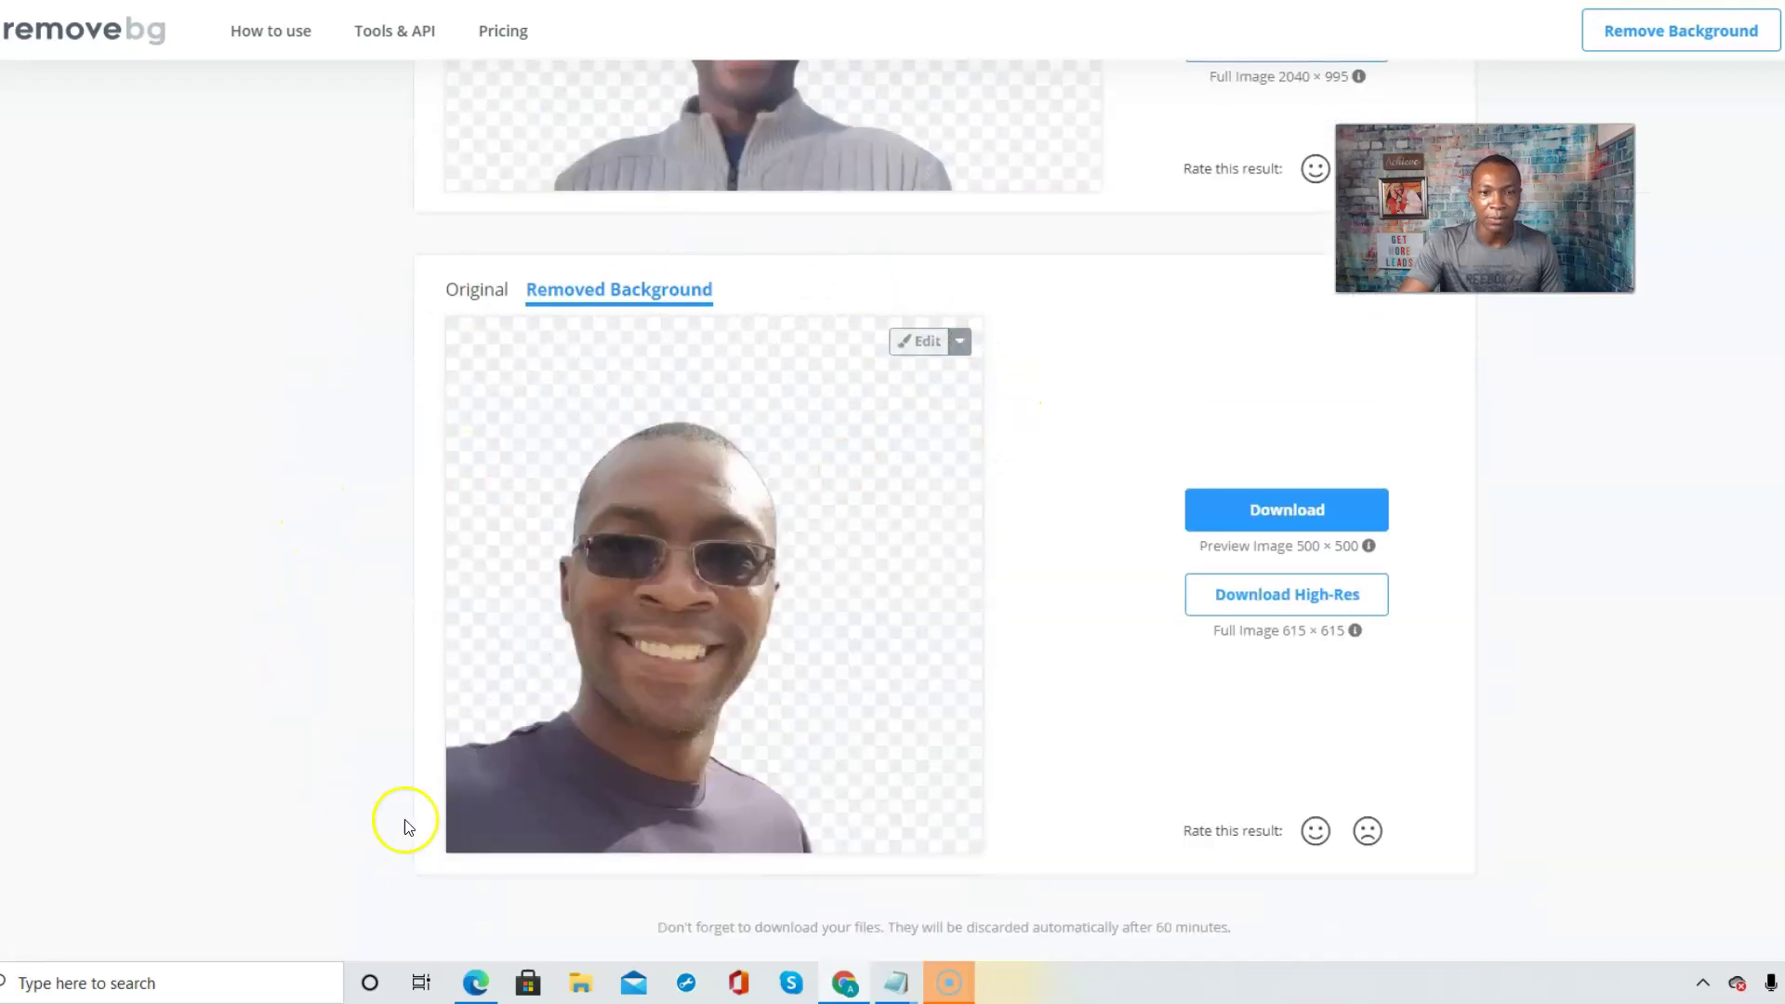
pyautogui.click(465, 295)
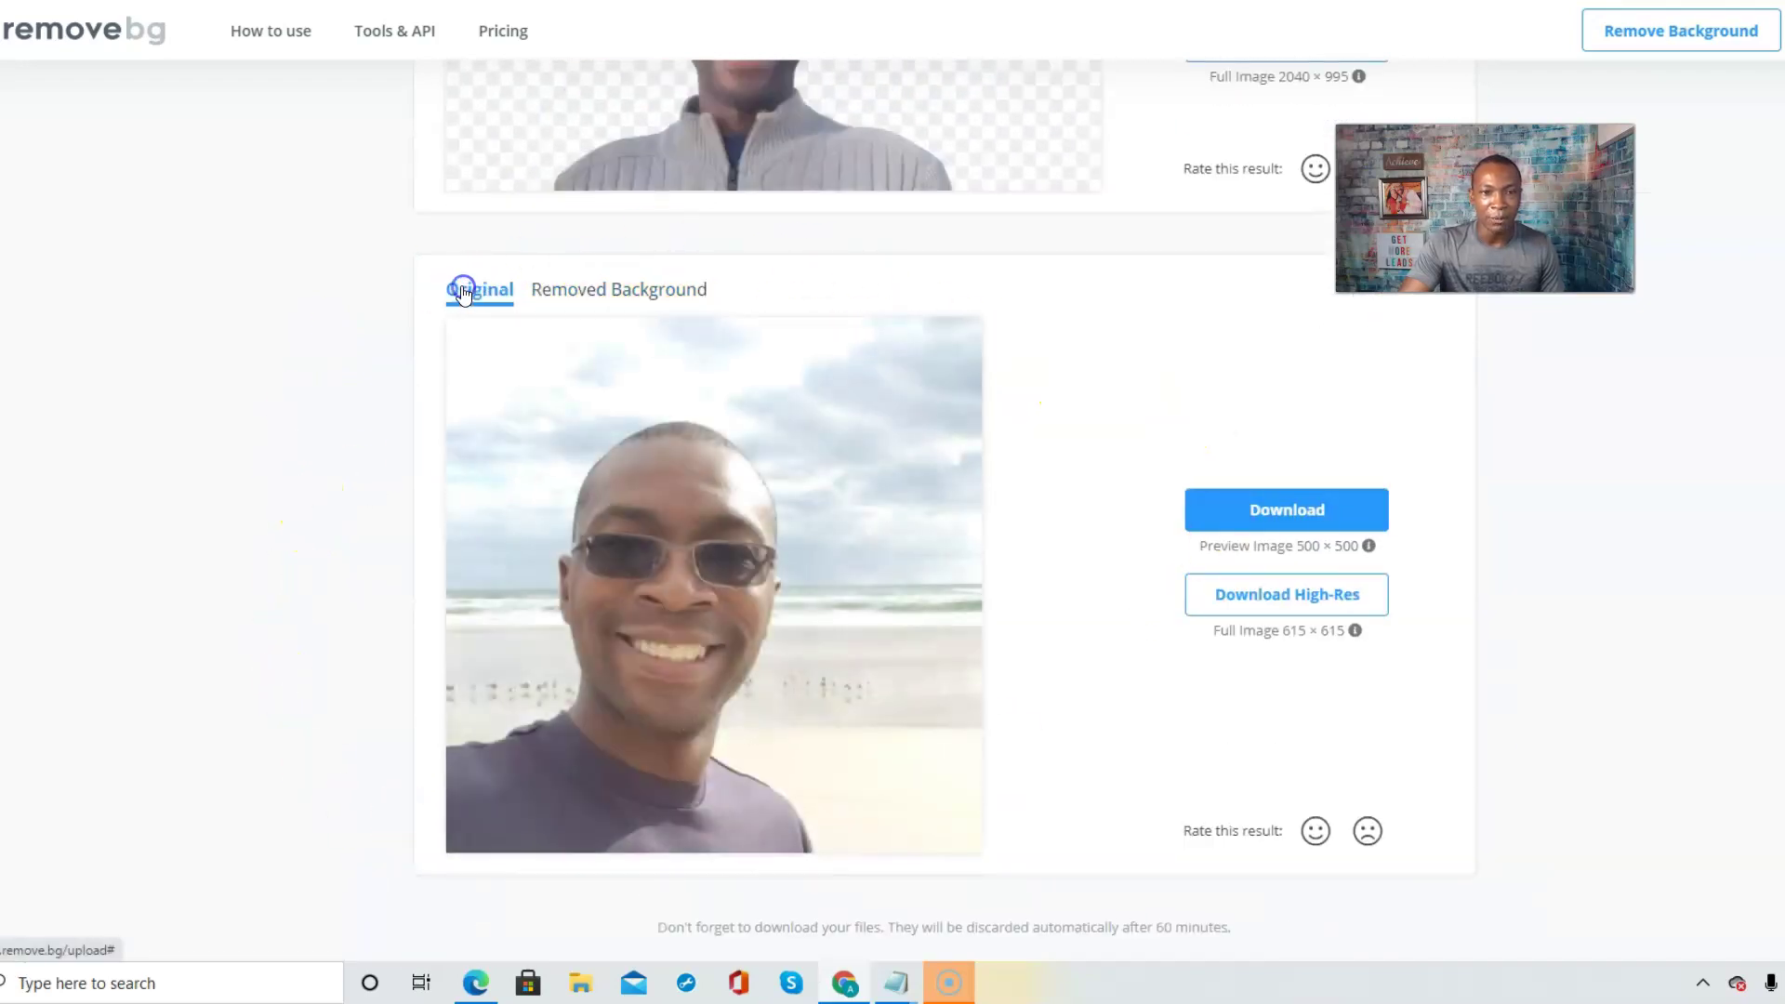
pyautogui.click(622, 294)
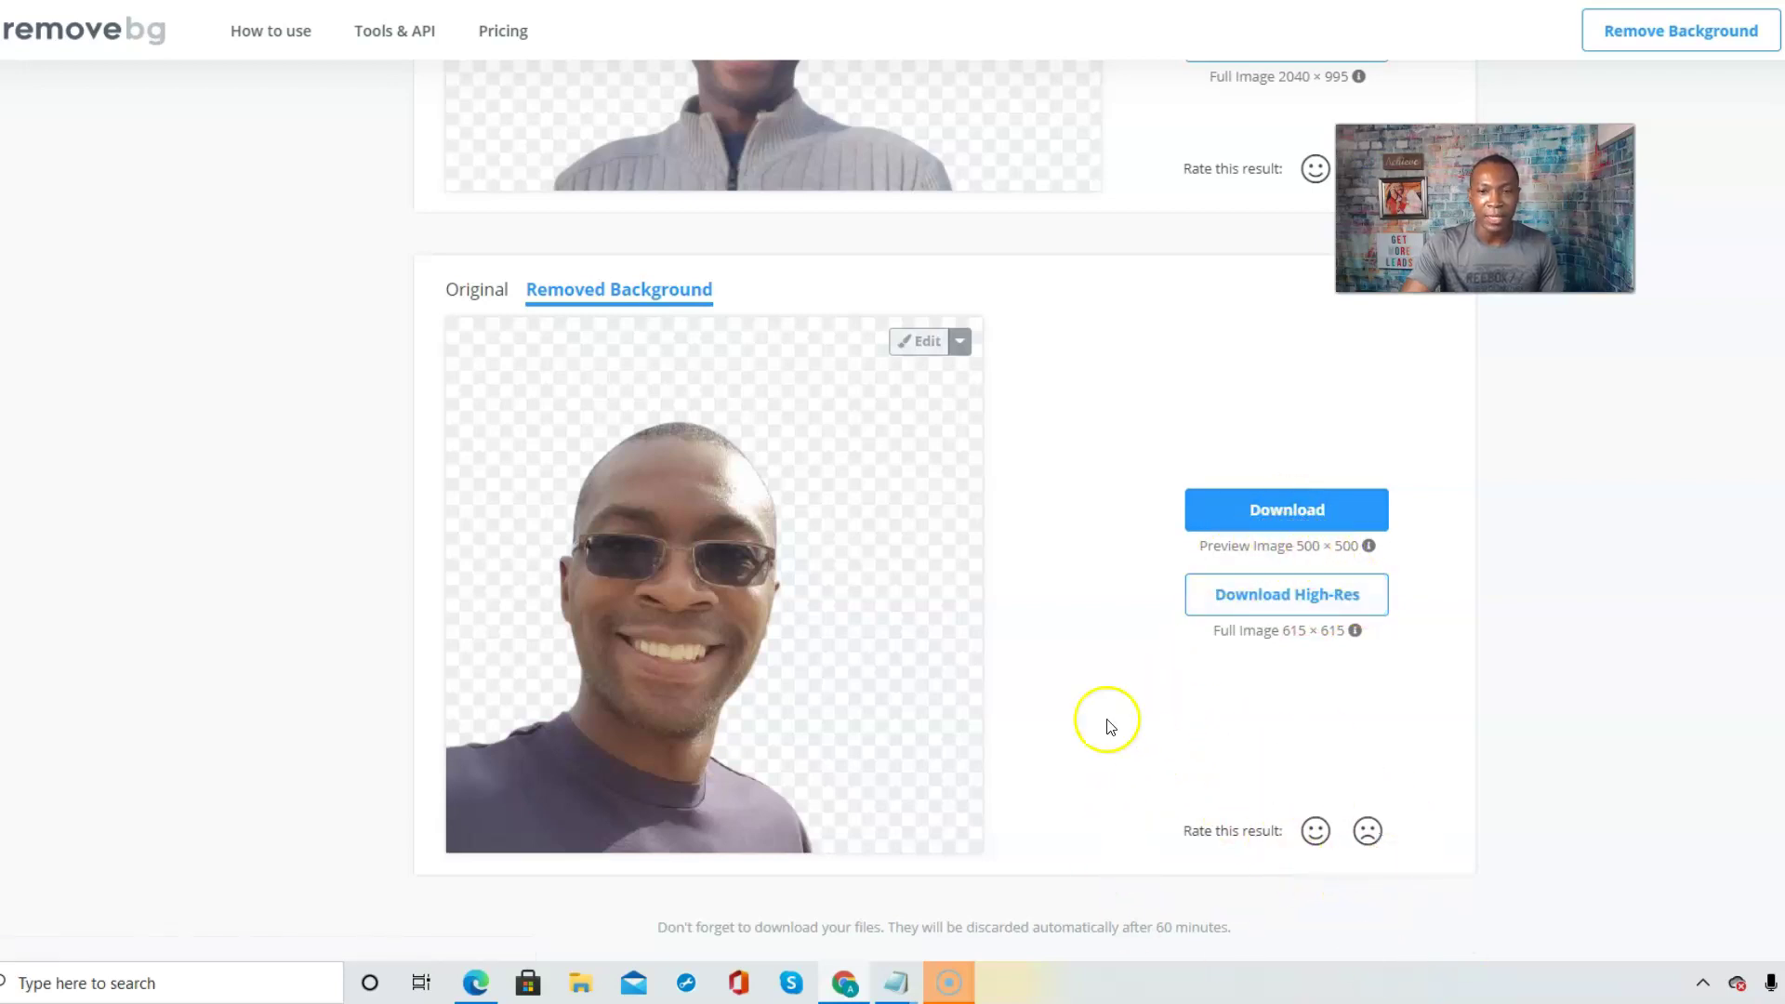
pyautogui.scroll(5, 1076, 729)
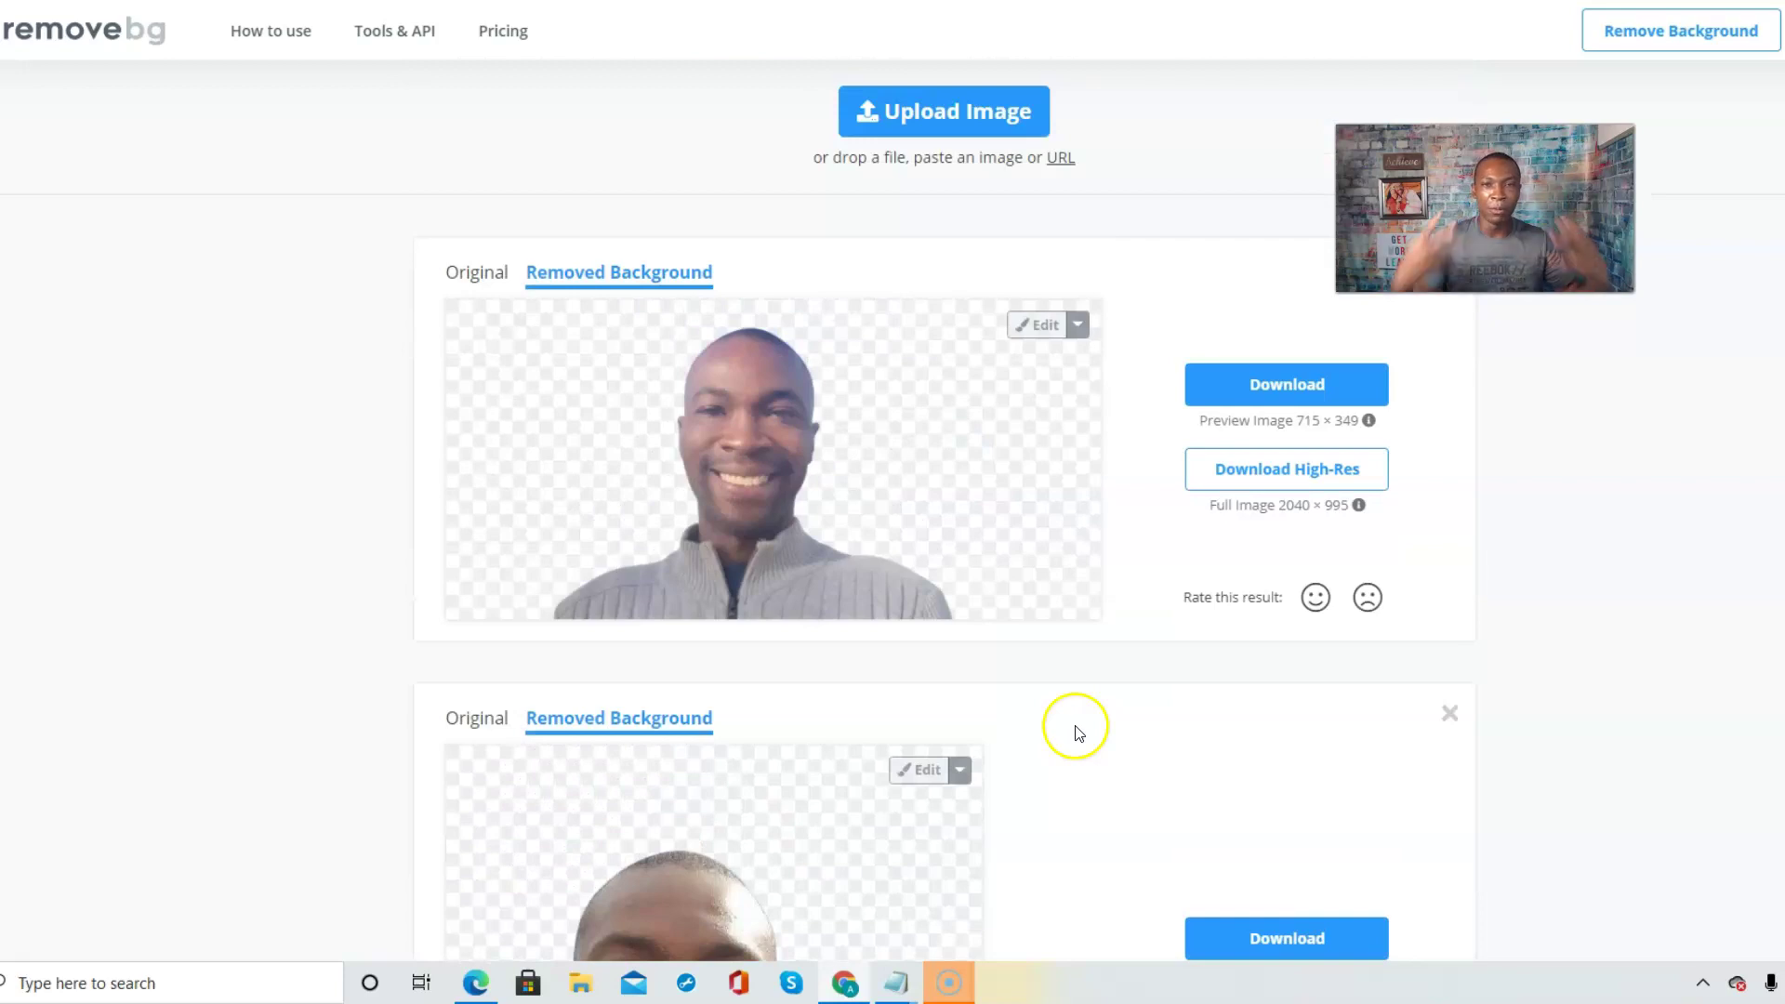